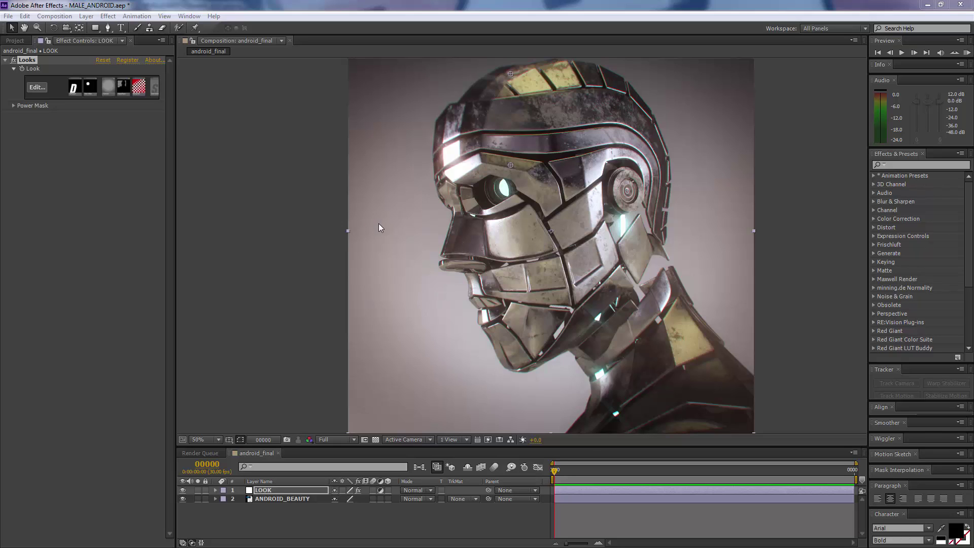
Step: Switch to Premiere Pro, play the Chevelle_Garage sequence, and move its playhead to 00:00:06:02
{"action": "mouse_move", "coordinate": [544, 280]}
{"action": "left_mouse_down"}
{"action": "mouse_move", "coordinate": [524, 275]}
{"action": "mouse_move", "coordinate": [540, 282]}
{"action": "left_mouse_up"}
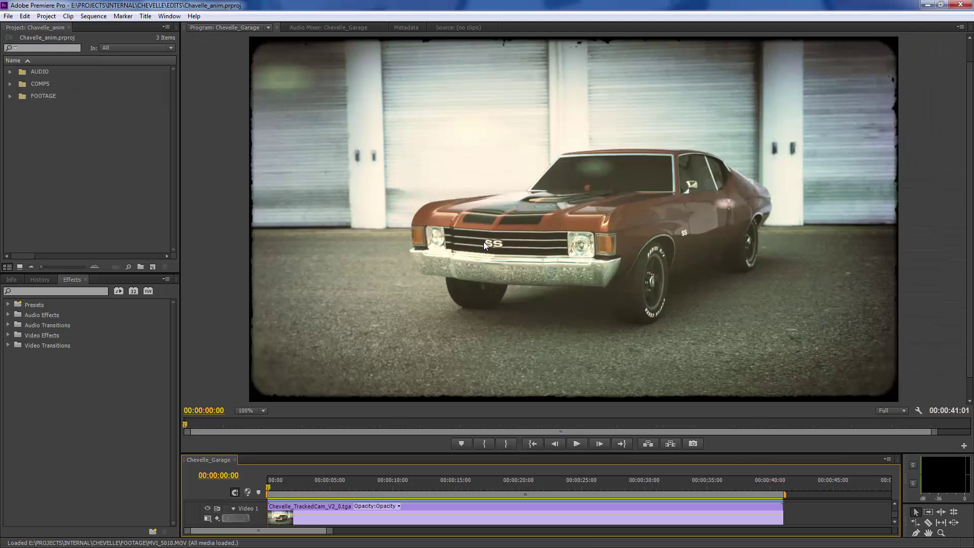
{"action": "key", "text": "space"}
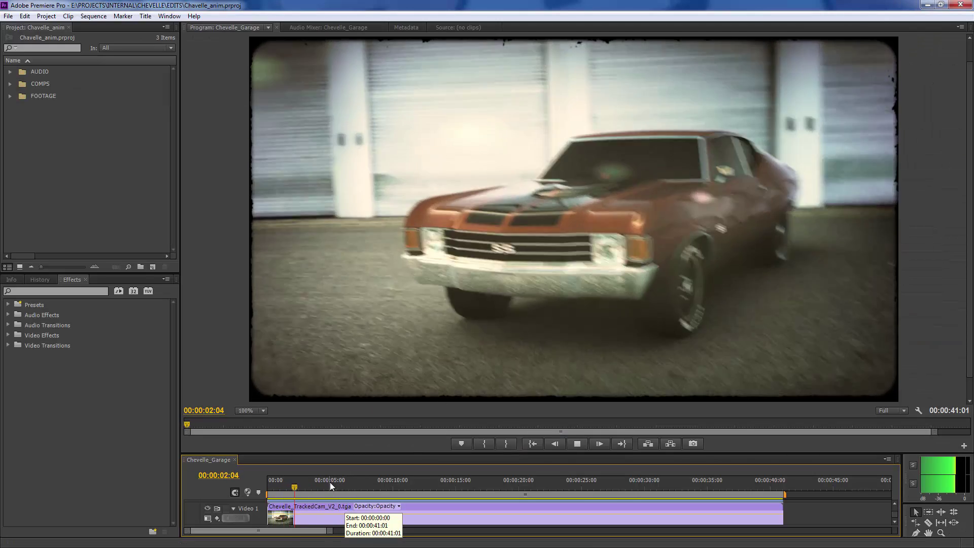
{"action": "left_click_drag", "start_coordinate": [329, 482], "coordinate": [344, 482]}
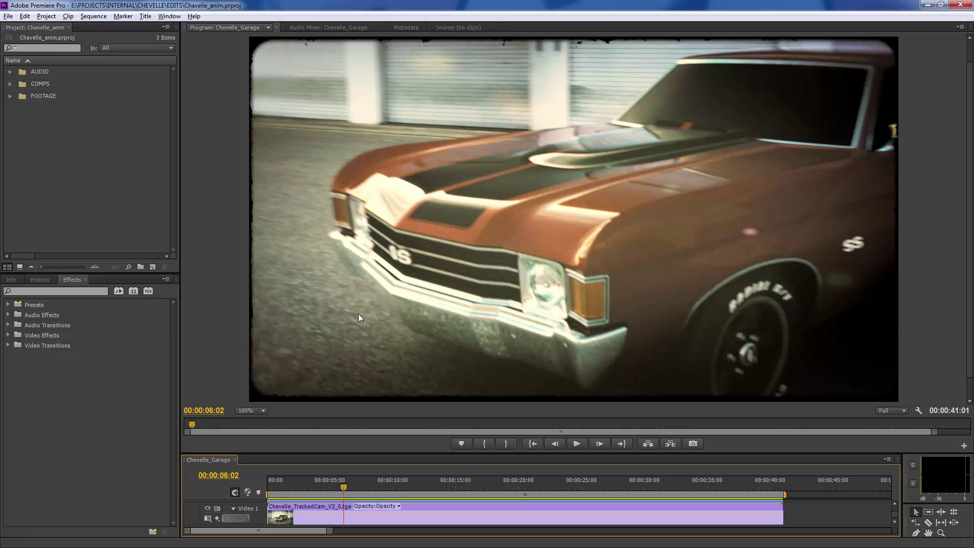
Step: Switch to After Effects and hide the LOOK layer in the android_final composition
{"action": "key", "text": "alt+Tab"}
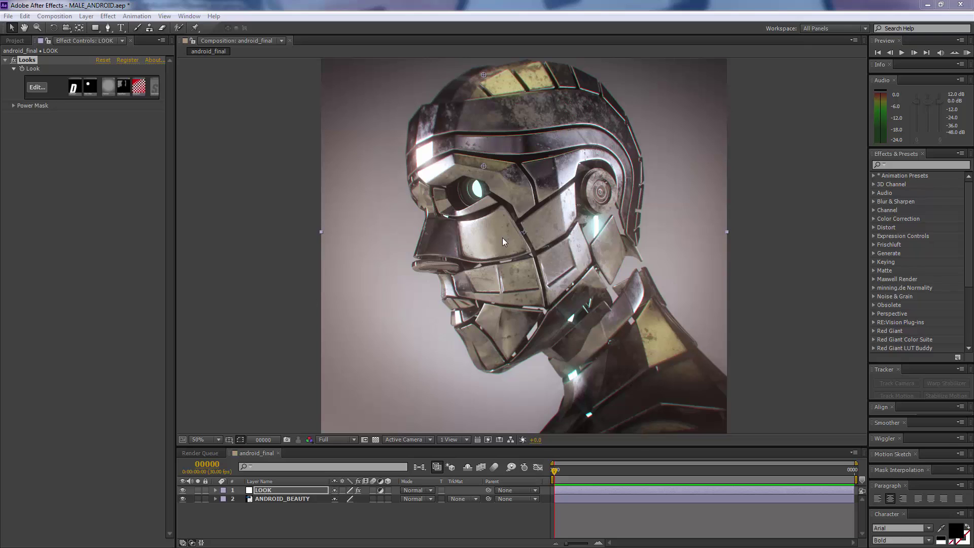
{"action": "left_click_drag", "start_coordinate": [508, 237], "coordinate": [504, 242]}
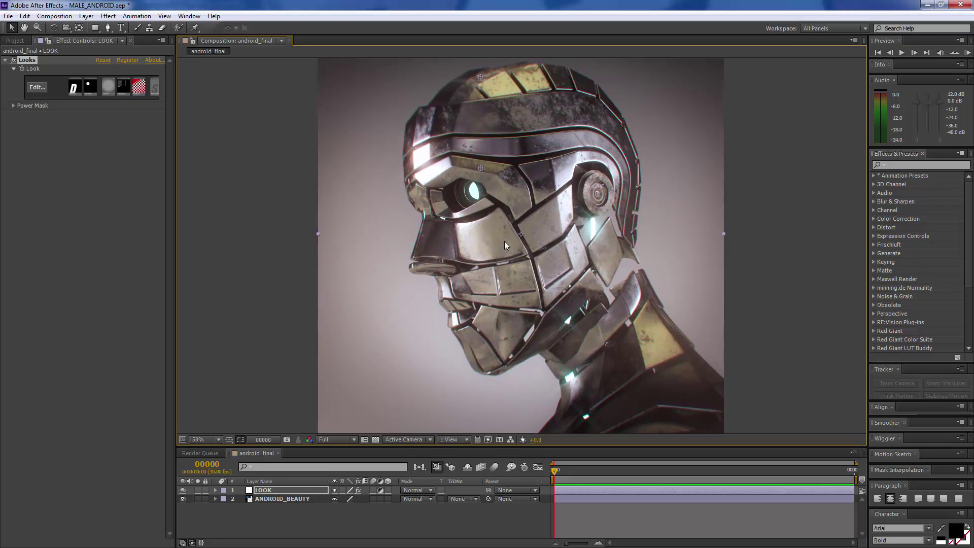
{"action": "left_click", "coordinate": [182, 490]}
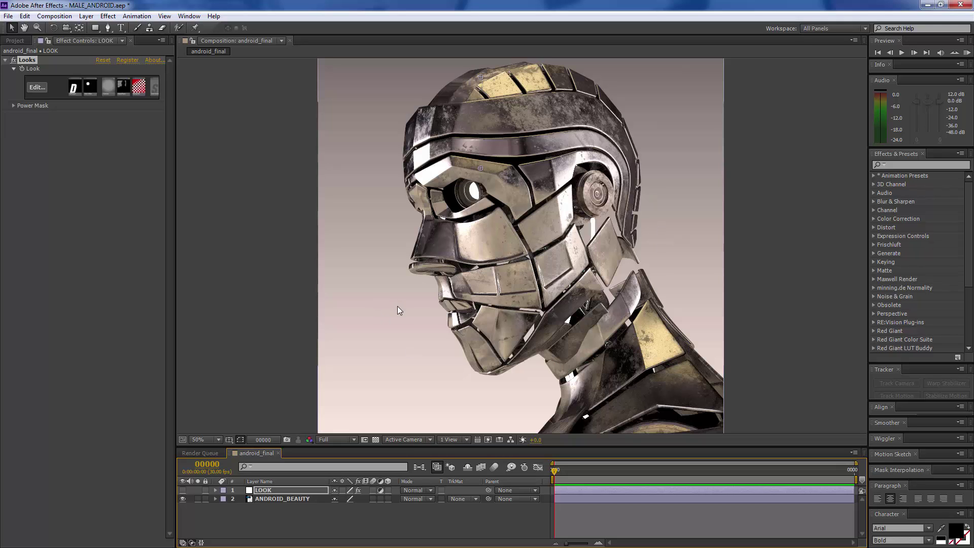
{"action": "left_click", "coordinate": [265, 293]}
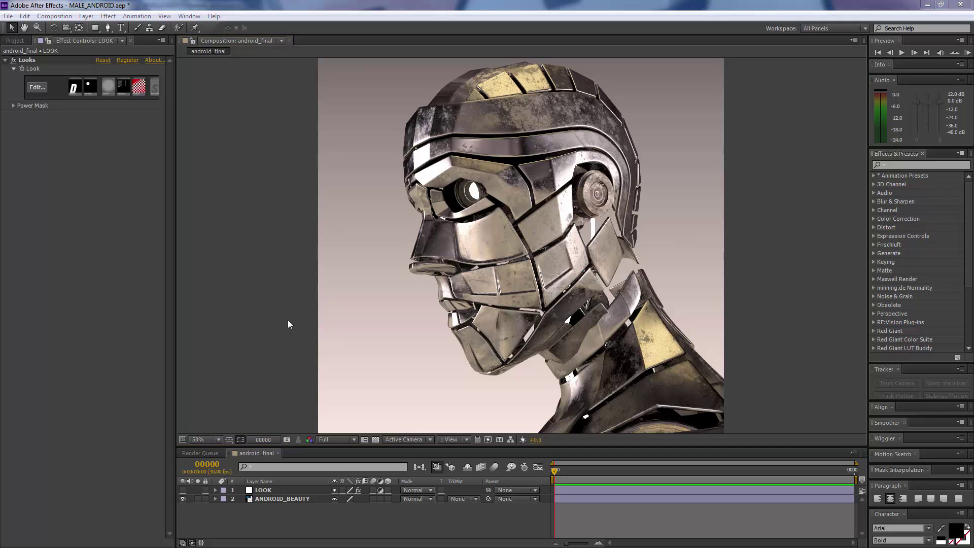
Step: Open the project settings, try a color depth of 8 bits per channel, and set it to 32 bits per channel (float)
{"action": "left_click", "coordinate": [15, 41]}
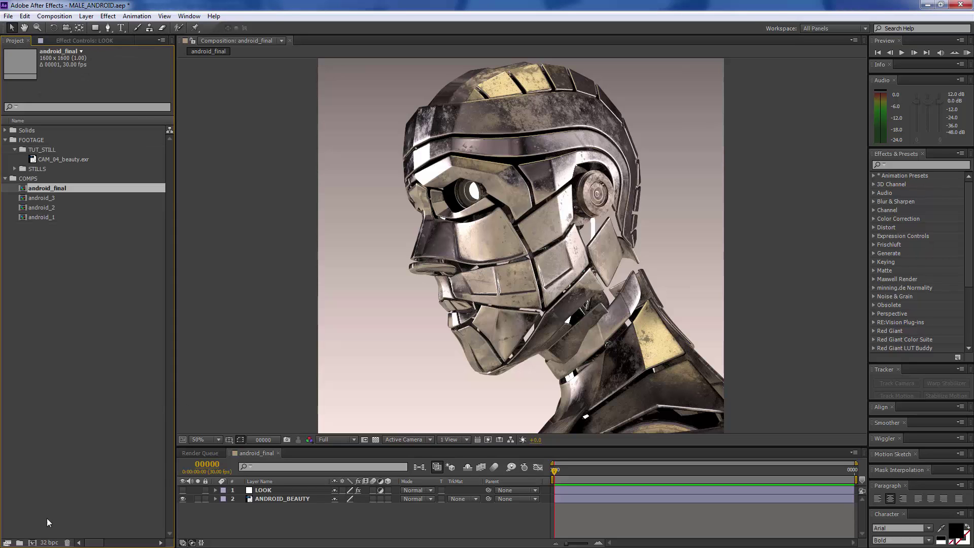
{"action": "left_click", "coordinate": [49, 542]}
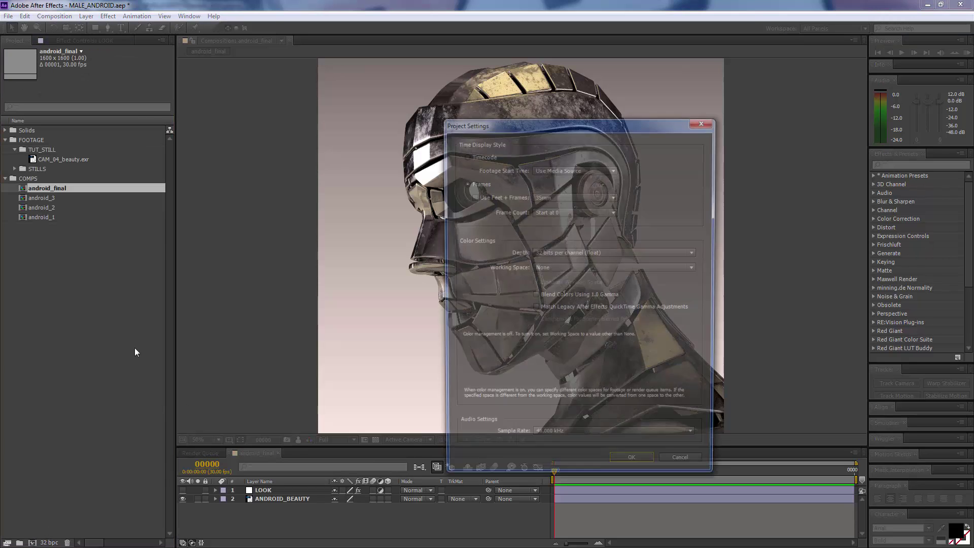
{"action": "left_click_drag", "start_coordinate": [532, 124], "coordinate": [407, 125]}
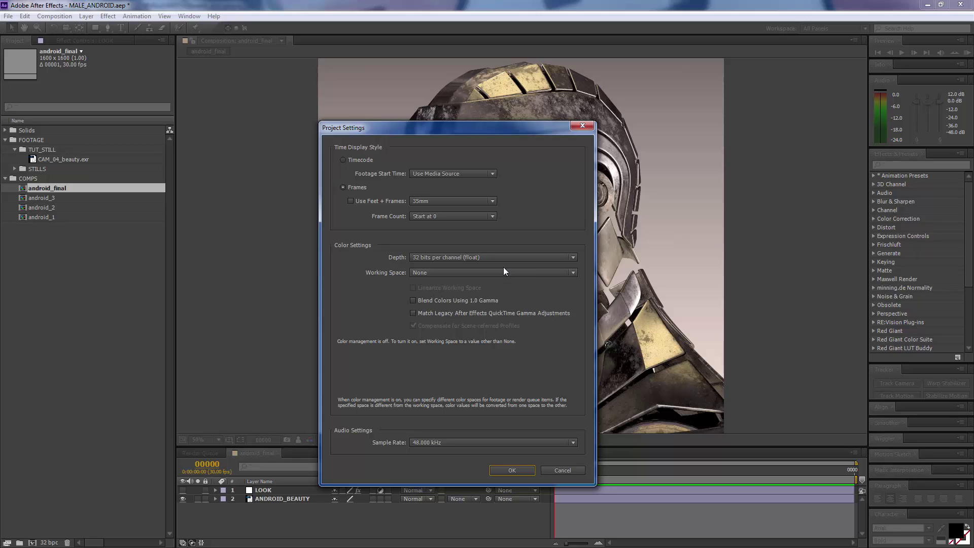
{"action": "left_click", "coordinate": [439, 257]}
{"action": "left_click", "coordinate": [448, 270]}
{"action": "left_click", "coordinate": [448, 258]}
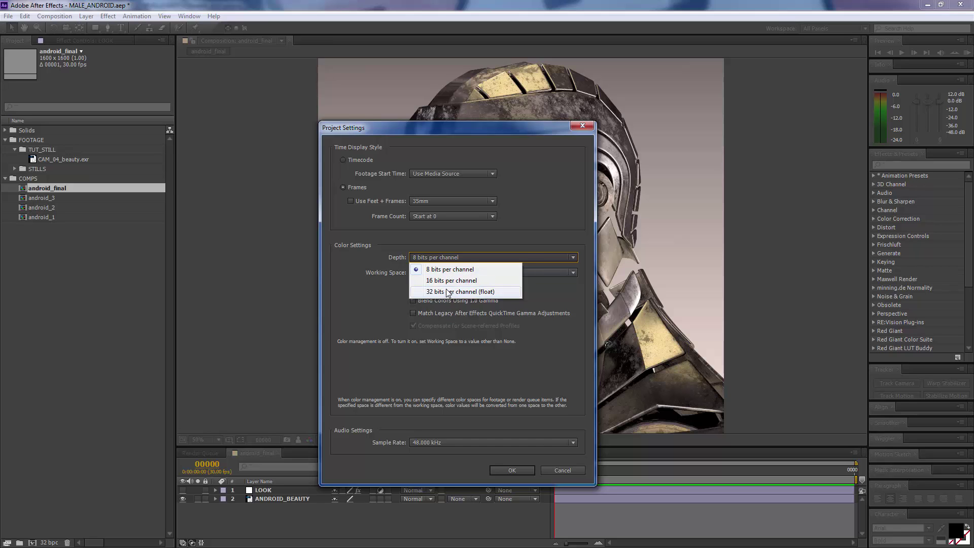
{"action": "left_click", "coordinate": [457, 292]}
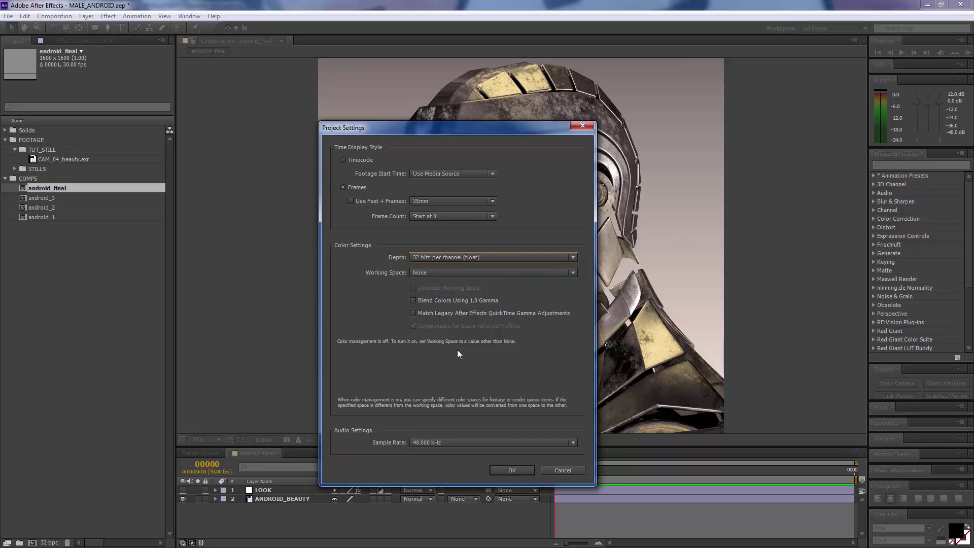
Step: Examine the available color working spaces in the project settings
{"action": "left_click", "coordinate": [469, 273]}
{"action": "left_click", "coordinate": [435, 281]}
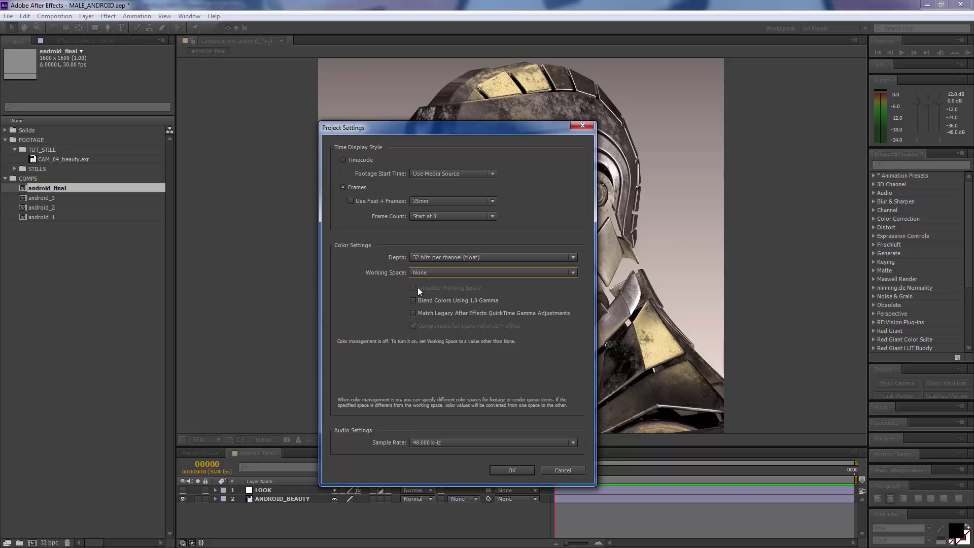
{"action": "left_click", "coordinate": [437, 276]}
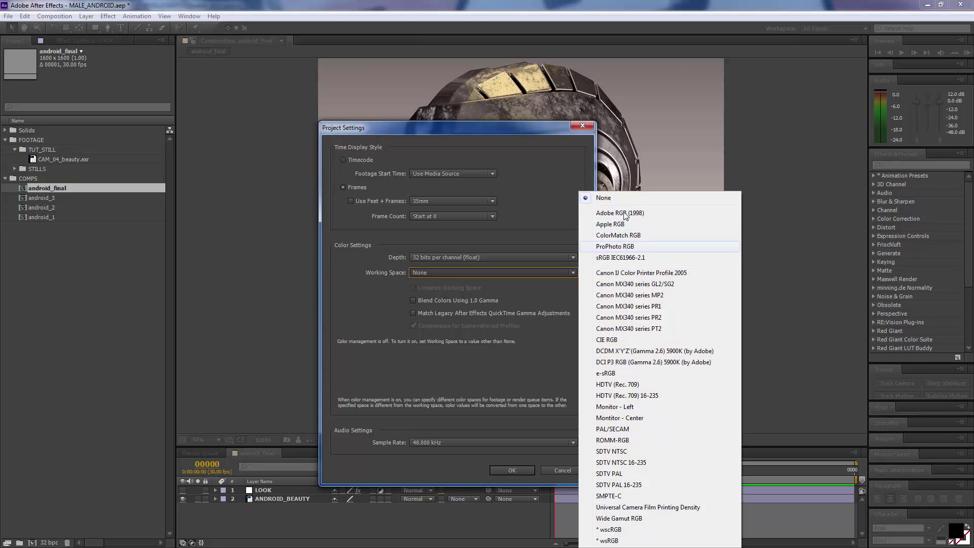
{"action": "left_click", "coordinate": [366, 284]}
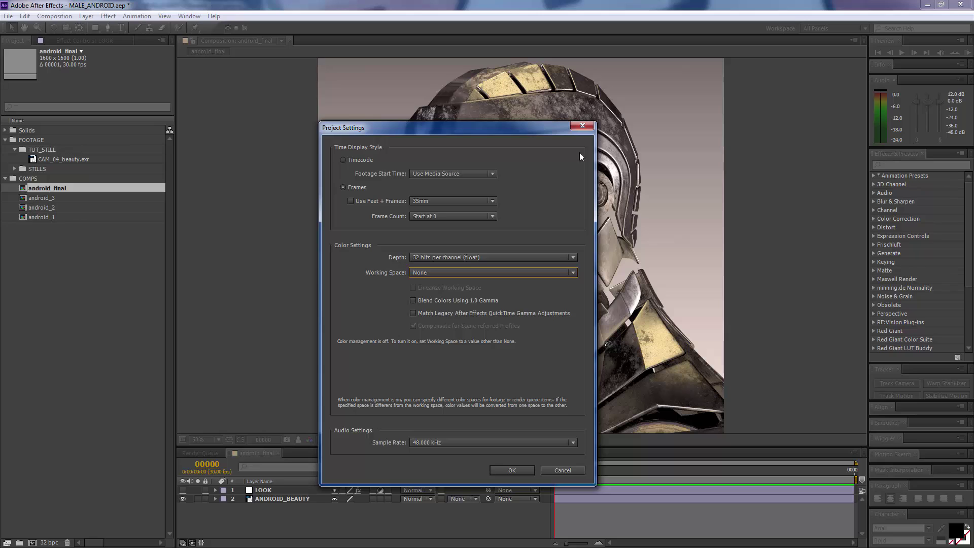
Step: Choose 32 bits per channel (float) as the color depth and accept the project settings
{"action": "left_click", "coordinate": [437, 256]}
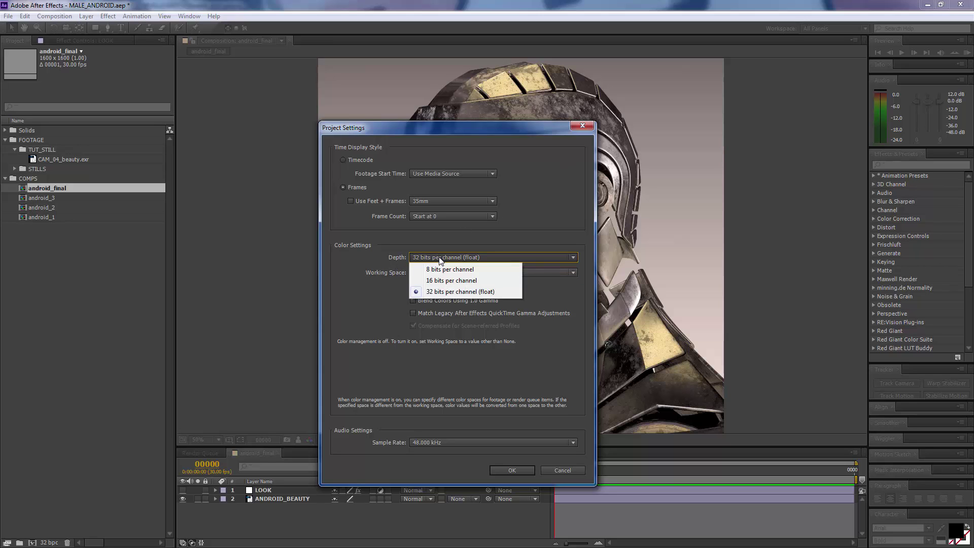
{"action": "left_click", "coordinate": [438, 293]}
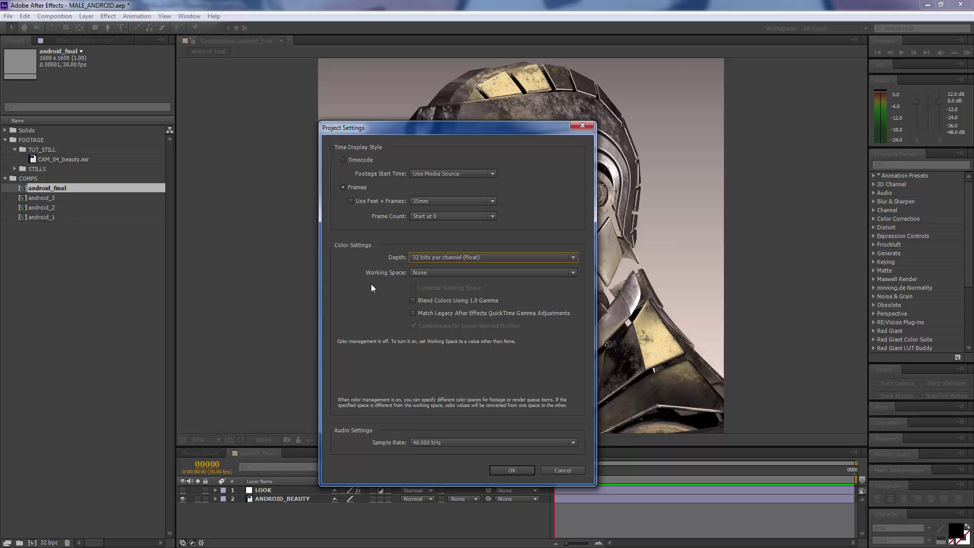
{"action": "left_click", "coordinate": [514, 470]}
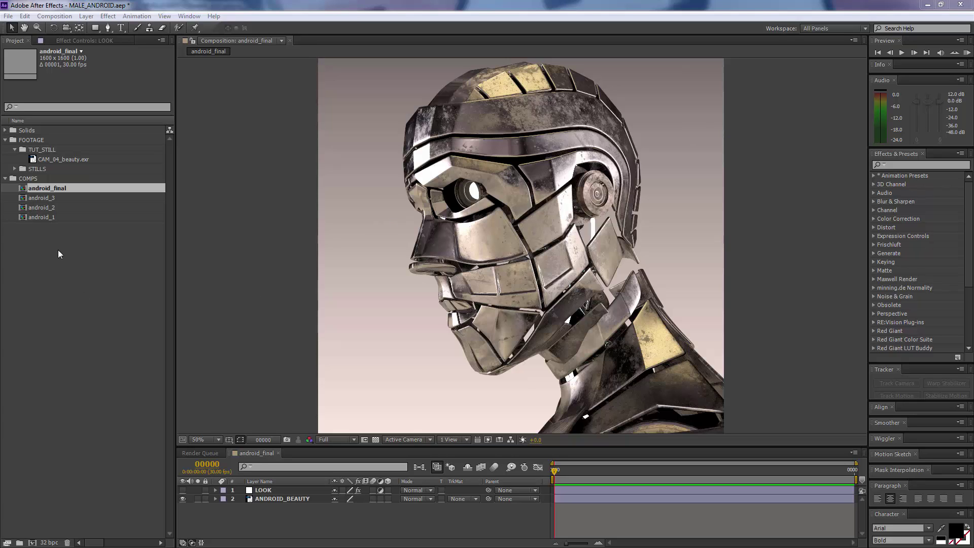
Step: Check the CAM_04_beauty.exr footage information and apply the Exposure color correction effect to the ANDROID_BEAUTY layer
{"action": "left_click", "coordinate": [48, 159]}
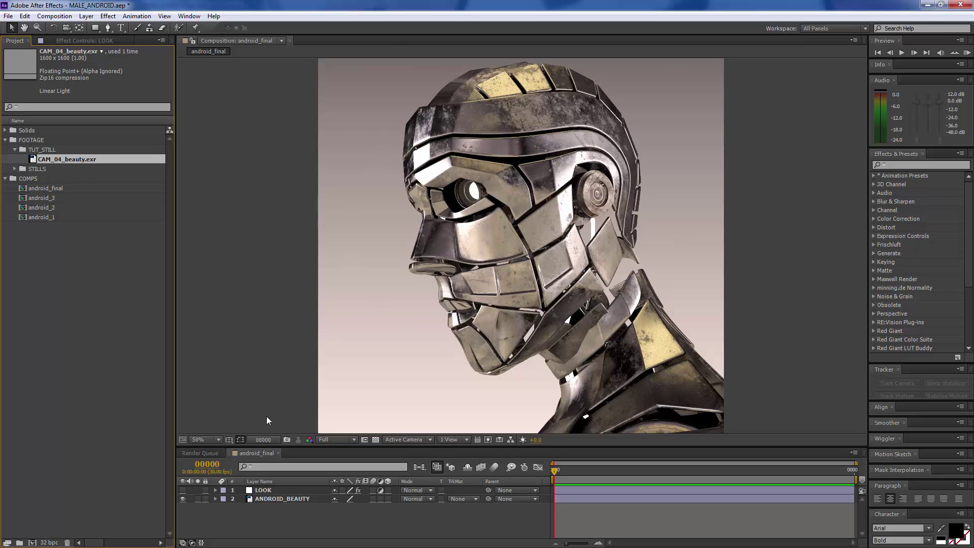
{"action": "left_click", "coordinate": [270, 498]}
{"action": "left_click", "coordinate": [72, 44]}
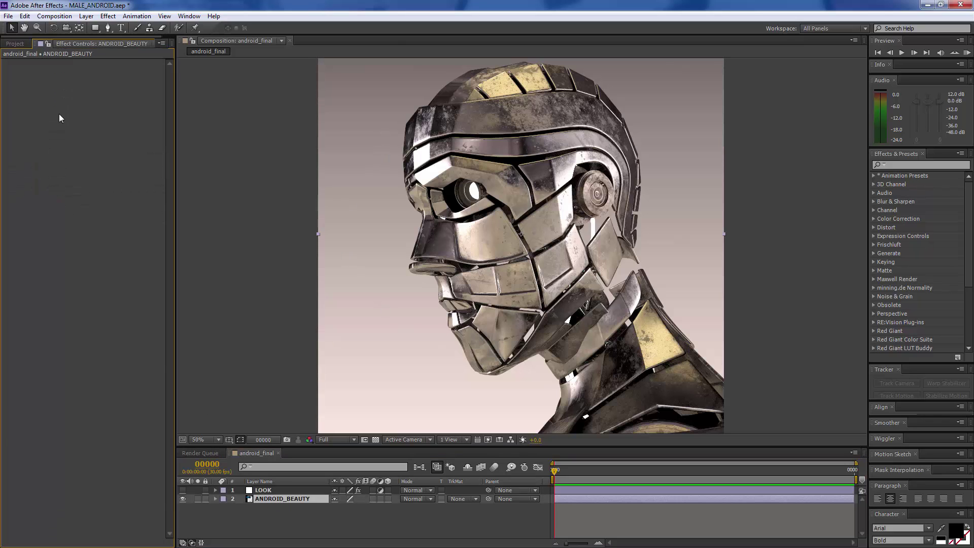
{"action": "right_click", "coordinate": [58, 115]}
{"action": "mouse_move", "coordinate": [106, 205]}
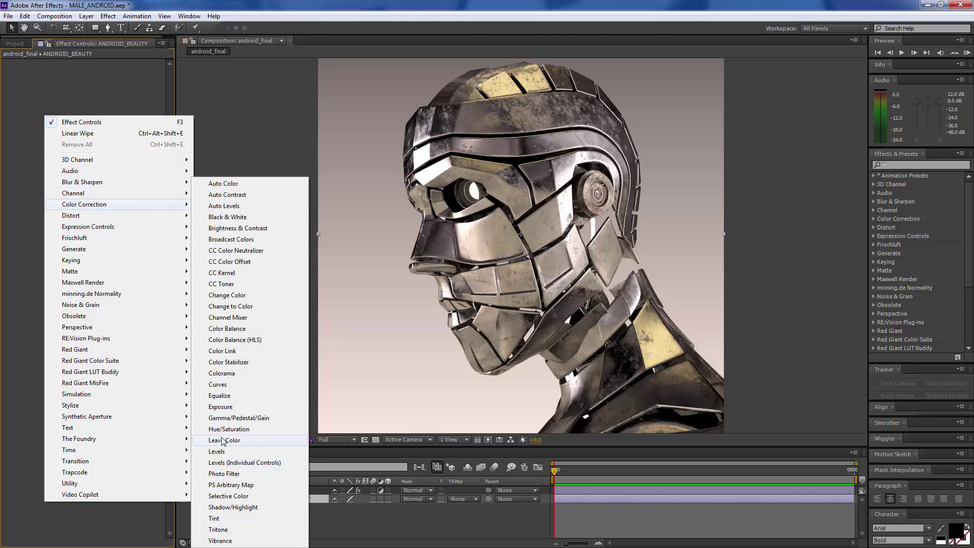
{"action": "left_click", "coordinate": [222, 407]}
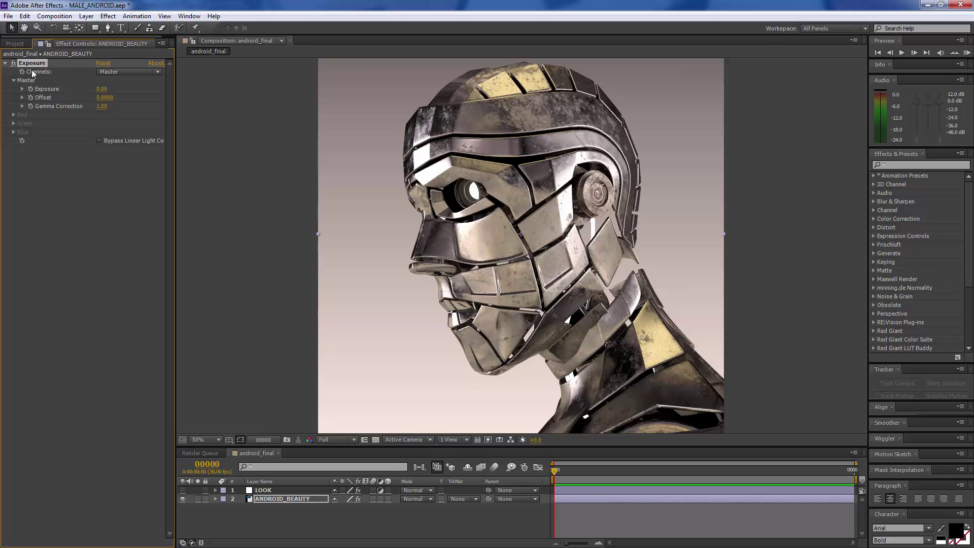
Step: Lower the master Exposure to about -2.5 and inspect the recovered highlights around the android's ear
{"action": "left_click_drag", "start_coordinate": [103, 91], "coordinate": [71, 90]}
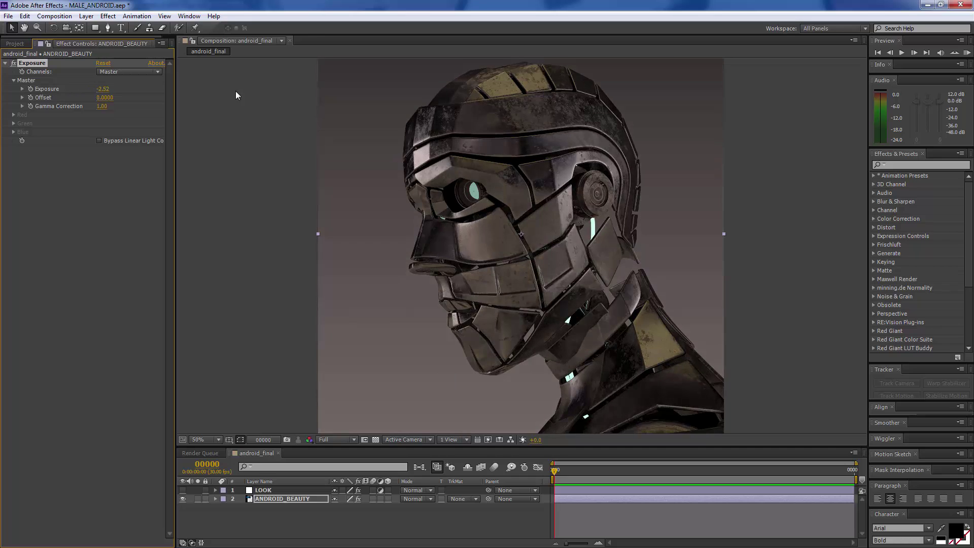
{"action": "left_click_drag", "start_coordinate": [488, 200], "coordinate": [484, 198]}
{"action": "scroll", "coordinate": [504, 198], "scroll_direction": "up", "scroll_amount": 4}
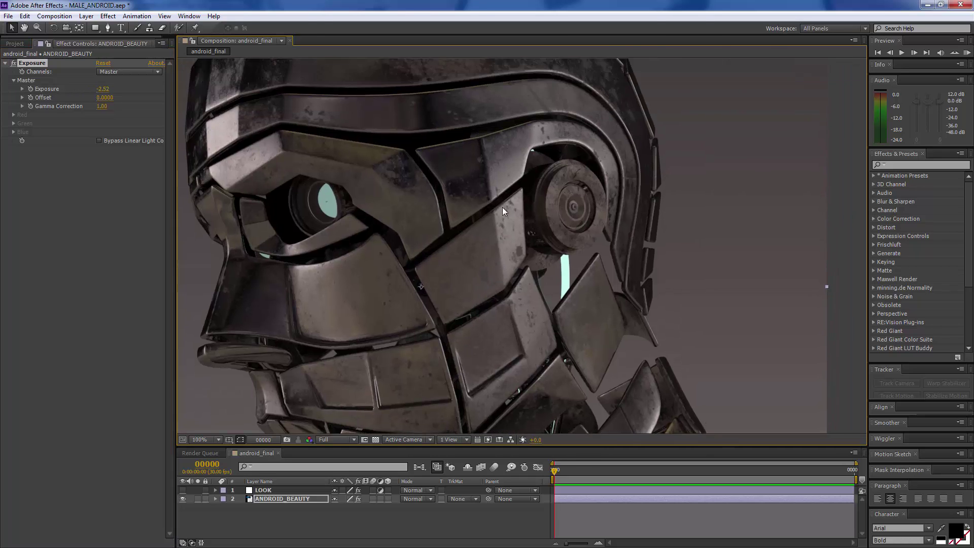
{"action": "scroll", "coordinate": [502, 234], "scroll_direction": "up", "scroll_amount": 3}
{"action": "scroll", "coordinate": [504, 198], "scroll_direction": "down", "scroll_amount": 2}
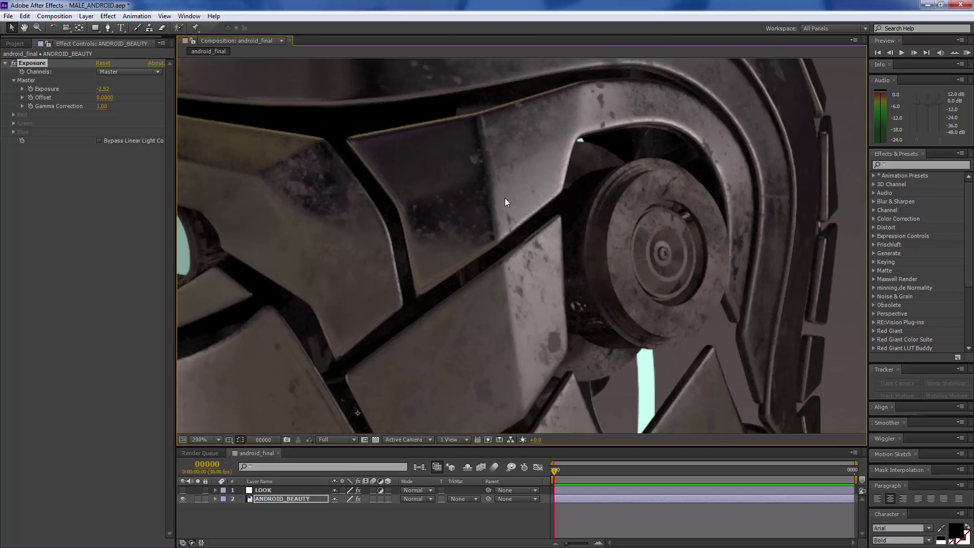
{"action": "scroll", "coordinate": [509, 237], "scroll_direction": "down", "scroll_amount": 1}
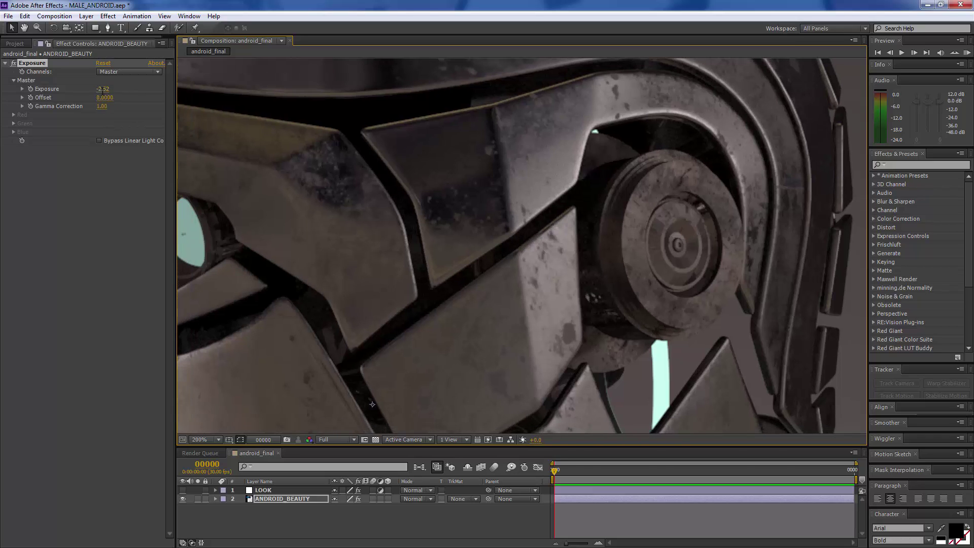
Step: Set the master Exposure to 0 and inspect the bright highlights near the ear, forehead and brow
{"action": "left_click", "coordinate": [104, 89]}
{"action": "type", "text": "0"}
{"action": "key", "text": "Return"}
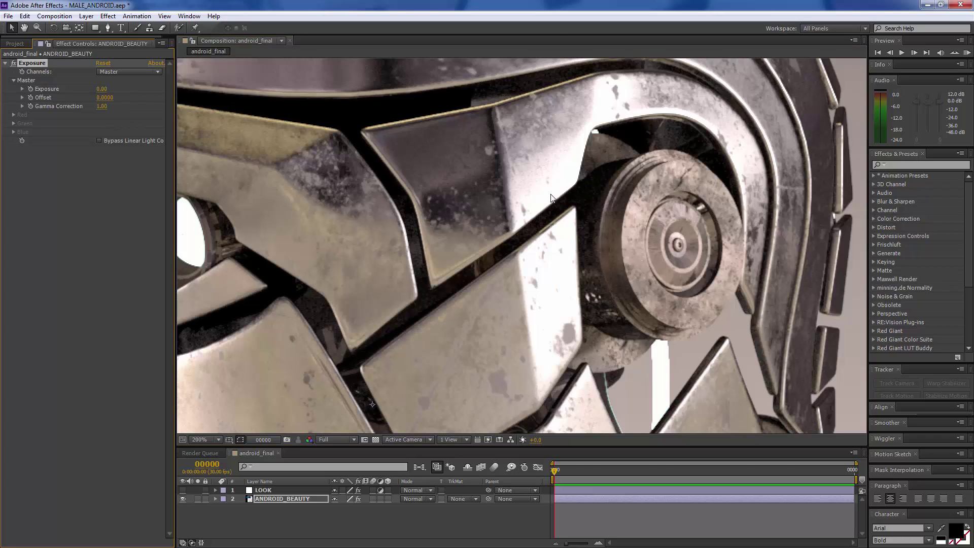
{"action": "scroll", "coordinate": [508, 274], "scroll_direction": "down", "scroll_amount": 1}
{"action": "left_click_drag", "start_coordinate": [385, 271], "coordinate": [771, 234]}
{"action": "left_click_drag", "start_coordinate": [439, 154], "coordinate": [445, 303]}
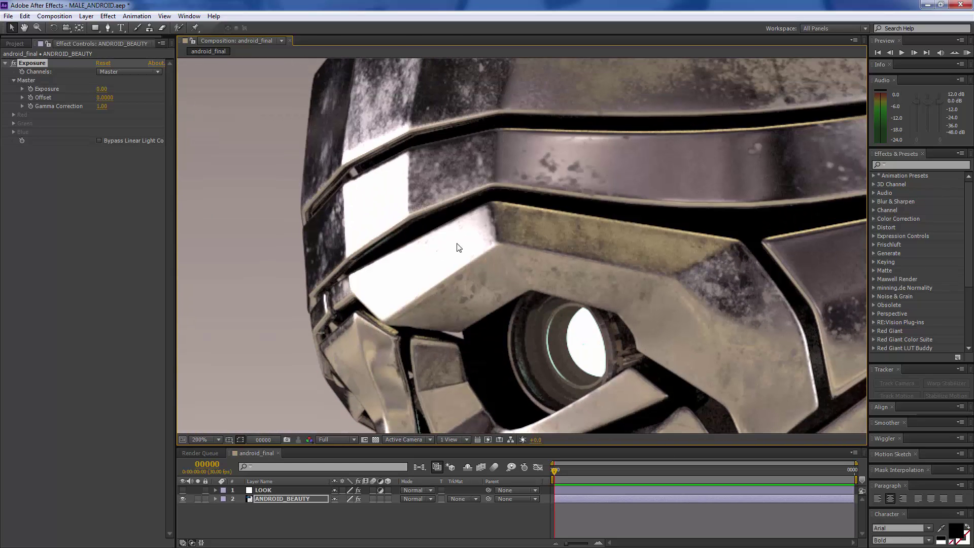
Step: Set the master Exposure of the ANDROID_BEAUTY layer to -2
{"action": "left_click", "coordinate": [102, 88]}
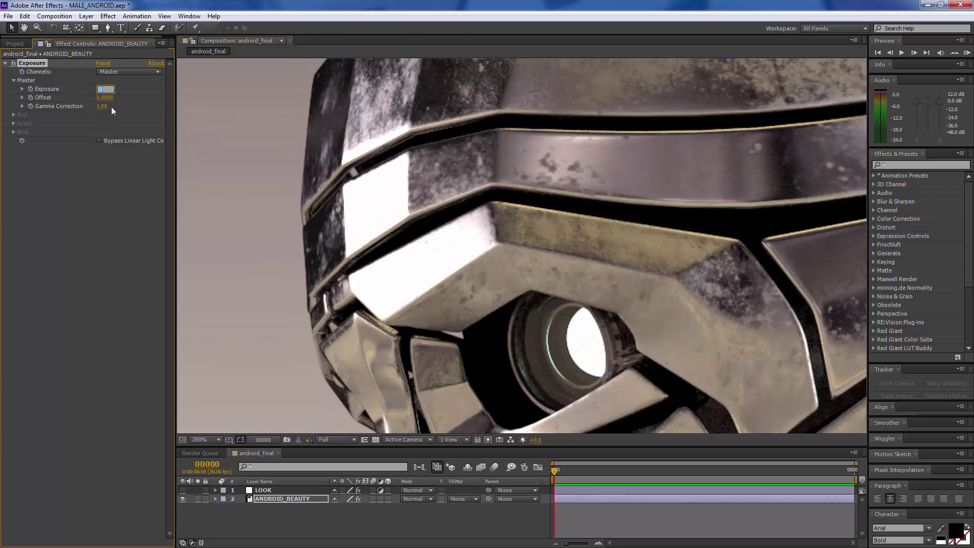
{"action": "type", "text": "-2"}
{"action": "key", "text": "Return"}
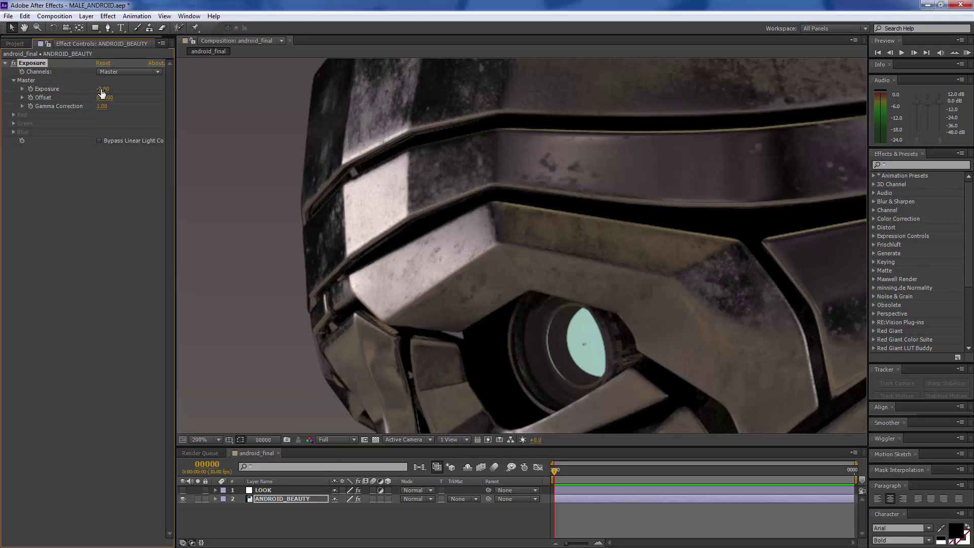
Step: Turn the Exposure effect off and on again to compare the highlights on the forehead and around the ear
{"action": "left_click", "coordinate": [13, 63]}
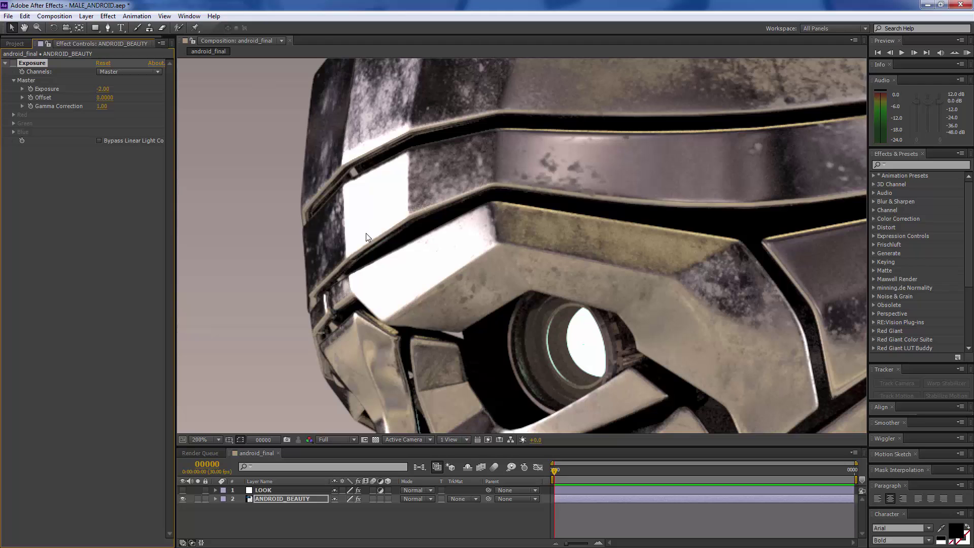
{"action": "left_click_drag", "start_coordinate": [728, 253], "coordinate": [283, 196]}
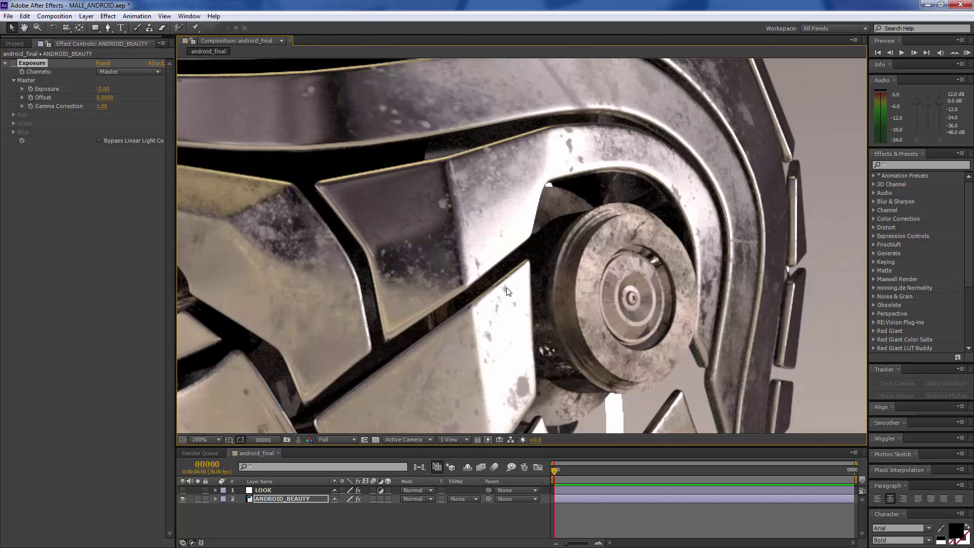
{"action": "left_click", "coordinate": [14, 63]}
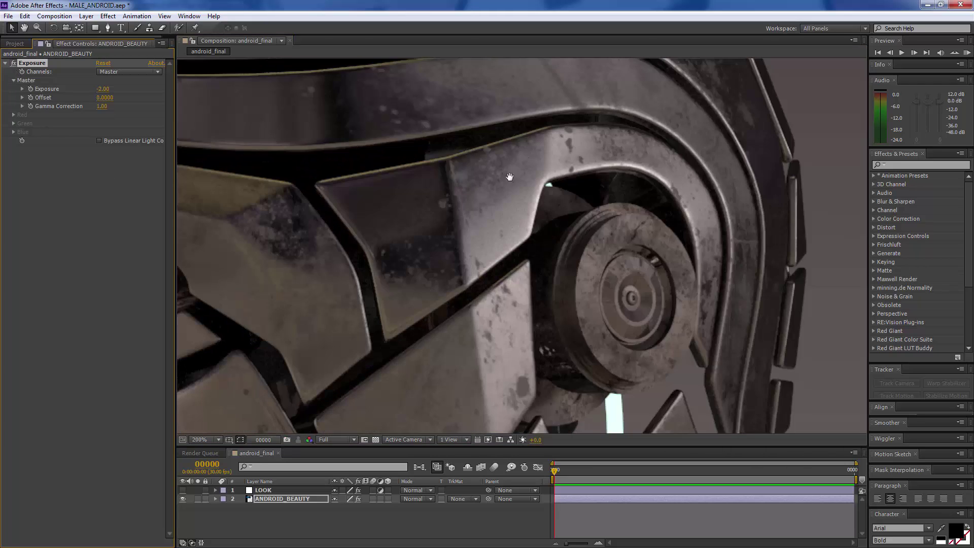
{"action": "left_click_drag", "start_coordinate": [510, 176], "coordinate": [504, 271]}
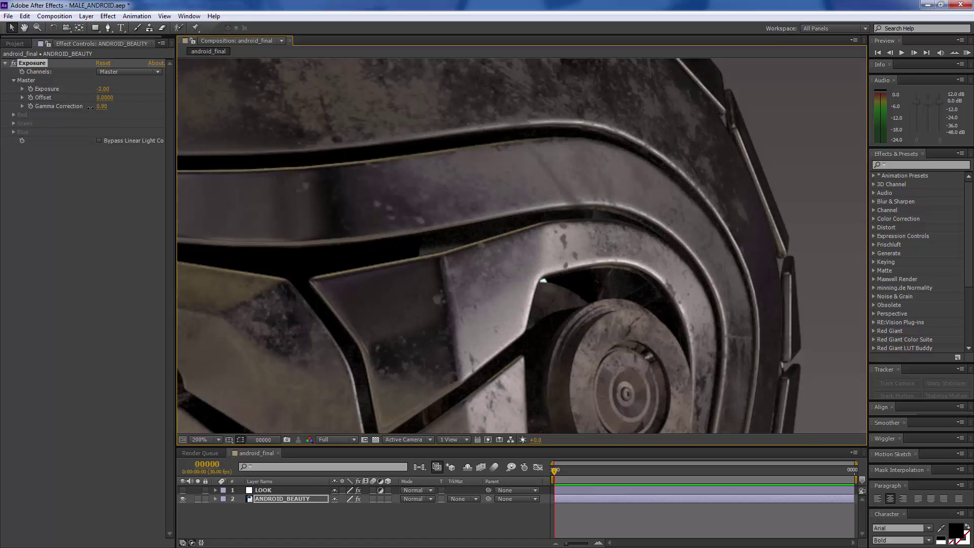
Step: Adjust the Exposure effect to a Gamma Correction of 0.98 and a master Exposure of -1.09, checking the eye area
{"action": "left_click_drag", "start_coordinate": [90, 107], "coordinate": [116, 90]}
{"action": "left_click_drag", "start_coordinate": [528, 219], "coordinate": [792, 193]}
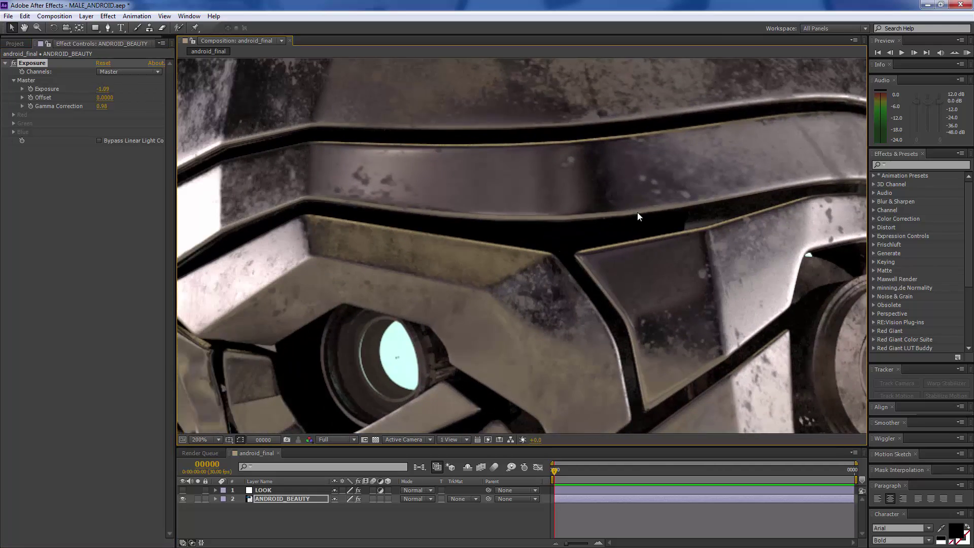
Step: Remove the Exposure effect from the ANDROID_BEAUTY layer
{"action": "left_click_drag", "start_coordinate": [535, 148], "coordinate": [552, 245]}
{"action": "left_click_drag", "start_coordinate": [449, 229], "coordinate": [598, 176]}
{"action": "left_click_drag", "start_coordinate": [555, 405], "coordinate": [528, 370]}
{"action": "left_click_drag", "start_coordinate": [518, 234], "coordinate": [433, 221]}
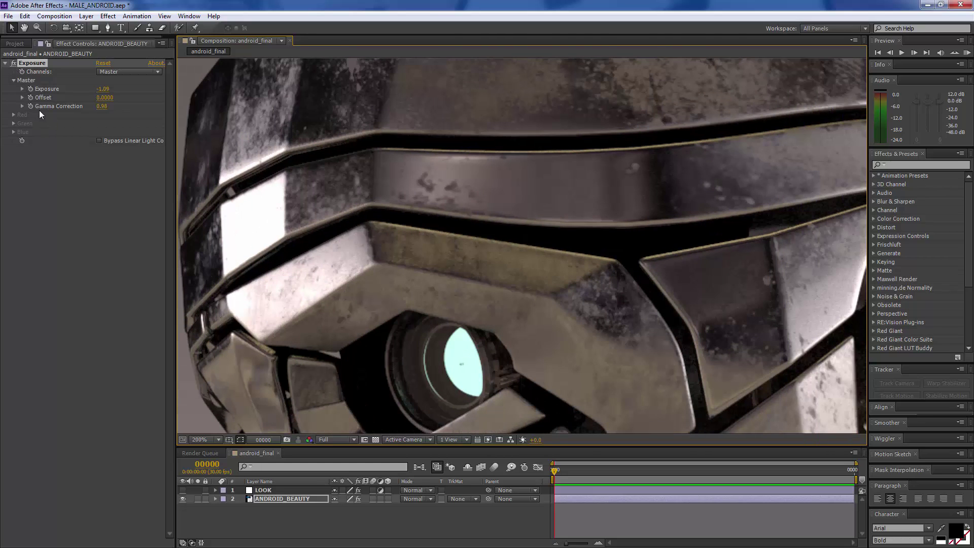
{"action": "key", "text": "Delete"}
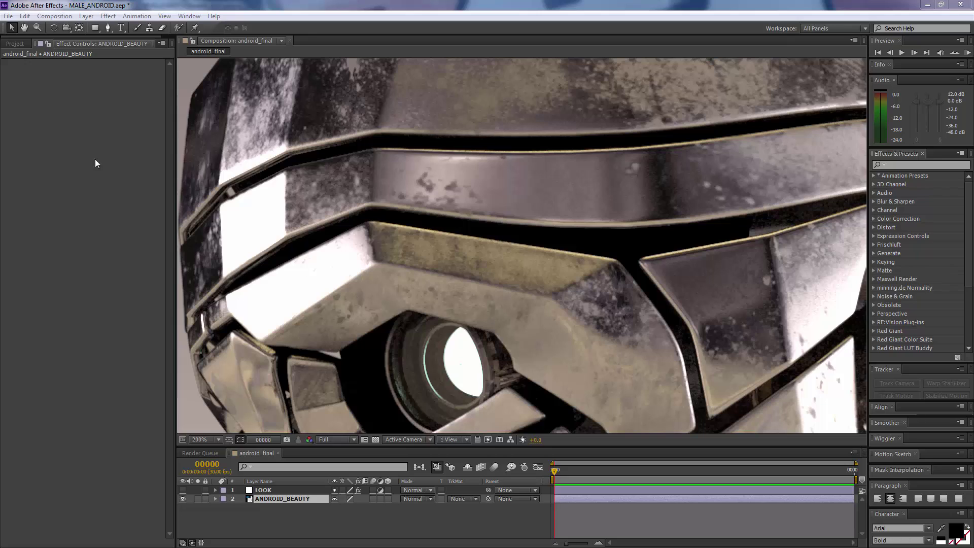
Step: Create a new composition from the CAM_04_beauty.exr footage
{"action": "left_click", "coordinate": [17, 44]}
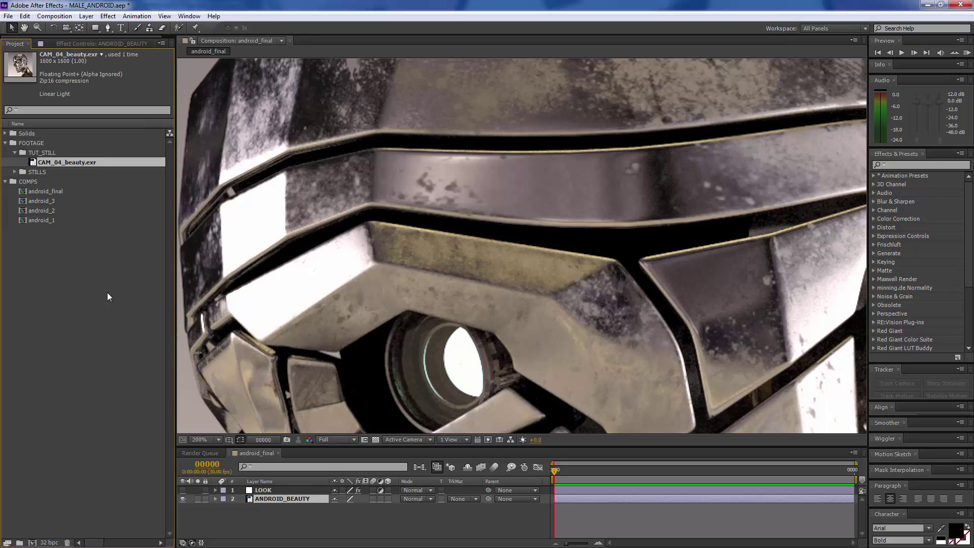
{"action": "left_click", "coordinate": [57, 263]}
{"action": "left_click_drag", "start_coordinate": [32, 162], "coordinate": [32, 544]}
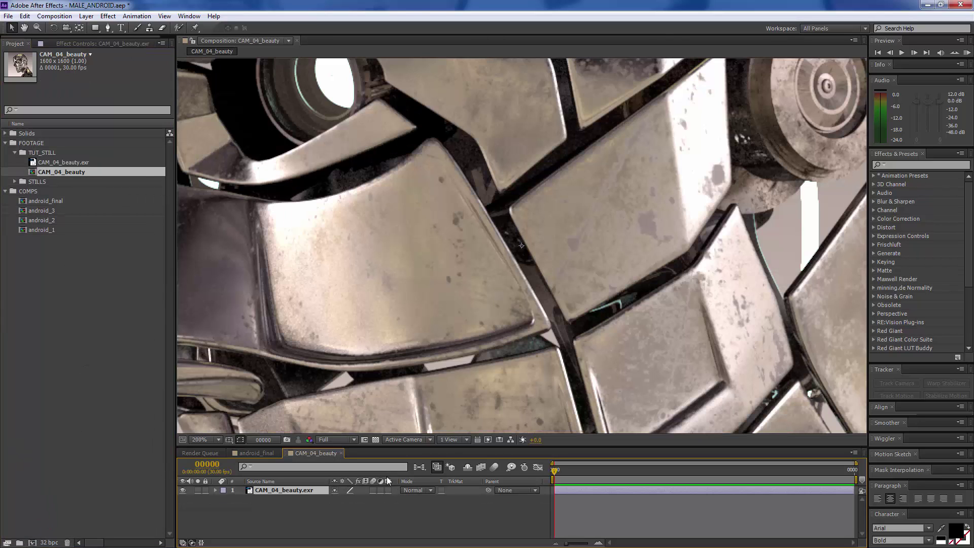
Step: Rename the CAM_04_beauty.exr layer in the new composition as ROBOT
{"action": "left_click", "coordinate": [272, 481]}
{"action": "key", "text": "Return"}
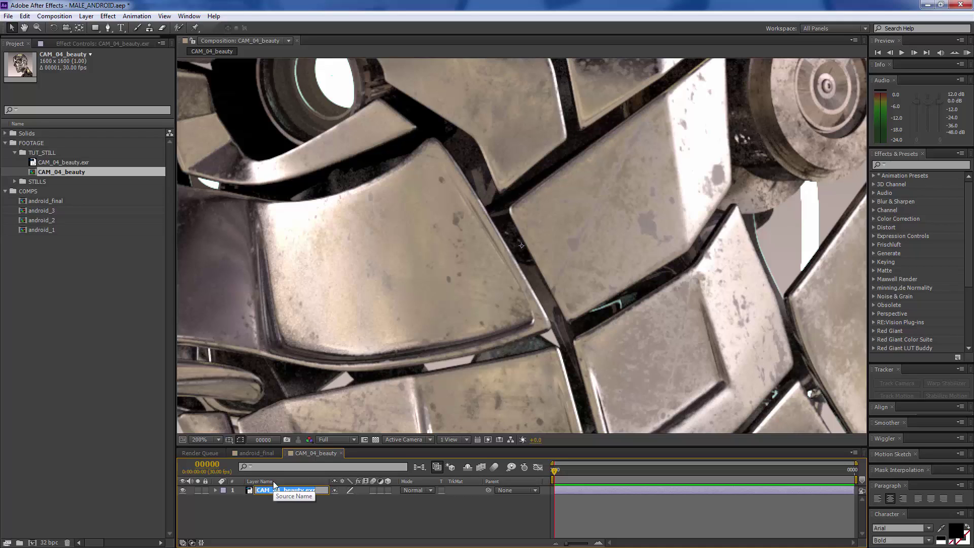
{"action": "type", "text": "ROBOT"}
{"action": "key", "text": "Return"}
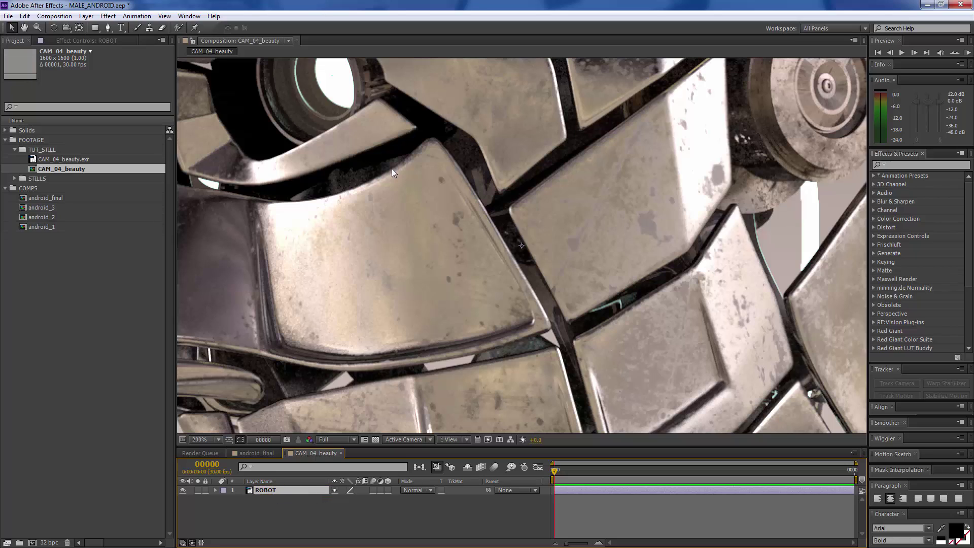
{"action": "left_click", "coordinate": [242, 513]}
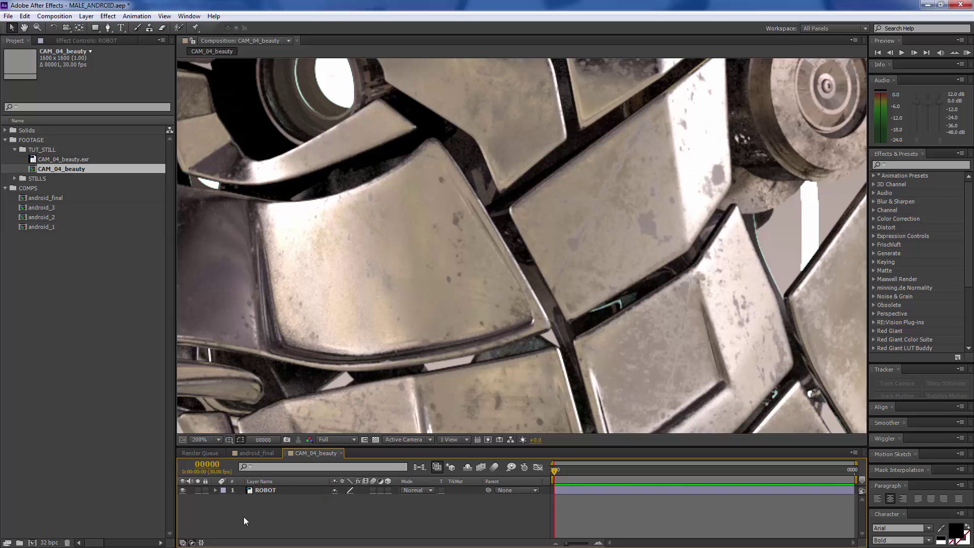
Step: Add an adjustment layer above ROBOT and name it LOOK
{"action": "right_click", "coordinate": [273, 505]}
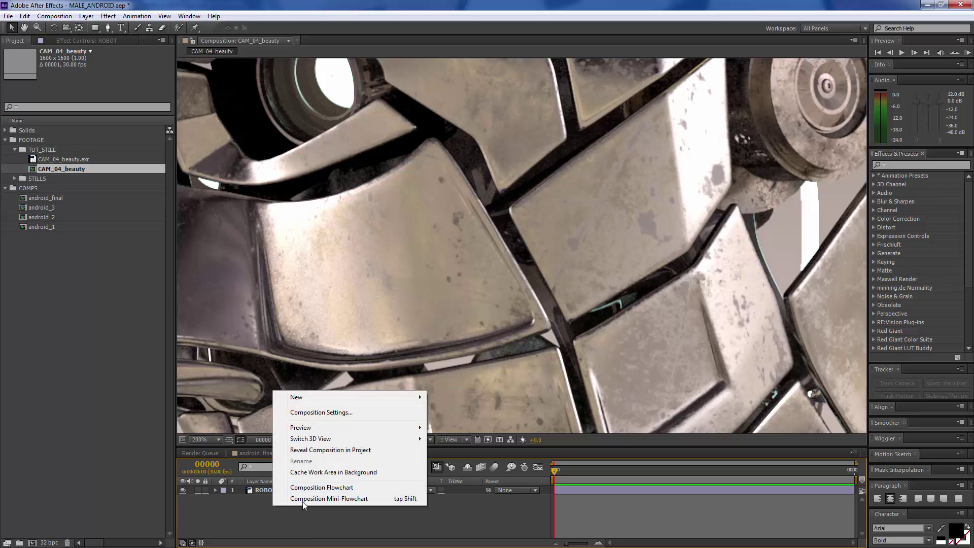
{"action": "mouse_move", "coordinate": [320, 398]}
{"action": "left_click", "coordinate": [472, 481]}
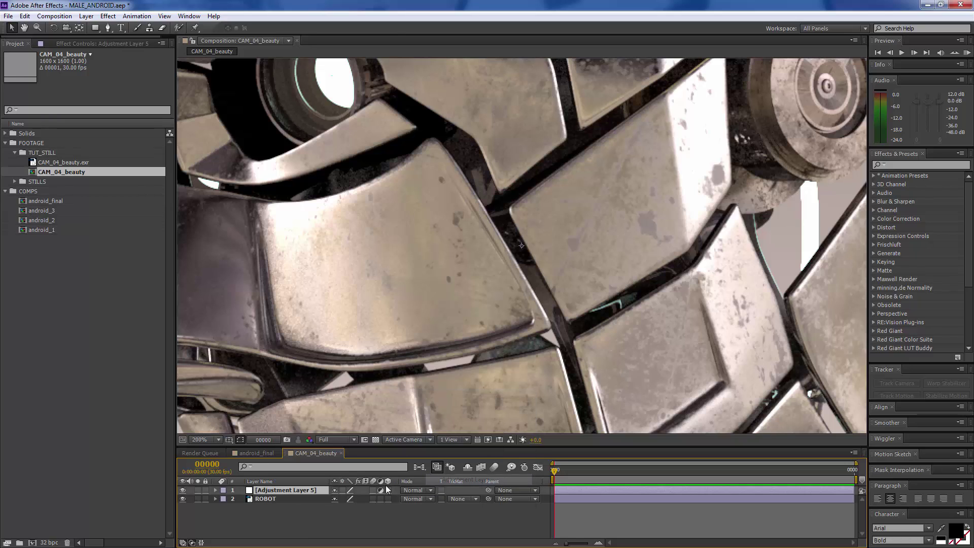
{"action": "key", "text": "Return"}
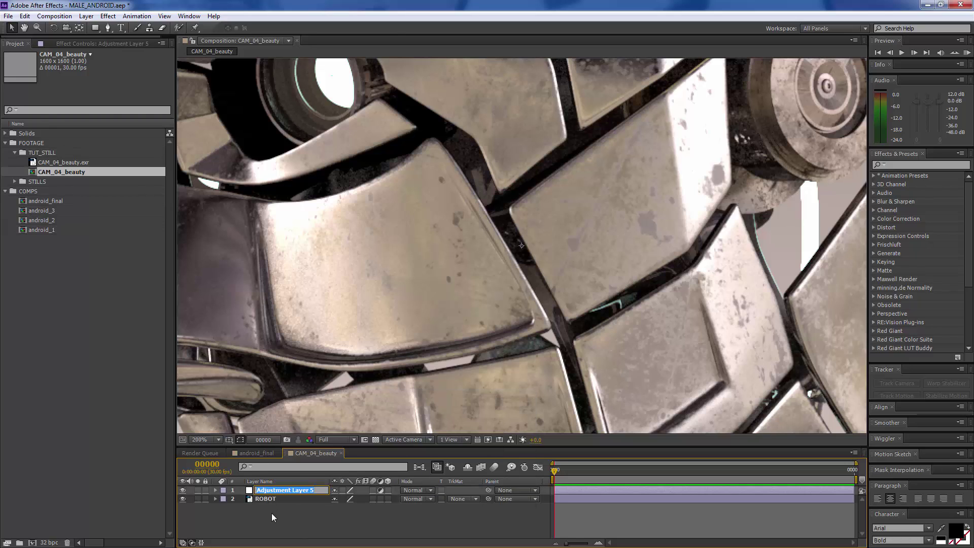
{"action": "type", "text": "LOOK"}
{"action": "key", "text": "Return"}
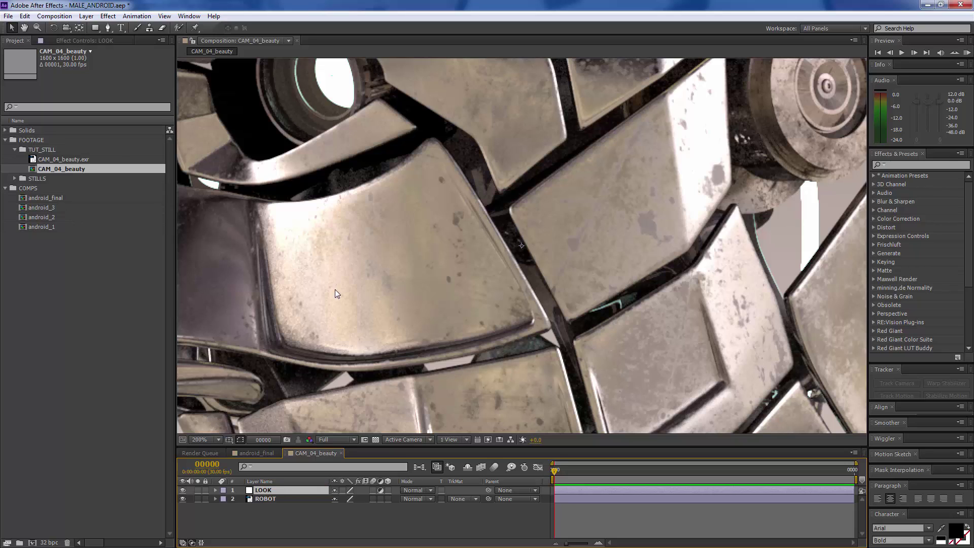
Step: Apply the Looks effect from Red Giant Color Suite to the LOOK layer
{"action": "left_click", "coordinate": [85, 41]}
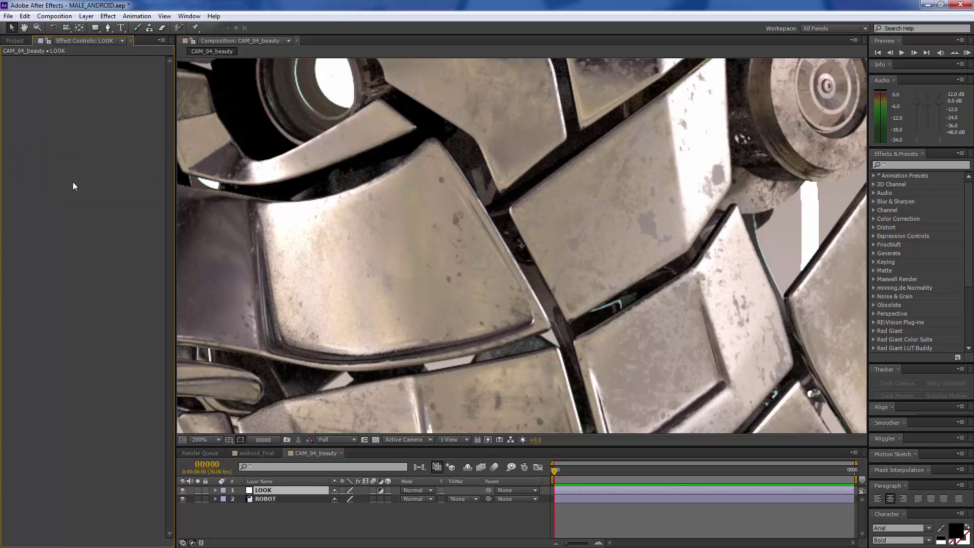
{"action": "right_click", "coordinate": [41, 124]}
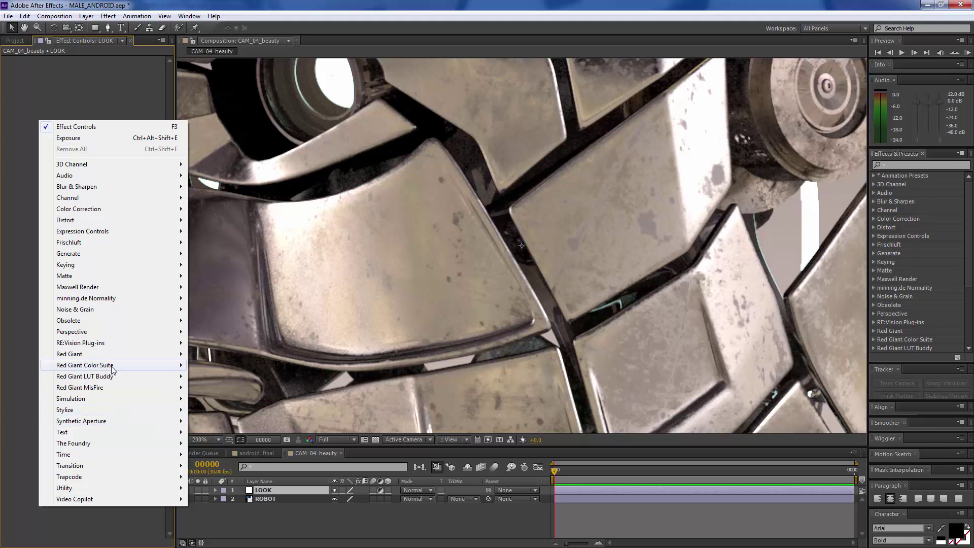
{"action": "mouse_move", "coordinate": [112, 369]}
{"action": "left_click", "coordinate": [211, 398]}
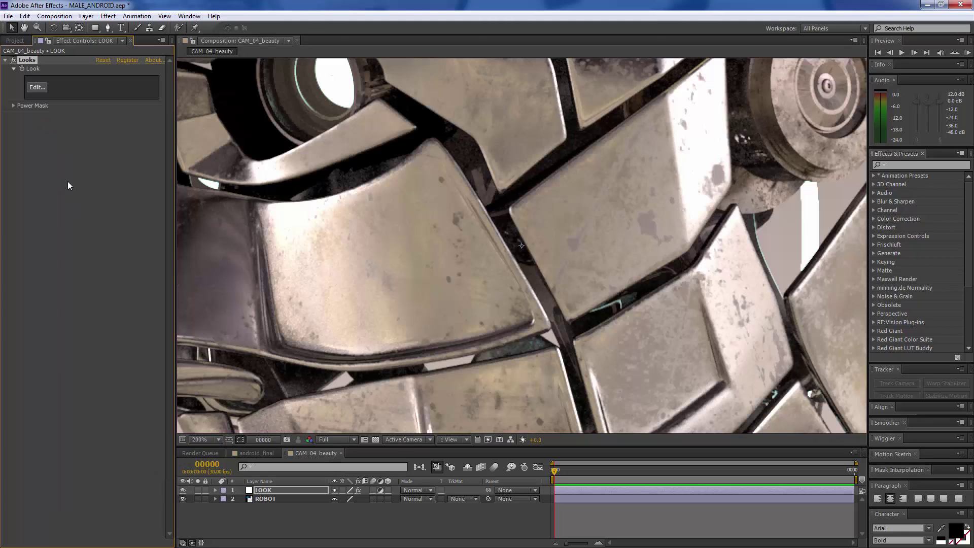
Step: Show the whole android head in the composition and open the Magic Bullet Looks editor for the LOOK layer
{"action": "left_click_drag", "start_coordinate": [385, 247], "coordinate": [437, 235]}
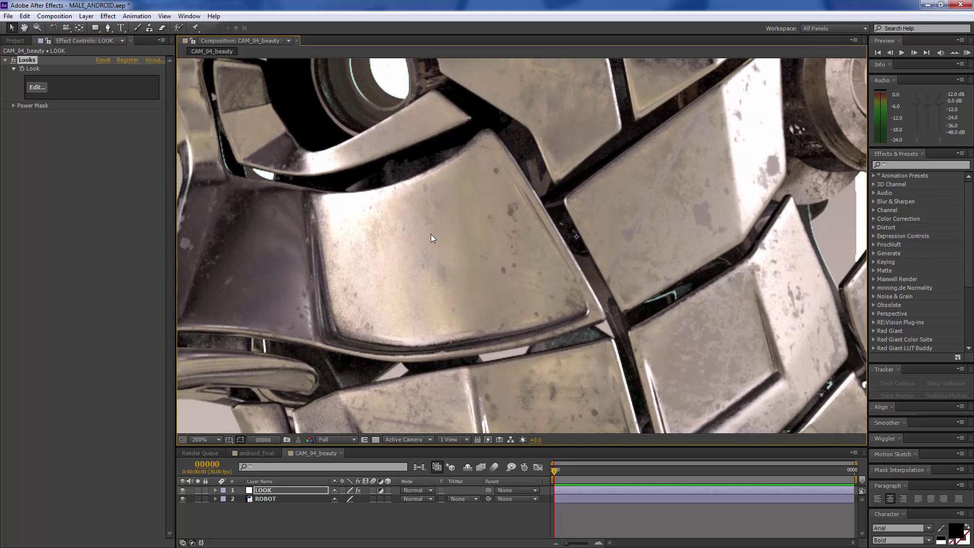
{"action": "scroll", "coordinate": [431, 233], "scroll_direction": "down", "scroll_amount": 3}
{"action": "scroll", "coordinate": [401, 223], "scroll_direction": "up", "scroll_amount": 1}
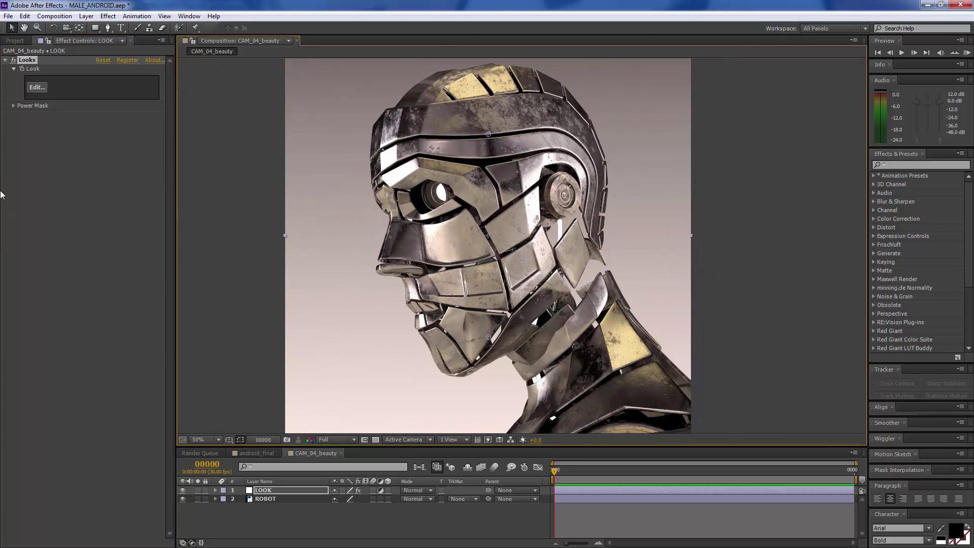
{"action": "left_click", "coordinate": [76, 186]}
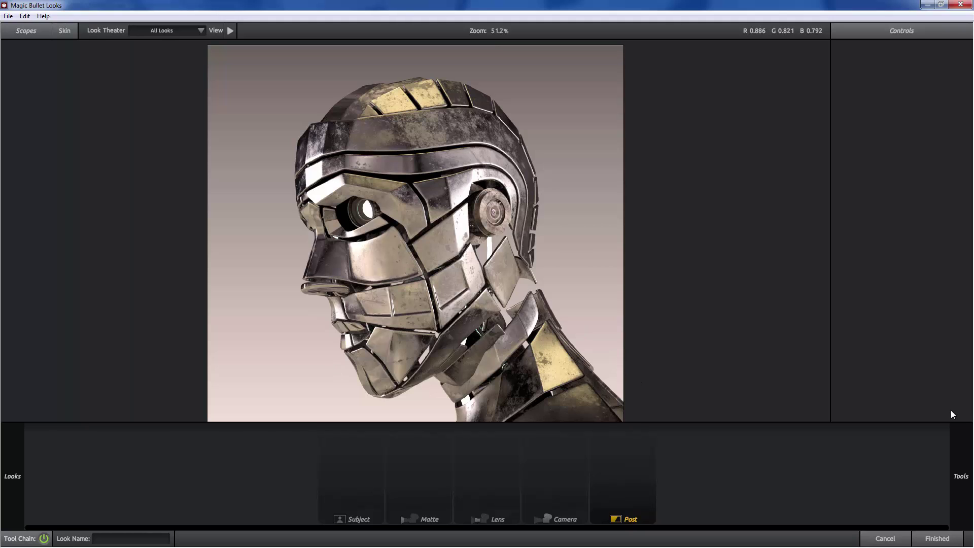
Step: Look through the available Looks tools by stage, including Subject, Matte, Camera and Post
{"action": "mouse_move", "coordinate": [959, 468]}
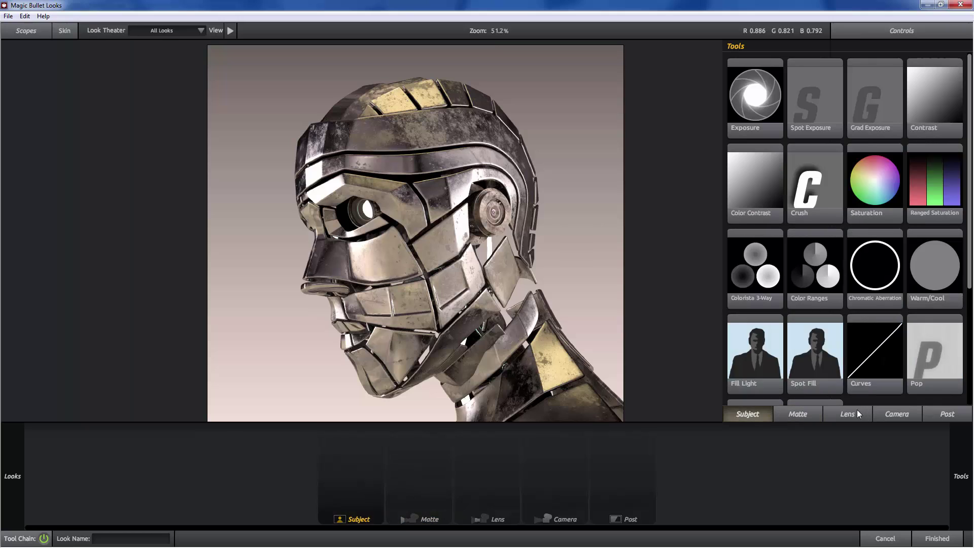
{"action": "left_click", "coordinate": [803, 417]}
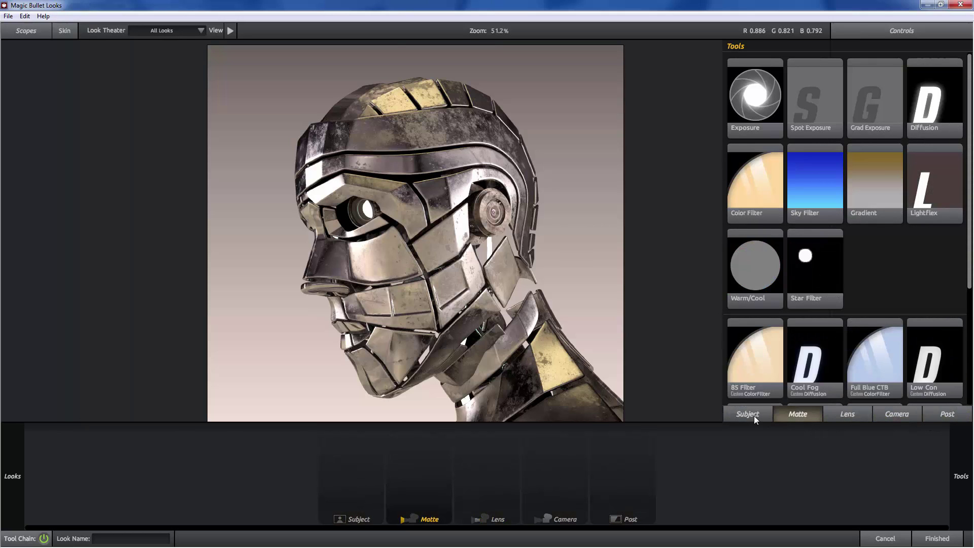
{"action": "left_click", "coordinate": [754, 415]}
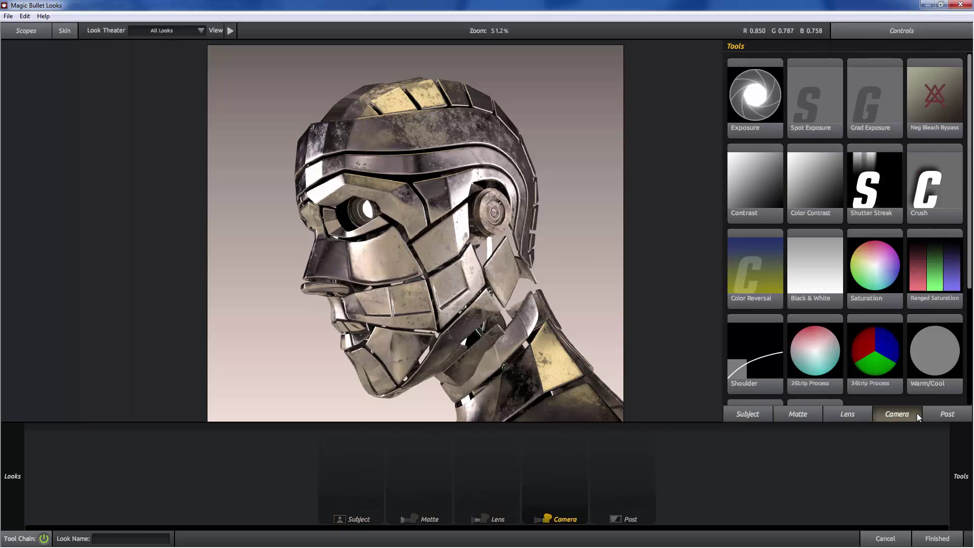
{"action": "left_click", "coordinate": [926, 414]}
{"action": "left_click", "coordinate": [801, 413]}
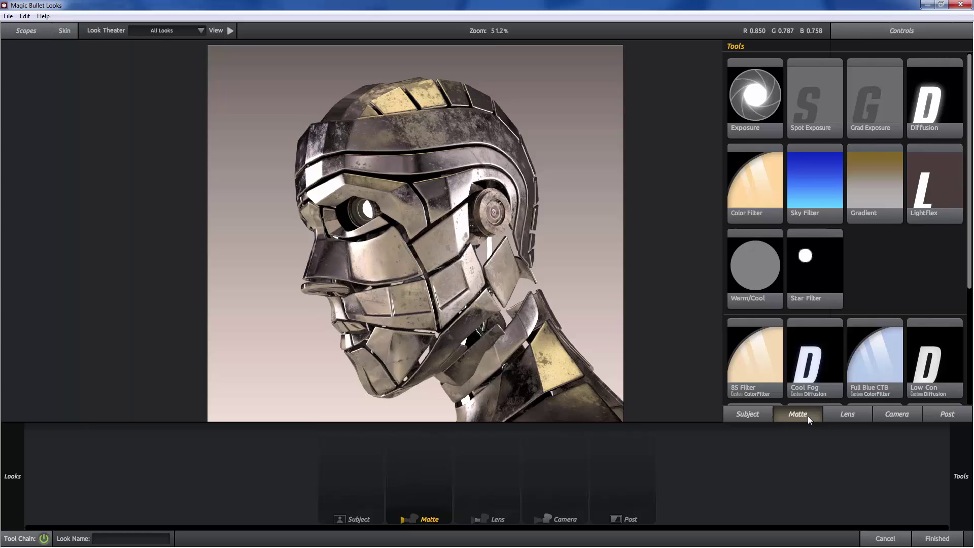
{"action": "left_click", "coordinate": [756, 415]}
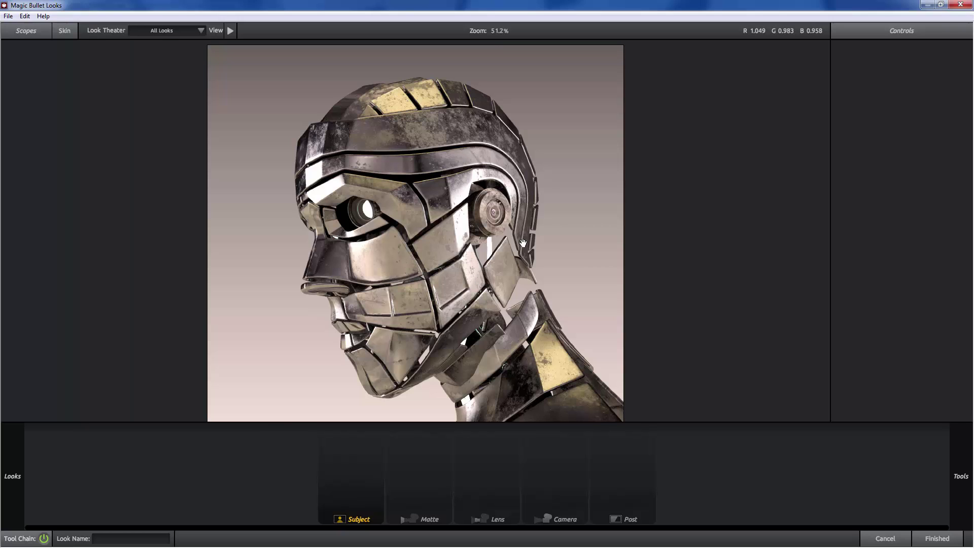
{"action": "mouse_move", "coordinate": [957, 444]}
{"action": "left_click_drag", "start_coordinate": [508, 273], "coordinate": [515, 255]}
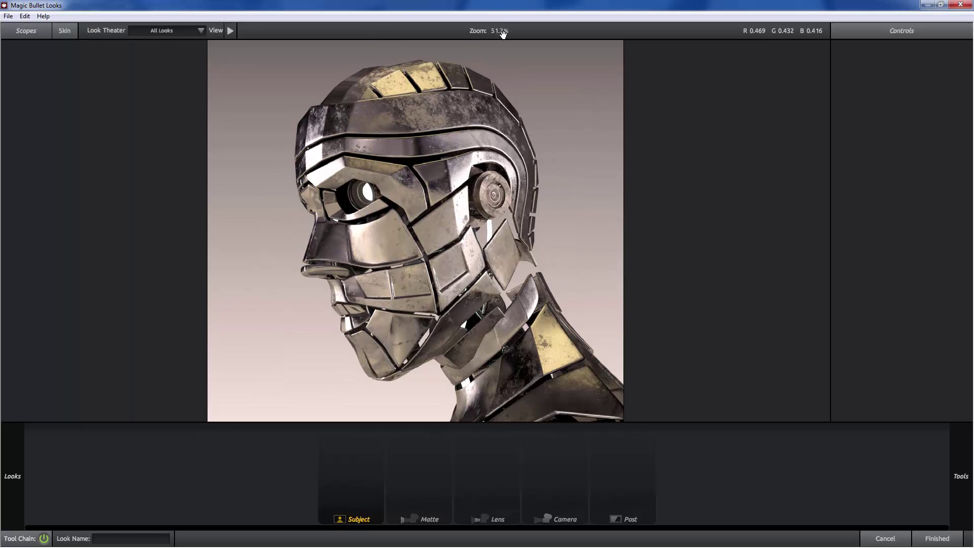
{"action": "left_click_drag", "start_coordinate": [503, 5], "coordinate": [440, 65]}
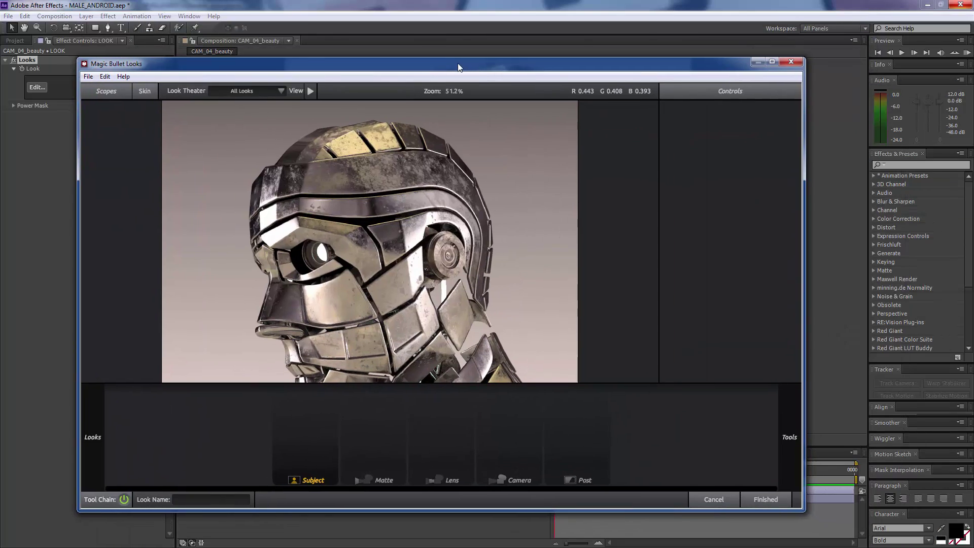
{"action": "double_click", "coordinate": [440, 66]}
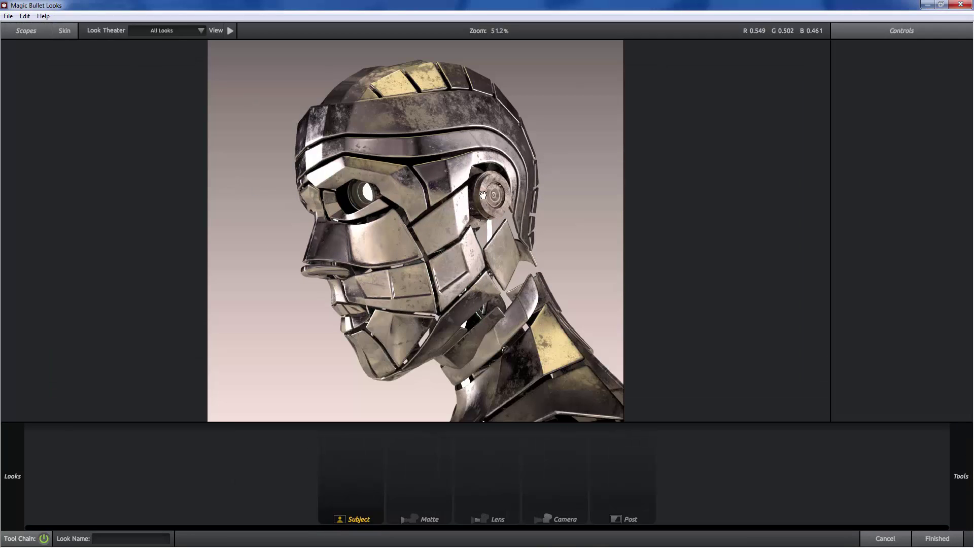
{"action": "left_click_drag", "start_coordinate": [482, 242], "coordinate": [479, 254]}
{"action": "left_click_drag", "start_coordinate": [515, 338], "coordinate": [517, 319]}
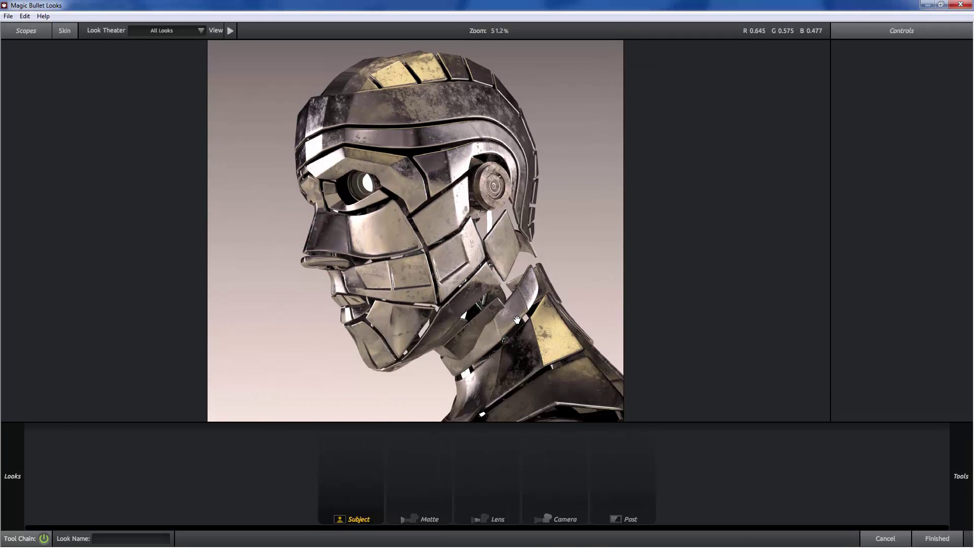
Step: Compare which tools the Subject, Matte, Lens, Camera and Post stages each offer
{"action": "mouse_move", "coordinate": [956, 459]}
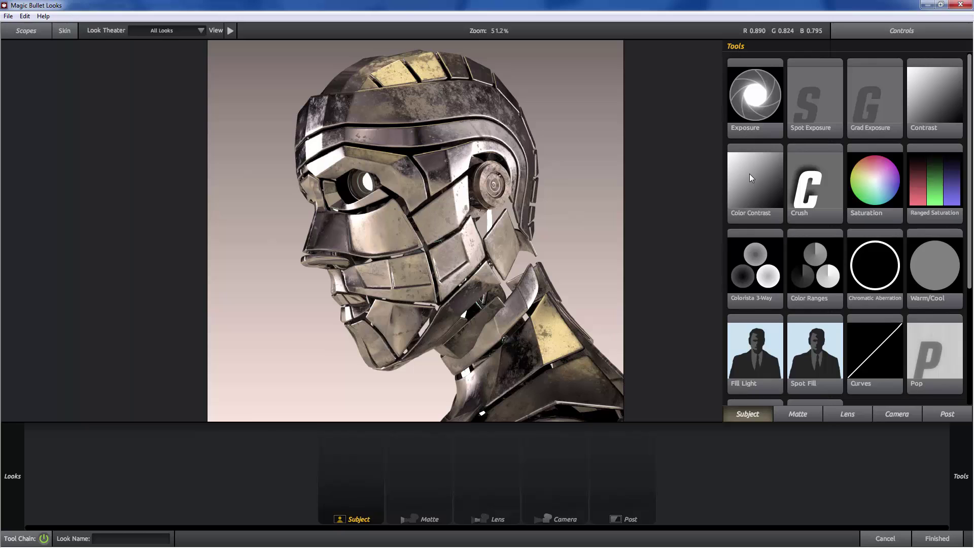
{"action": "left_click", "coordinate": [805, 417]}
{"action": "left_click", "coordinate": [850, 413]}
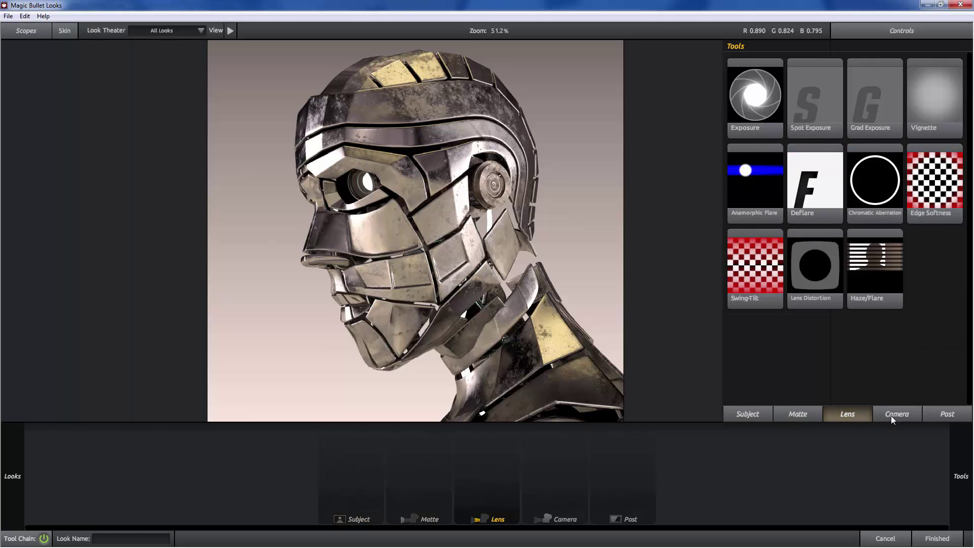
{"action": "left_click", "coordinate": [891, 416]}
{"action": "left_click", "coordinate": [933, 413]}
{"action": "left_click", "coordinate": [899, 417]}
{"action": "left_click", "coordinate": [851, 417]}
{"action": "left_click", "coordinate": [807, 413]}
{"action": "left_click", "coordinate": [756, 412]}
{"action": "left_click", "coordinate": [847, 410]}
{"action": "left_click", "coordinate": [896, 411]}
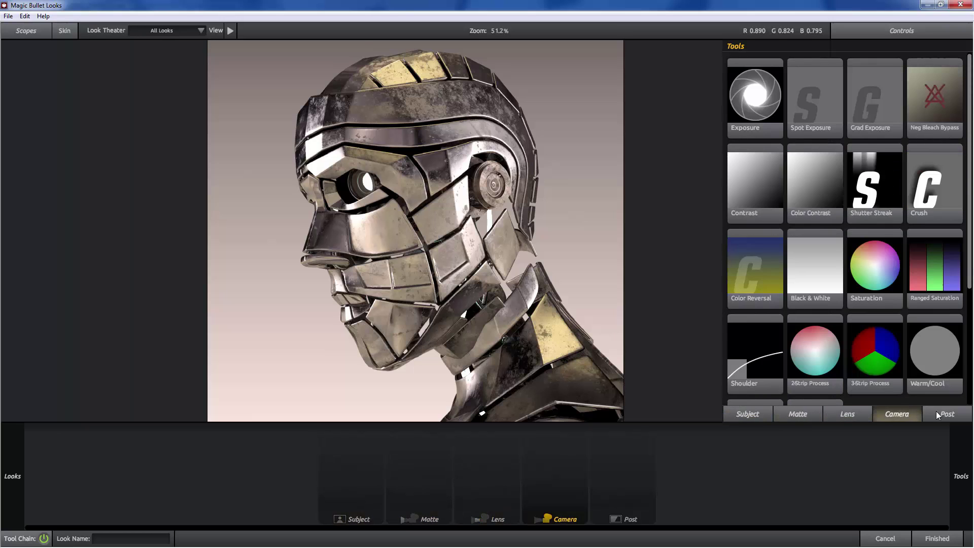
{"action": "left_click", "coordinate": [936, 412]}
{"action": "left_click", "coordinate": [767, 415]}
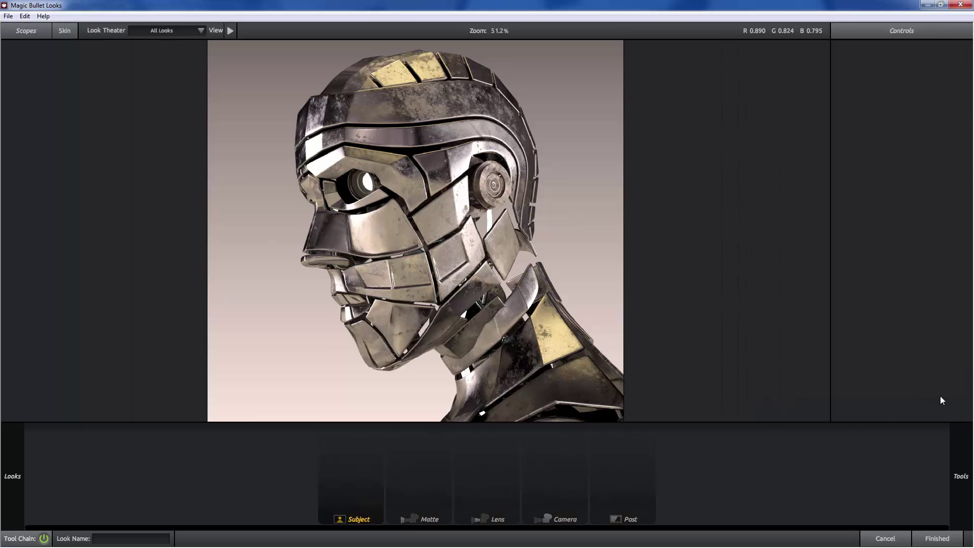
Step: Add an Exposure tool to the Camera stage of the tool chain and set it to -2.00 stops
{"action": "mouse_move", "coordinate": [941, 401]}
{"action": "left_click_drag", "start_coordinate": [751, 104], "coordinate": [555, 469]}
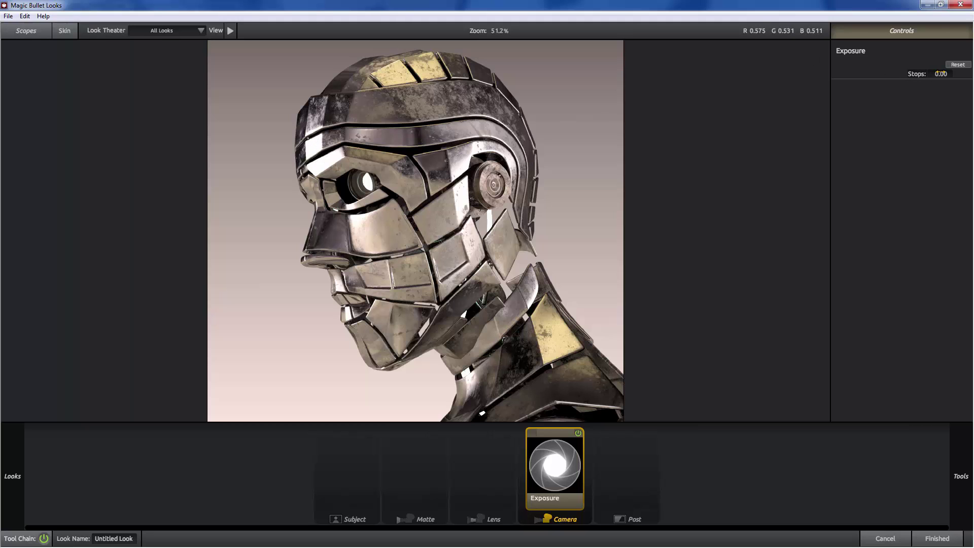
{"action": "left_click_drag", "start_coordinate": [941, 74], "coordinate": [927, 74]}
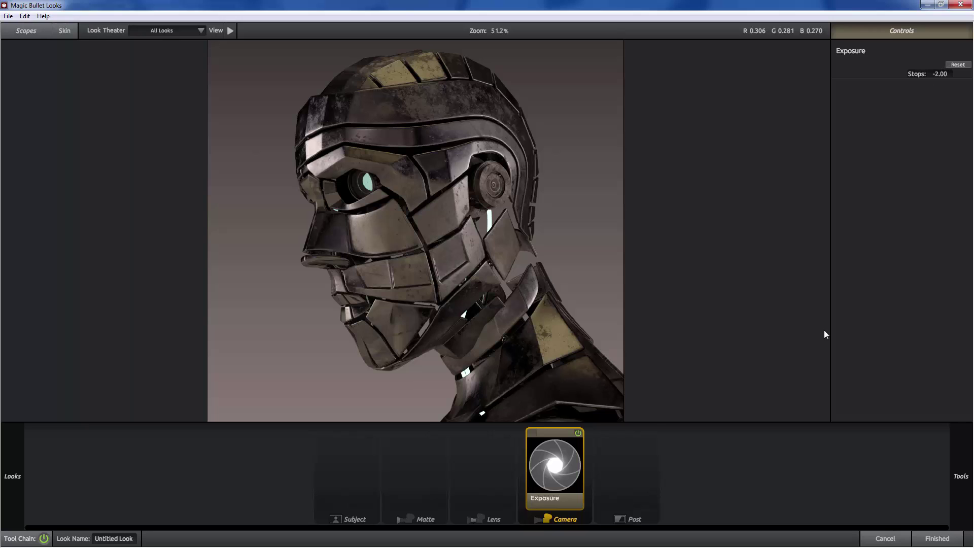
Step: Switch the Camera stage's Exposure tool off and on repeatedly to compare the image with and without it
{"action": "mouse_move", "coordinate": [960, 477]}
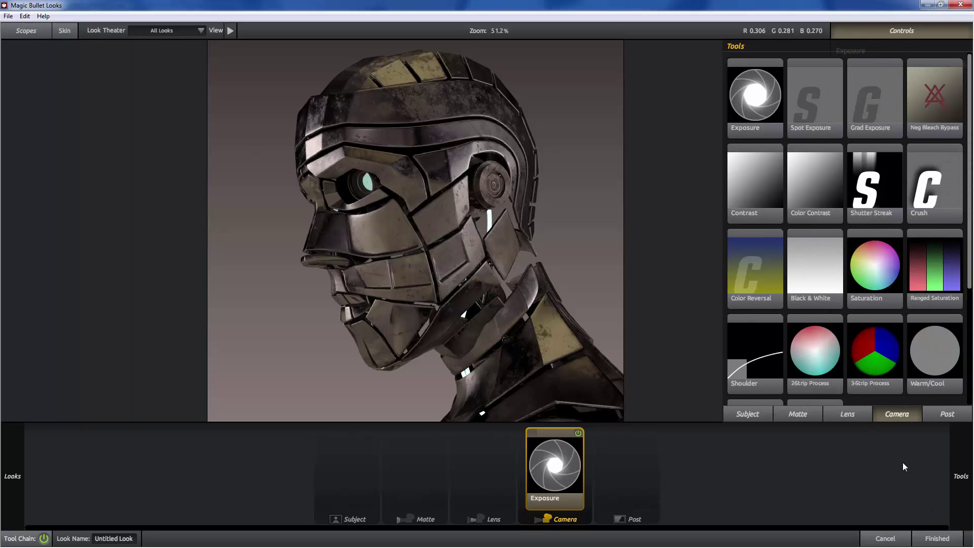
{"action": "left_click", "coordinate": [578, 434]}
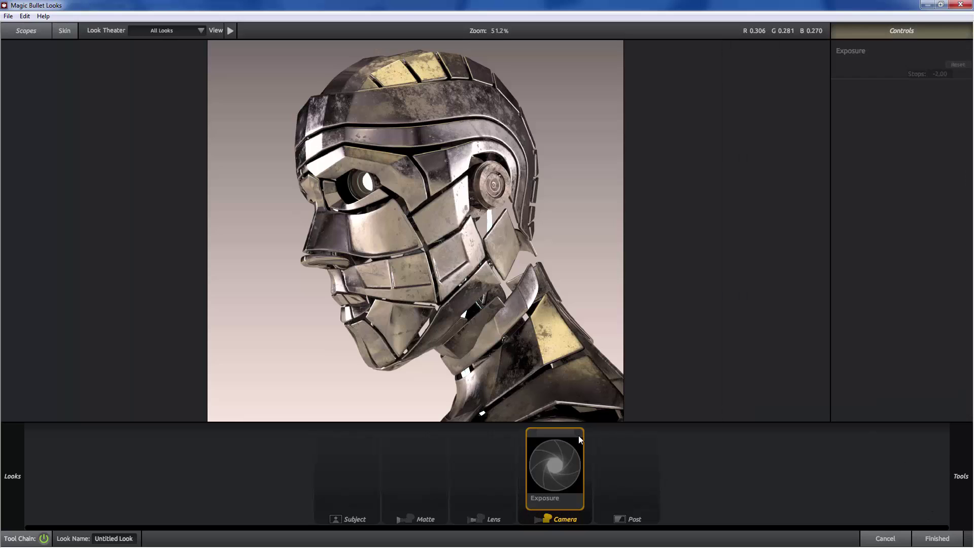
{"action": "left_click", "coordinate": [578, 434]}
{"action": "left_click", "coordinate": [578, 434]}
{"action": "left_click", "coordinate": [578, 434]}
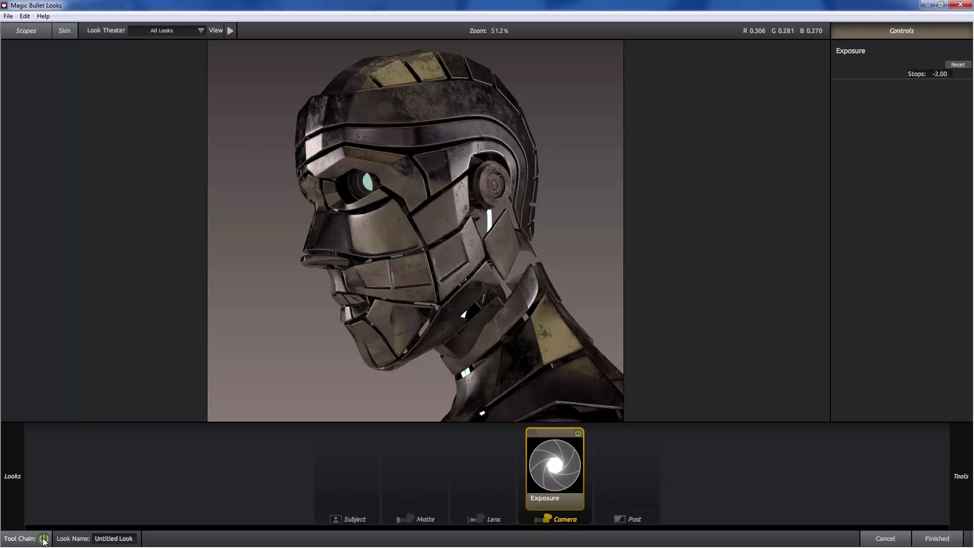
Step: Switch the whole tool chain off and on to compare the render with and without the grade
{"action": "left_click", "coordinate": [44, 538]}
{"action": "left_click", "coordinate": [43, 539]}
Step: Add a Curves tool after Exposure in the Camera stage, with Contrast +0.230, Midtones +0.440 and Highlights +0.740
{"action": "mouse_move", "coordinate": [962, 469]}
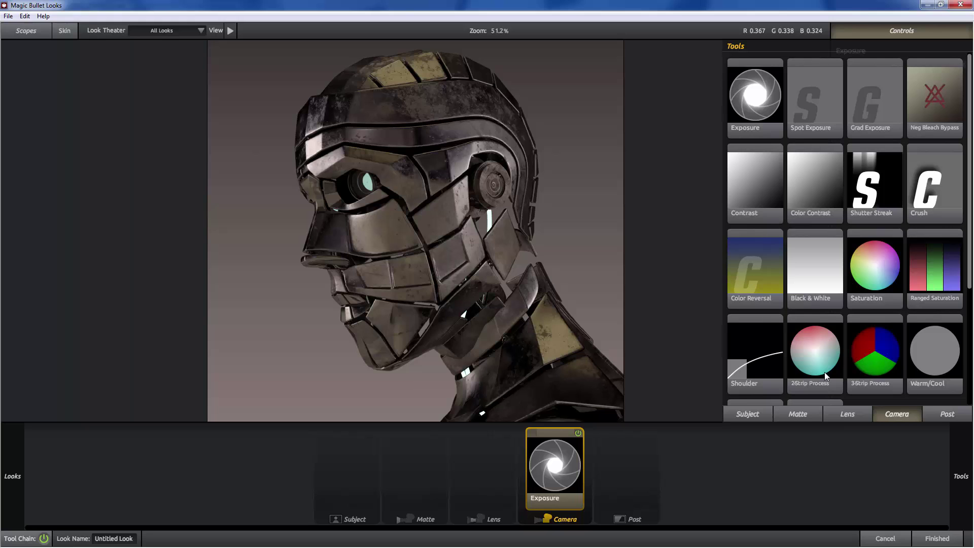
{"action": "left_click", "coordinate": [931, 415]}
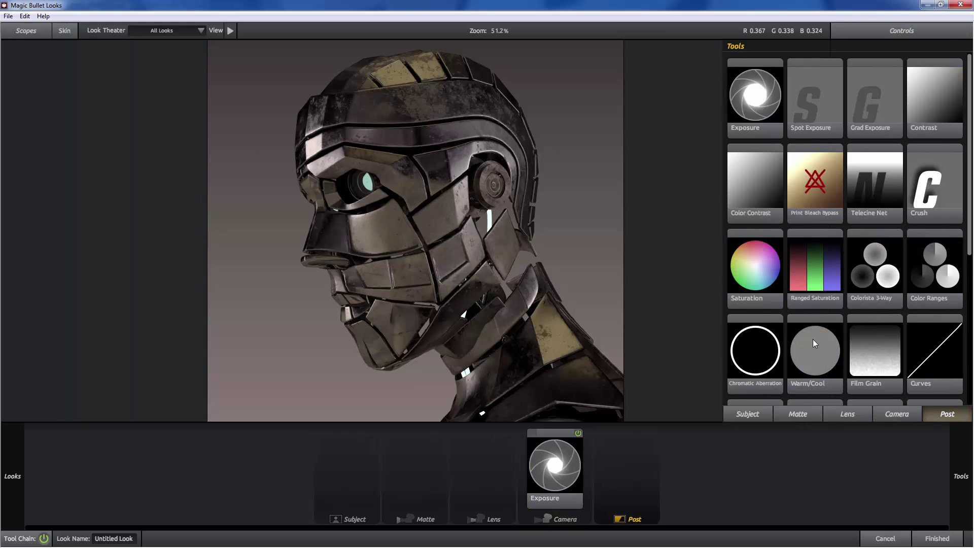
{"action": "left_click_drag", "start_coordinate": [930, 356], "coordinate": [459, 229]}
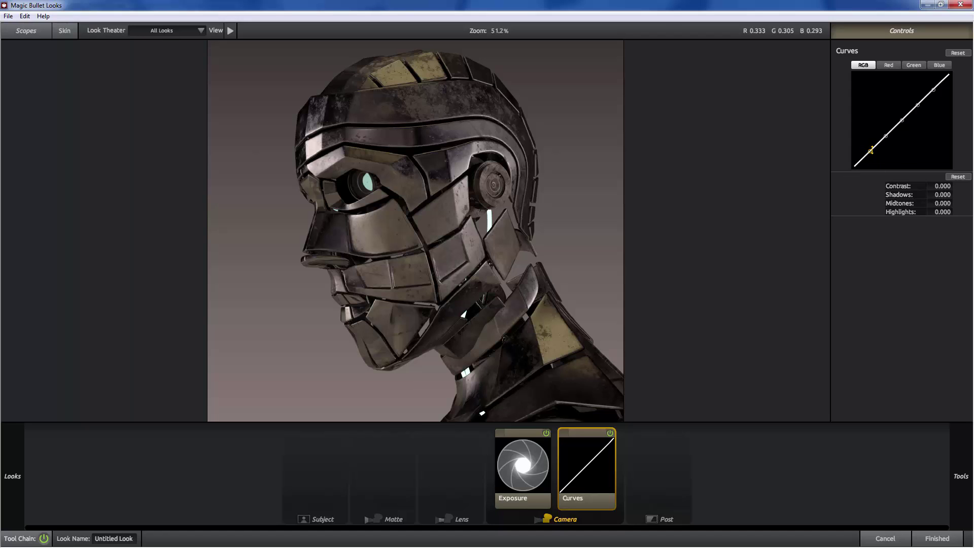
{"action": "left_click_drag", "start_coordinate": [871, 150], "coordinate": [886, 136]}
{"action": "left_click_drag", "start_coordinate": [942, 189], "coordinate": [962, 194]}
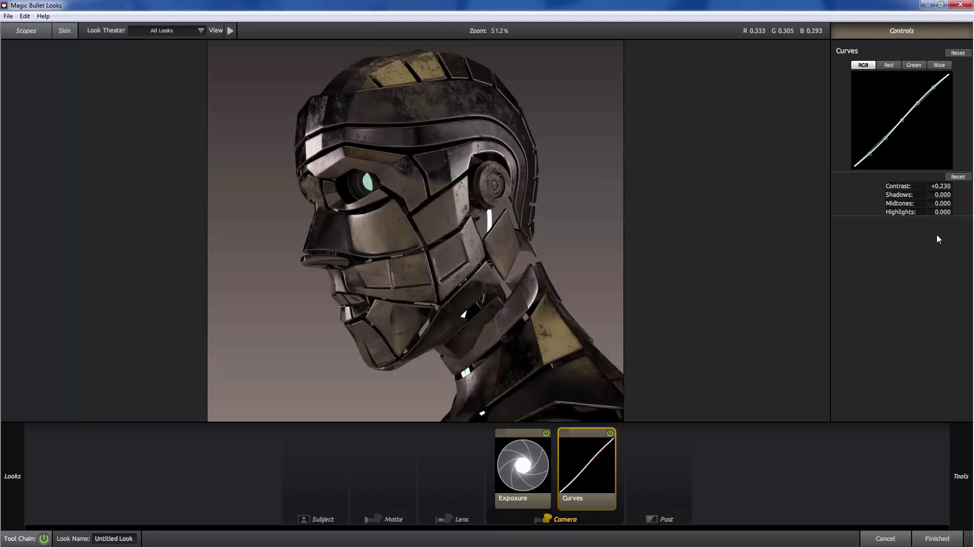
{"action": "left_click_drag", "start_coordinate": [942, 213], "coordinate": [929, 198]}
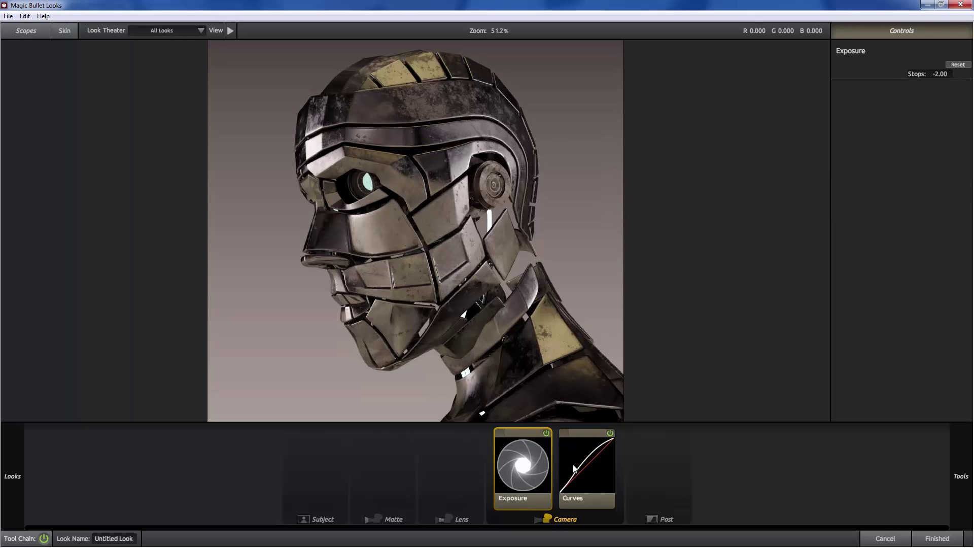
Step: Switch the Exposure and Curves tools off and on to compare what each contributes to the image
{"action": "left_click", "coordinate": [547, 434]}
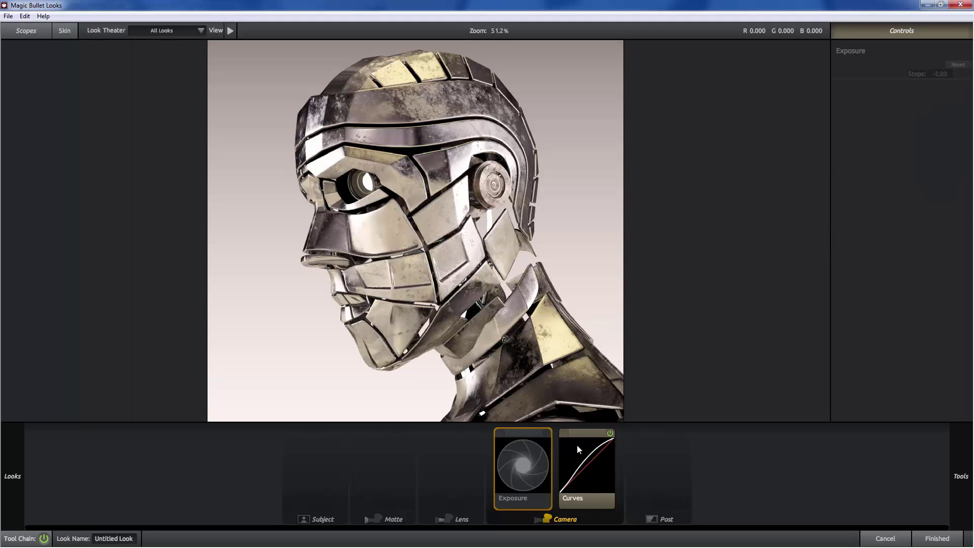
{"action": "left_click", "coordinate": [546, 434]}
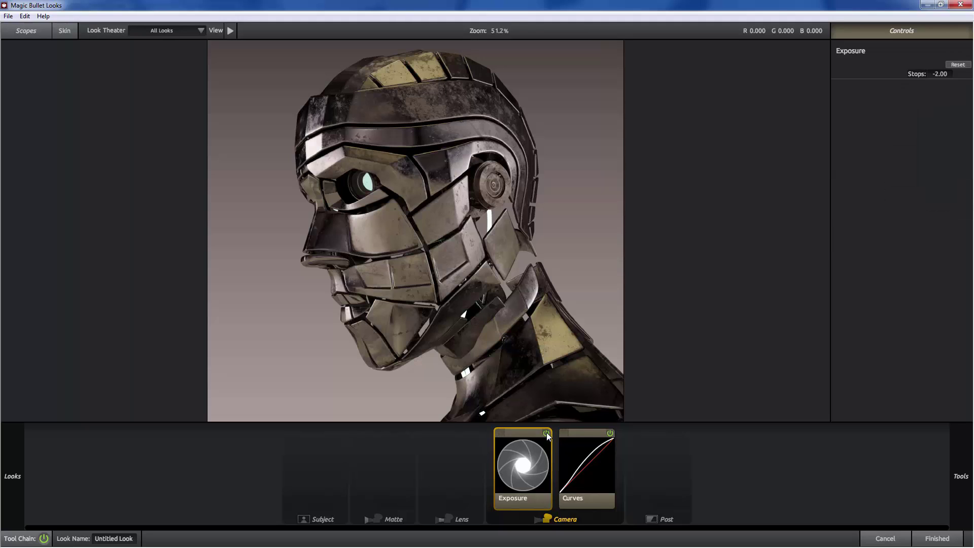
{"action": "left_click", "coordinate": [547, 433]}
{"action": "left_click", "coordinate": [611, 433]}
{"action": "left_click", "coordinate": [611, 434]}
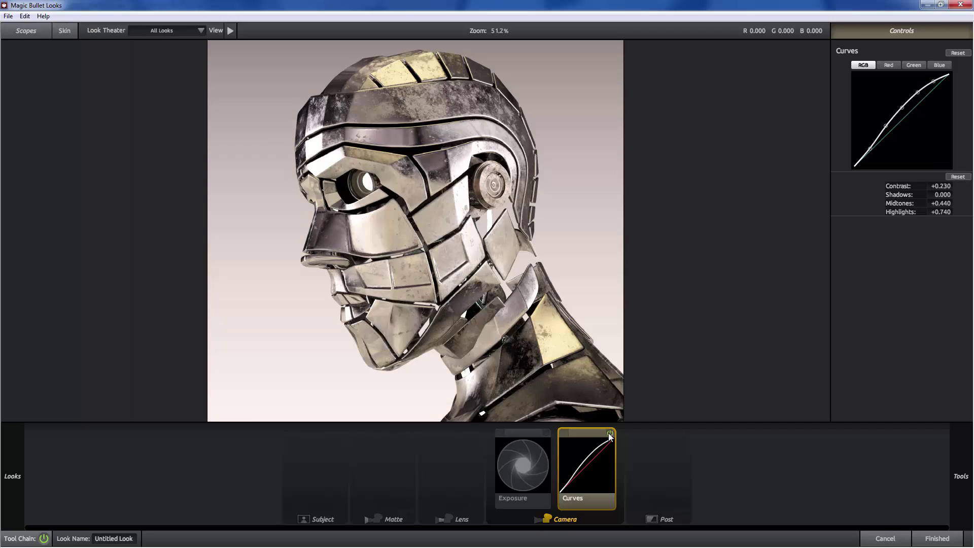
{"action": "left_click", "coordinate": [547, 434]}
{"action": "left_click", "coordinate": [549, 453]}
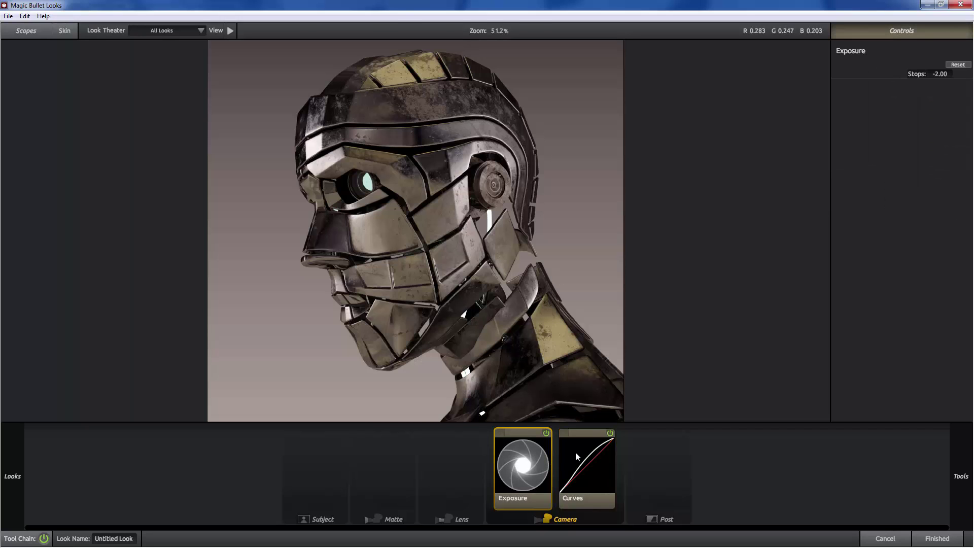
Step: Toggle the Curves tool repeatedly, then the whole tool chain once, to judge the curve against the ungraded render
{"action": "left_click", "coordinate": [610, 435]}
{"action": "left_click", "coordinate": [610, 434]}
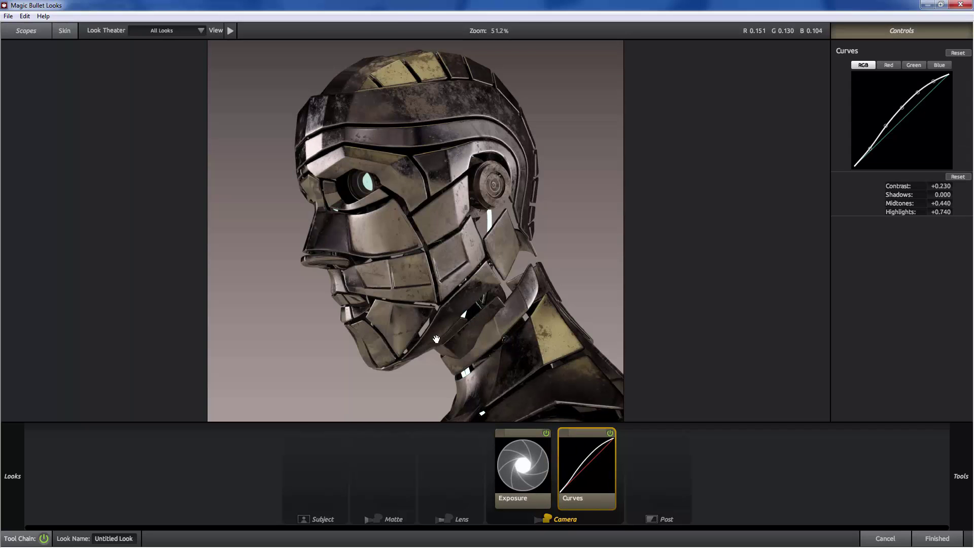
{"action": "left_click", "coordinate": [610, 434]}
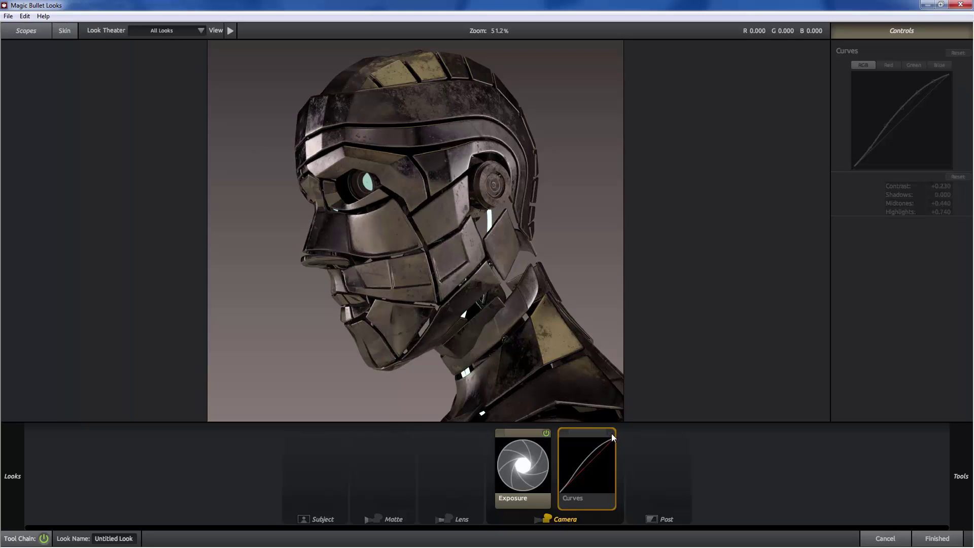
{"action": "left_click", "coordinate": [611, 434]}
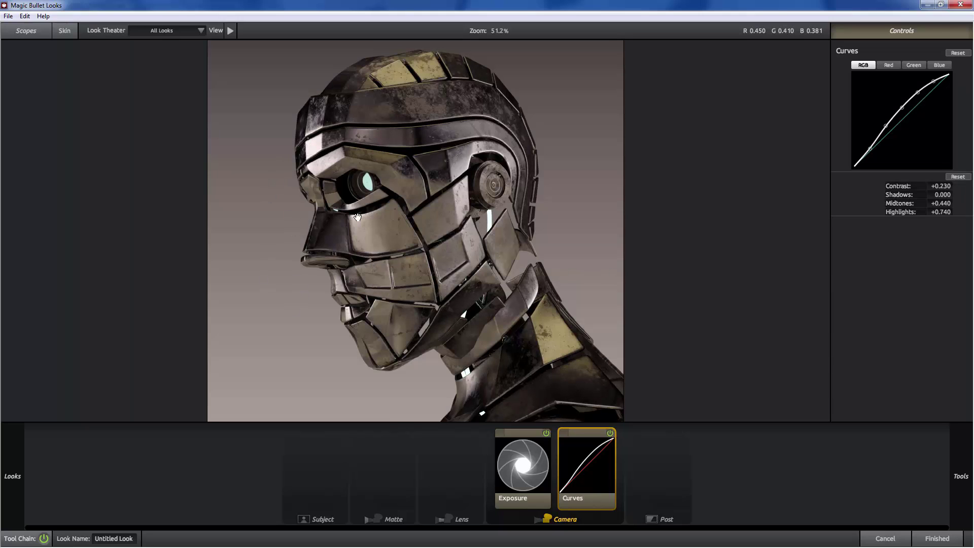
{"action": "left_click", "coordinate": [610, 433]}
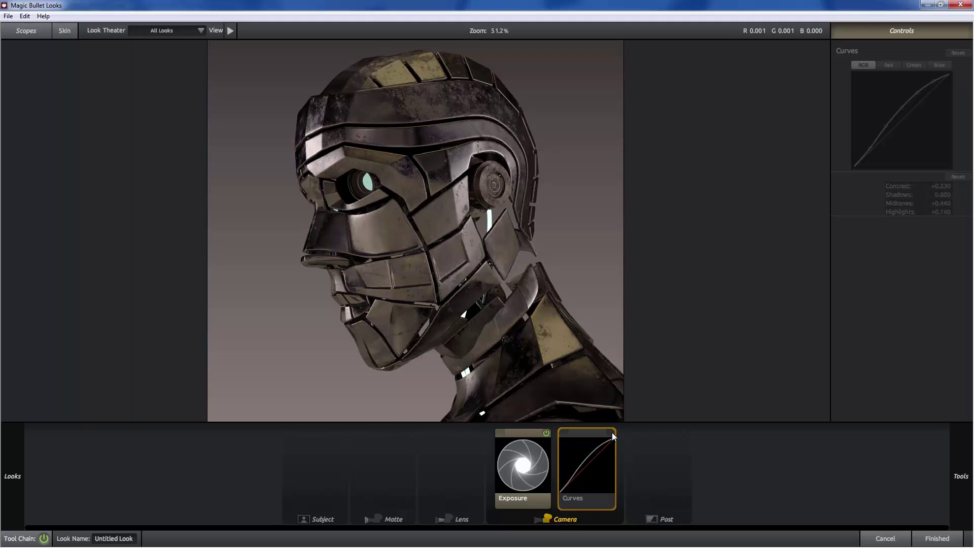
{"action": "left_click", "coordinate": [610, 433]}
{"action": "left_click", "coordinate": [610, 433]}
{"action": "left_click", "coordinate": [613, 432]}
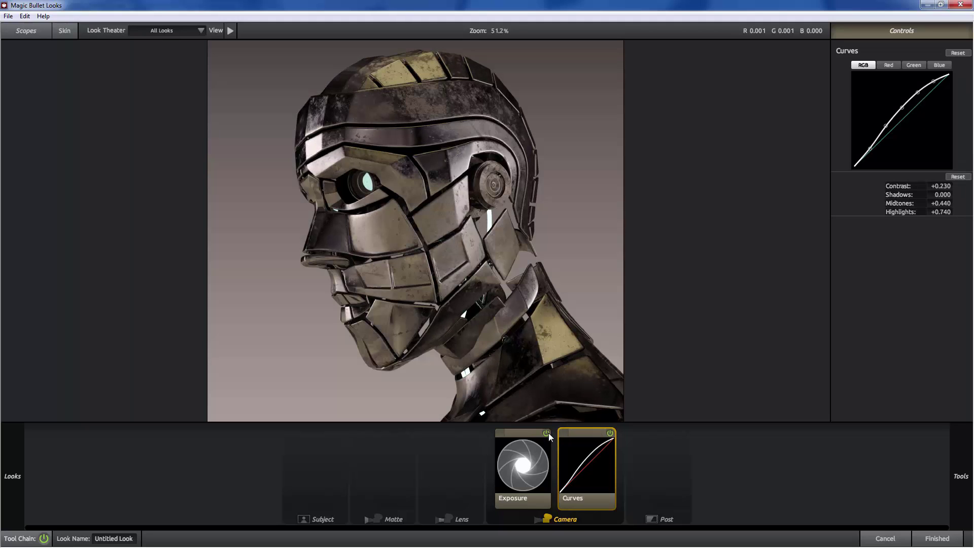
{"action": "left_click", "coordinate": [44, 538]}
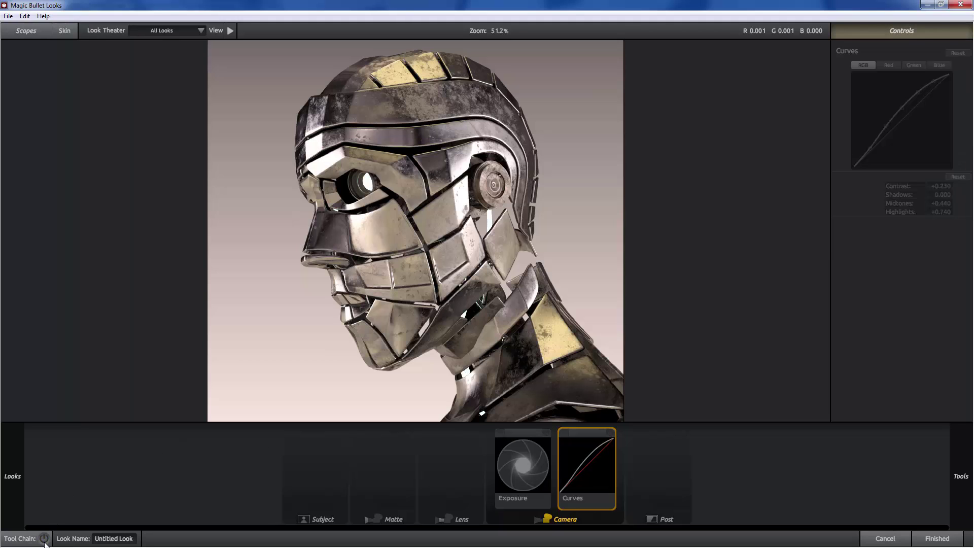
{"action": "left_click", "coordinate": [44, 538]}
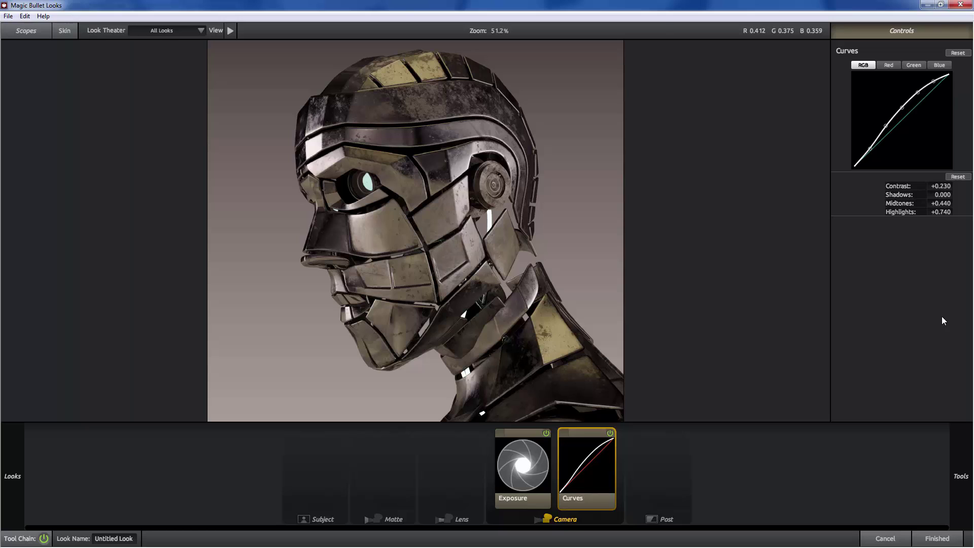
Step: Add a Spot Exposure tool after Curves at +1.00 stops, centred near the android's mouth with a radius of about 0.588
{"action": "mouse_move", "coordinate": [959, 480]}
{"action": "left_click", "coordinate": [531, 475]}
{"action": "mouse_move", "coordinate": [956, 460]}
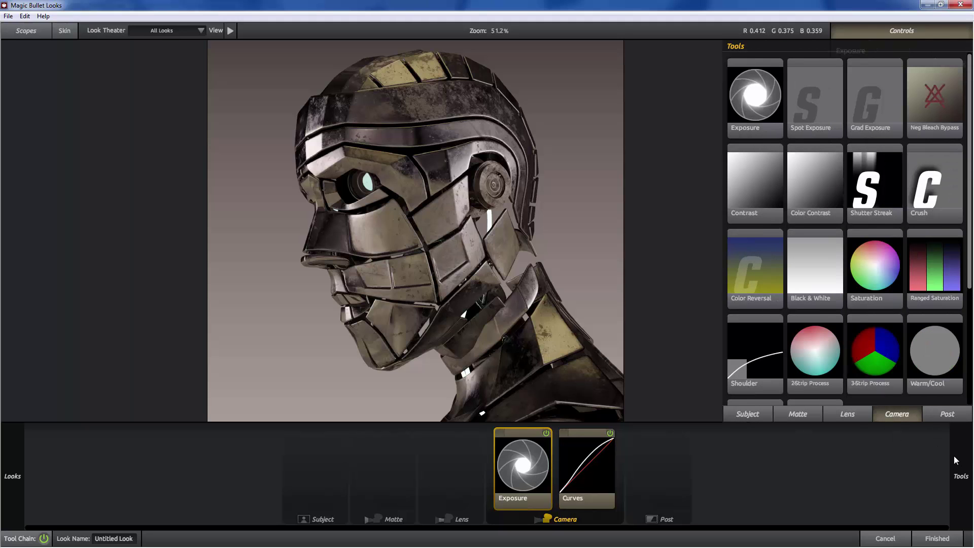
{"action": "left_click_drag", "start_coordinate": [797, 120], "coordinate": [619, 467]}
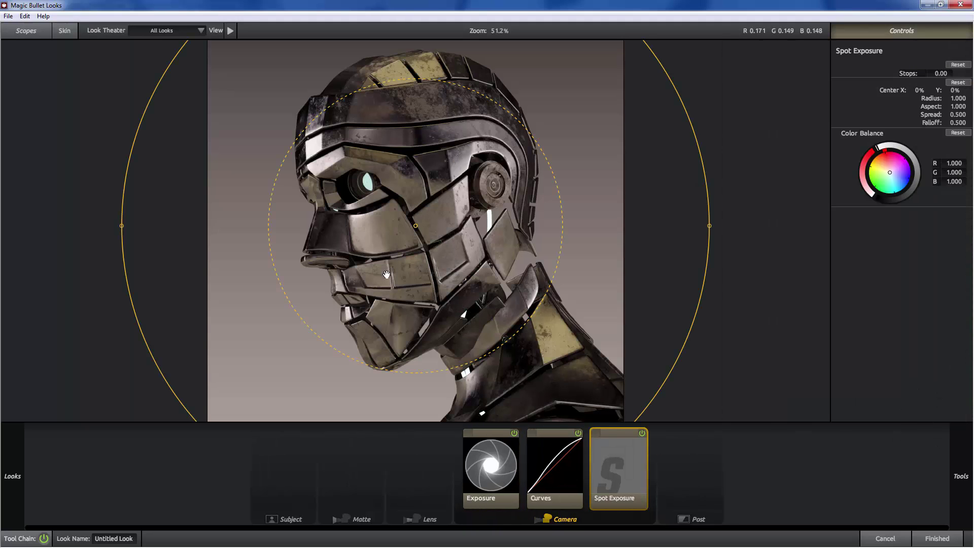
{"action": "left_click_drag", "start_coordinate": [483, 276], "coordinate": [411, 243]}
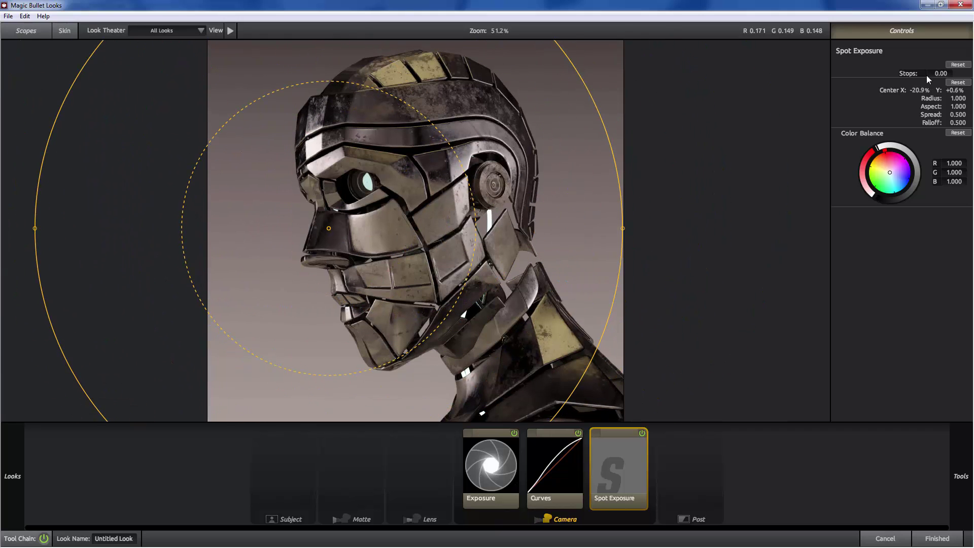
{"action": "left_click_drag", "start_coordinate": [933, 74], "coordinate": [949, 77]}
{"action": "left_click_drag", "start_coordinate": [605, 159], "coordinate": [397, 317]}
{"action": "left_click_drag", "start_coordinate": [416, 271], "coordinate": [465, 219]}
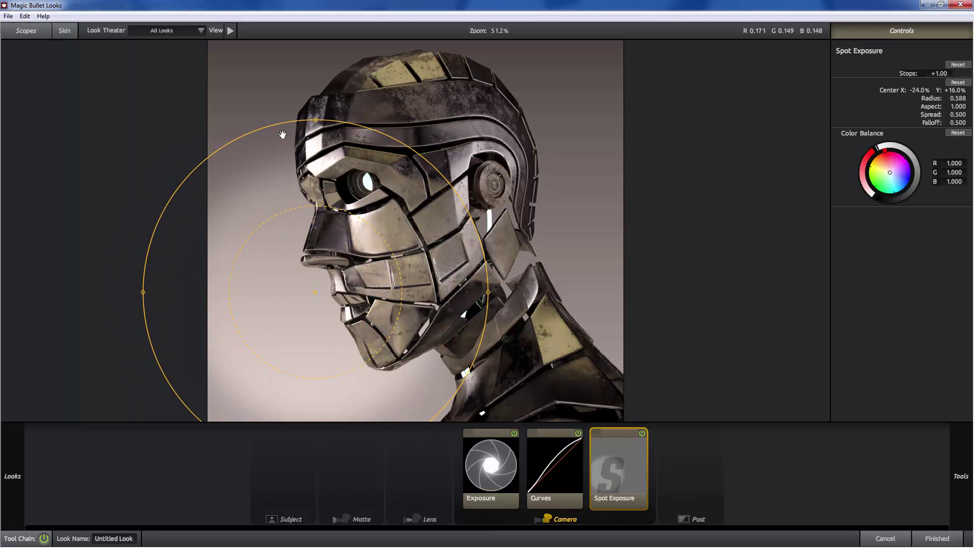
Step: Refine the Spot Exposure to +0.70 stops, Center X -24.9%, Y +14.0%, Radius about 0.746 and Spread about 0.941
{"action": "mouse_move", "coordinate": [425, 173]}
{"action": "left_mouse_down"}
{"action": "mouse_move", "coordinate": [523, 81]}
{"action": "mouse_move", "coordinate": [485, 146]}
{"action": "mouse_move", "coordinate": [437, 181]}
{"action": "left_mouse_up"}
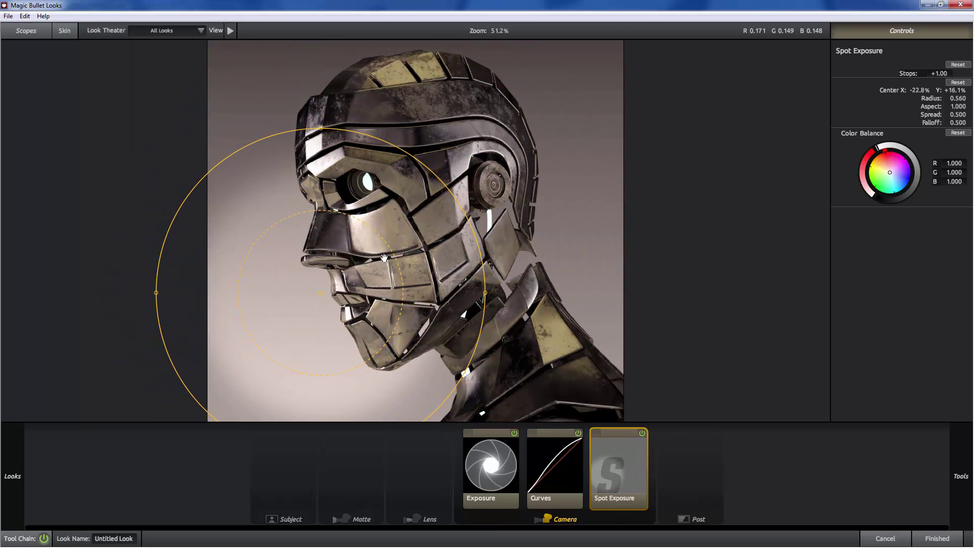
{"action": "left_click_drag", "start_coordinate": [403, 298], "coordinate": [324, 295]}
{"action": "left_click_drag", "start_coordinate": [440, 257], "coordinate": [429, 258]}
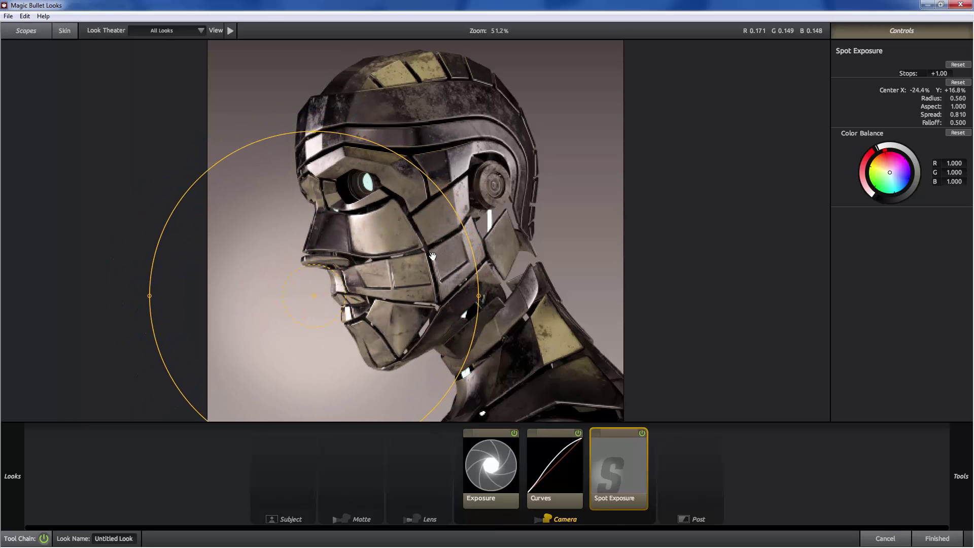
{"action": "left_click_drag", "start_coordinate": [932, 74], "coordinate": [933, 74]}
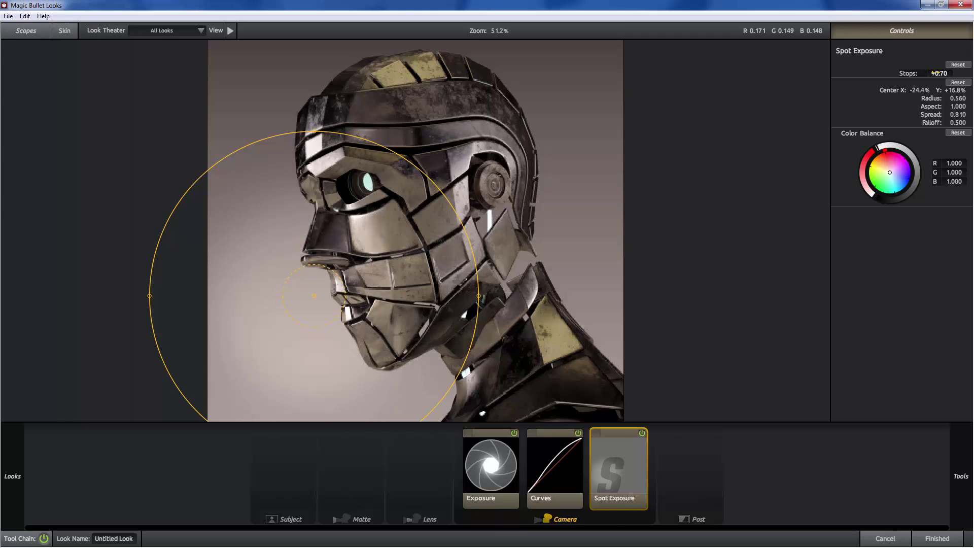
{"action": "left_click_drag", "start_coordinate": [444, 195], "coordinate": [483, 166]}
{"action": "left_click_drag", "start_coordinate": [348, 274], "coordinate": [312, 310]}
{"action": "left_click_drag", "start_coordinate": [474, 179], "coordinate": [446, 214]}
{"action": "left_click_drag", "start_coordinate": [467, 176], "coordinate": [500, 177]}
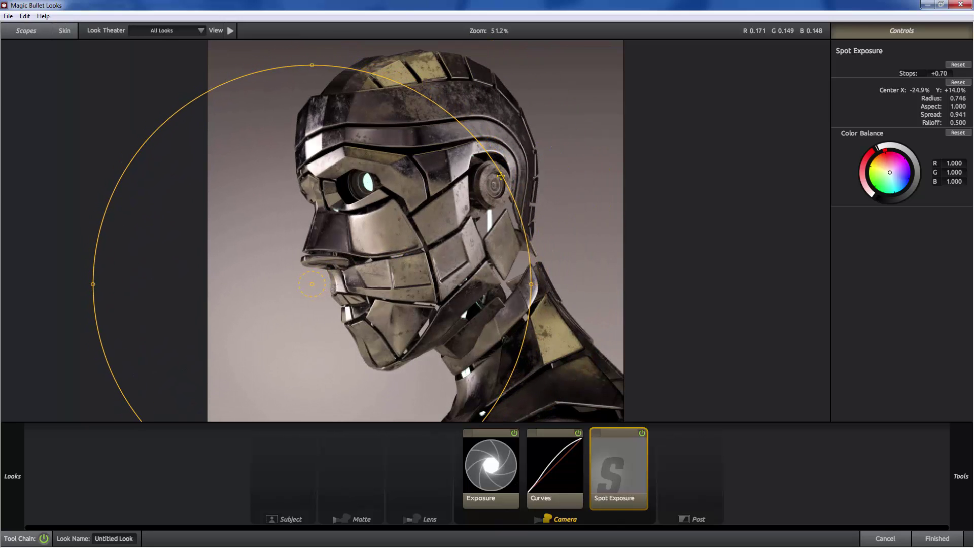
Step: Add a Vignette tool to the Lens stage with Center X -0.4%, Y -2.8%, Radius about 1.252 and Spread about 0.632
{"action": "mouse_move", "coordinate": [956, 463]}
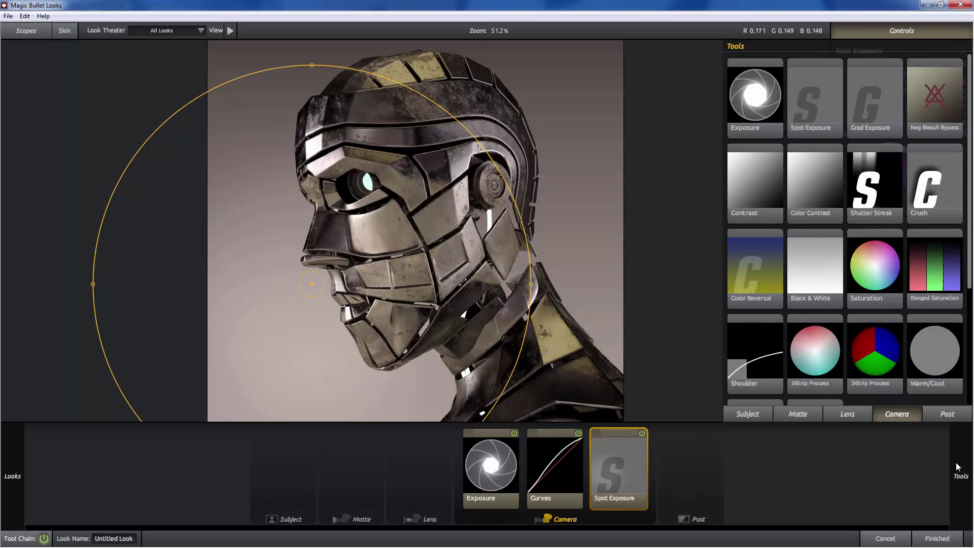
{"action": "left_click", "coordinate": [855, 415]}
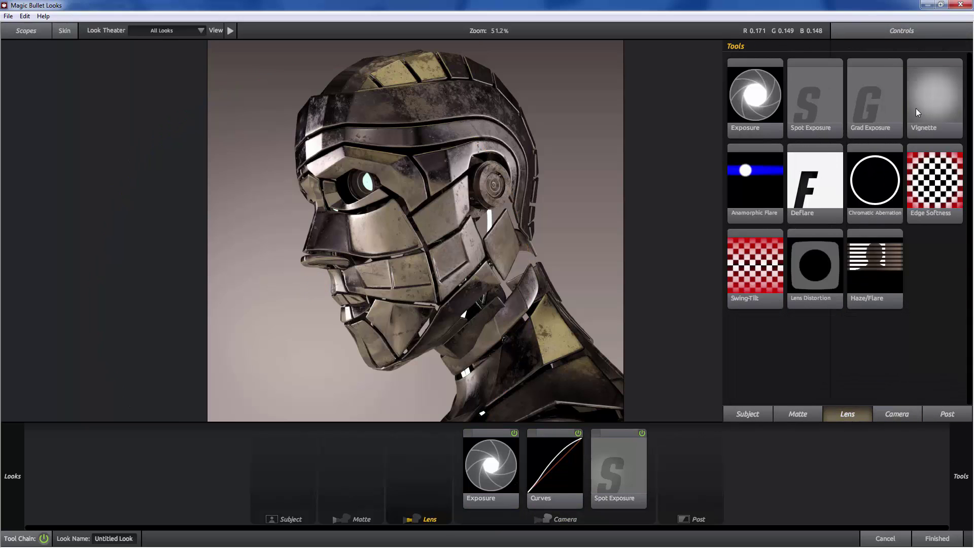
{"action": "left_click_drag", "start_coordinate": [915, 108], "coordinate": [419, 467]}
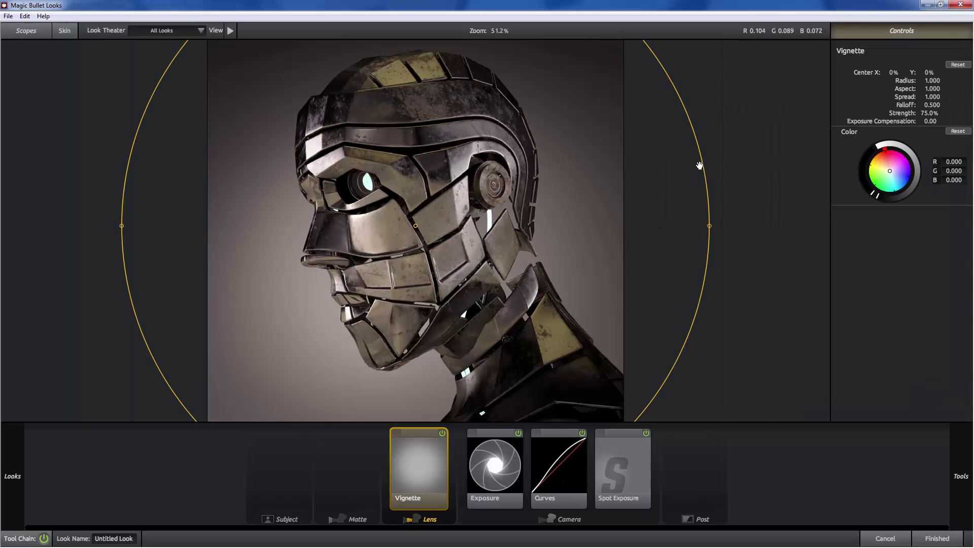
{"action": "mouse_move", "coordinate": [706, 160]}
{"action": "left_mouse_down"}
{"action": "mouse_move", "coordinate": [791, 152]}
{"action": "mouse_move", "coordinate": [750, 137]}
{"action": "mouse_move", "coordinate": [713, 142]}
{"action": "left_mouse_up"}
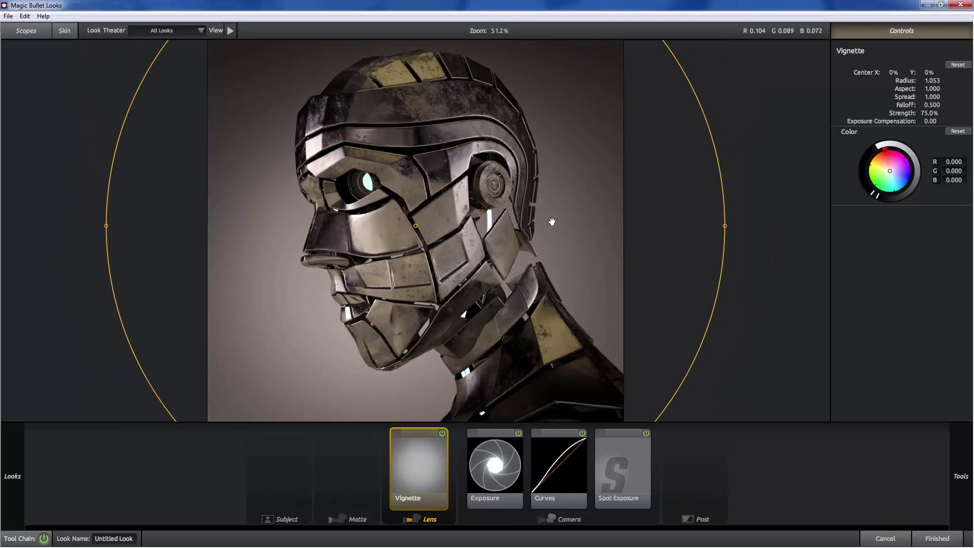
{"action": "mouse_move", "coordinate": [552, 219]}
{"action": "left_mouse_down"}
{"action": "mouse_move", "coordinate": [563, 168]}
{"action": "mouse_move", "coordinate": [538, 214]}
{"action": "mouse_move", "coordinate": [578, 233]}
{"action": "mouse_move", "coordinate": [532, 243]}
{"action": "mouse_move", "coordinate": [491, 228]}
{"action": "mouse_move", "coordinate": [650, 208]}
{"action": "mouse_move", "coordinate": [413, 212]}
{"action": "mouse_move", "coordinate": [674, 275]}
{"action": "mouse_move", "coordinate": [559, 227]}
{"action": "left_mouse_up"}
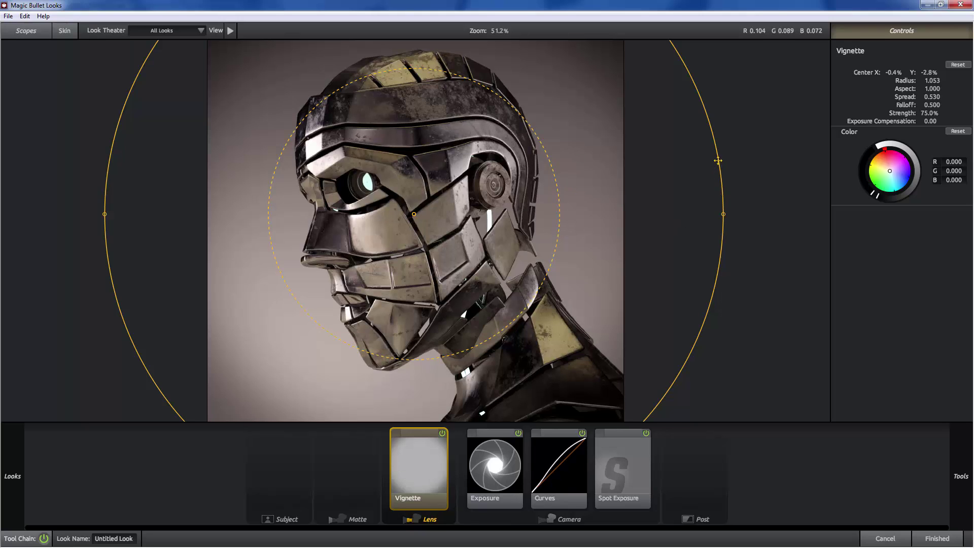
{"action": "left_click_drag", "start_coordinate": [719, 158], "coordinate": [782, 149]}
{"action": "left_click_drag", "start_coordinate": [566, 134], "coordinate": [534, 163]}
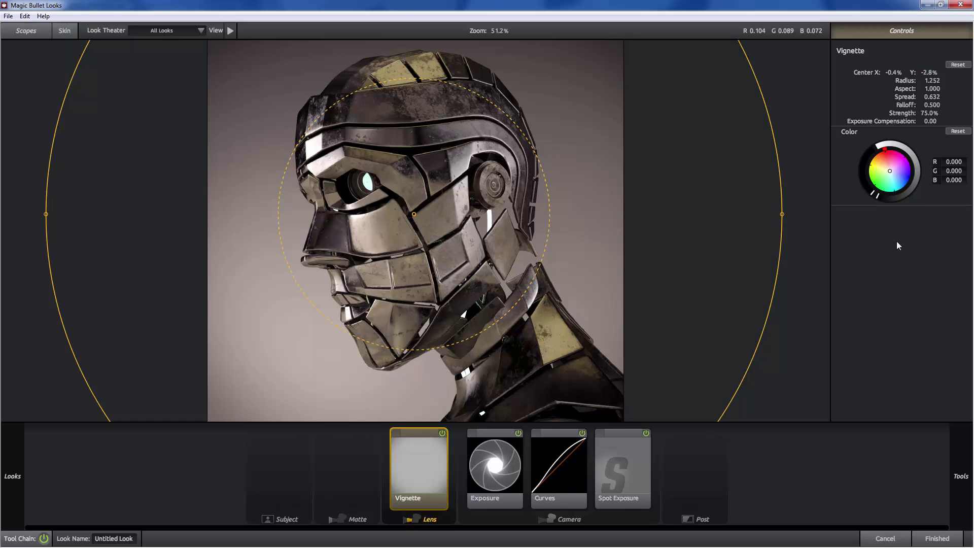
Step: Try different tints and brightness for the vignette on its color wheel
{"action": "left_click", "coordinate": [883, 177]}
{"action": "left_click", "coordinate": [903, 173]}
{"action": "left_click", "coordinate": [897, 174]}
{"action": "left_click_drag", "start_coordinate": [878, 190], "coordinate": [892, 200]}
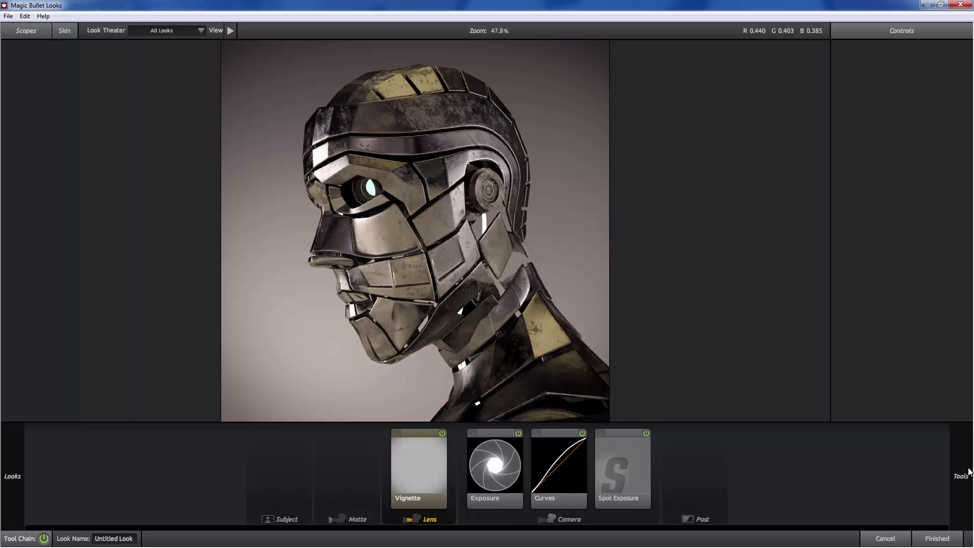
Step: Add a Swing-Tilt tool to the Lens stage and tilt its axis diagonally from above the head's rear to below the chin
{"action": "mouse_move", "coordinate": [969, 472]}
{"action": "left_click_drag", "start_coordinate": [754, 272], "coordinate": [451, 318]}
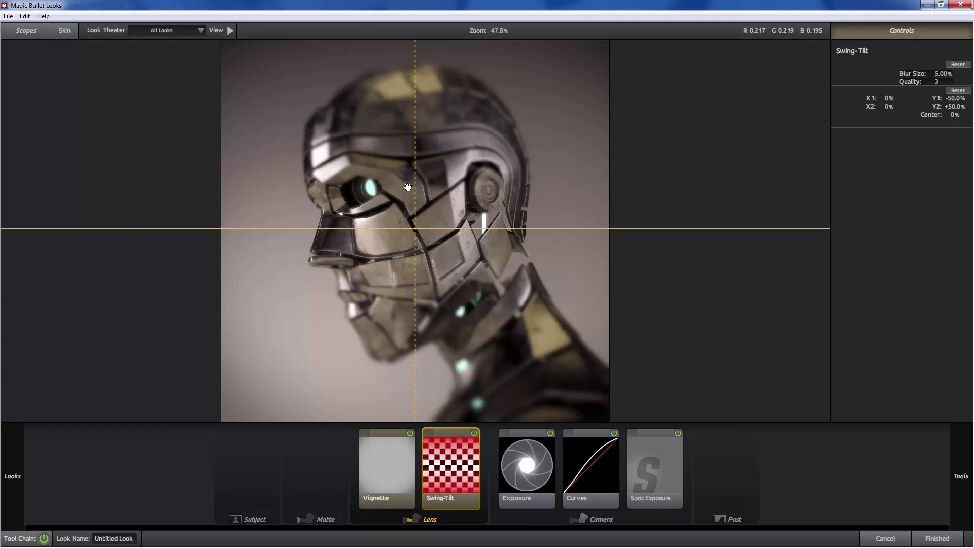
{"action": "left_click_drag", "start_coordinate": [415, 168], "coordinate": [415, 219]}
{"action": "left_click_drag", "start_coordinate": [416, 112], "coordinate": [526, 99]}
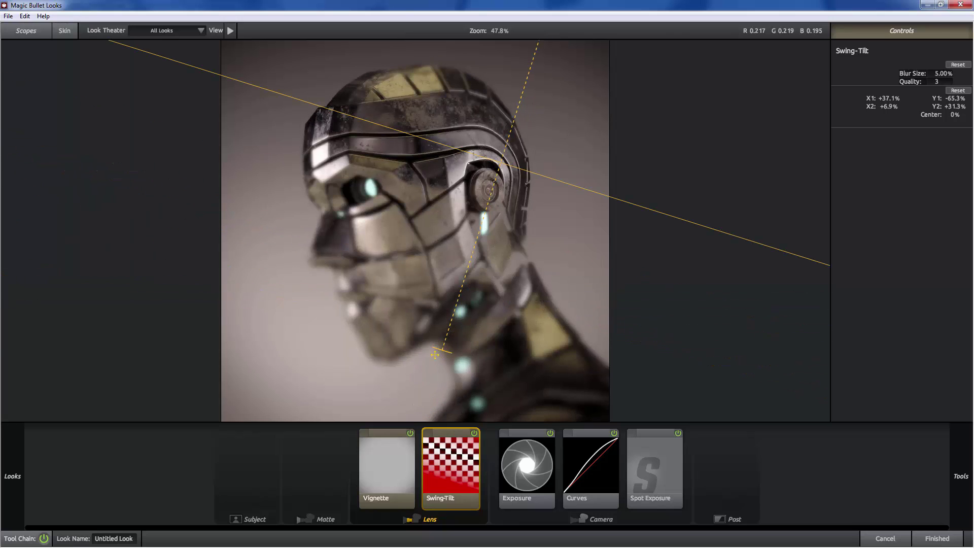
{"action": "left_click_drag", "start_coordinate": [435, 355], "coordinate": [297, 393]}
{"action": "left_click_drag", "start_coordinate": [454, 147], "coordinate": [432, 189]}
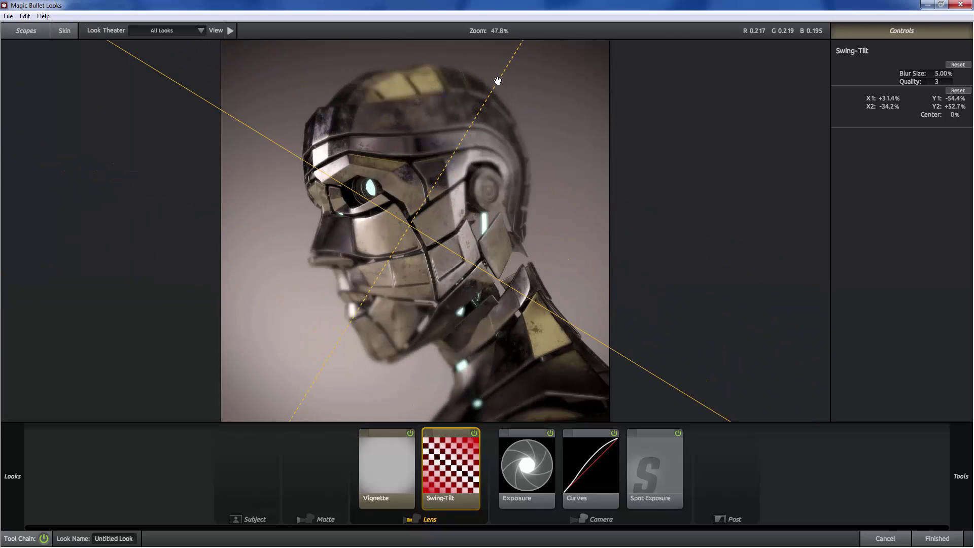
Step: Refine the Swing-Tilt axis to about X1 +34.5%, Y1 -42.7%, X2 -41.4%, Y2 +58.0%, with Center at -26.8%
{"action": "left_click_drag", "start_coordinate": [498, 82], "coordinate": [524, 107]}
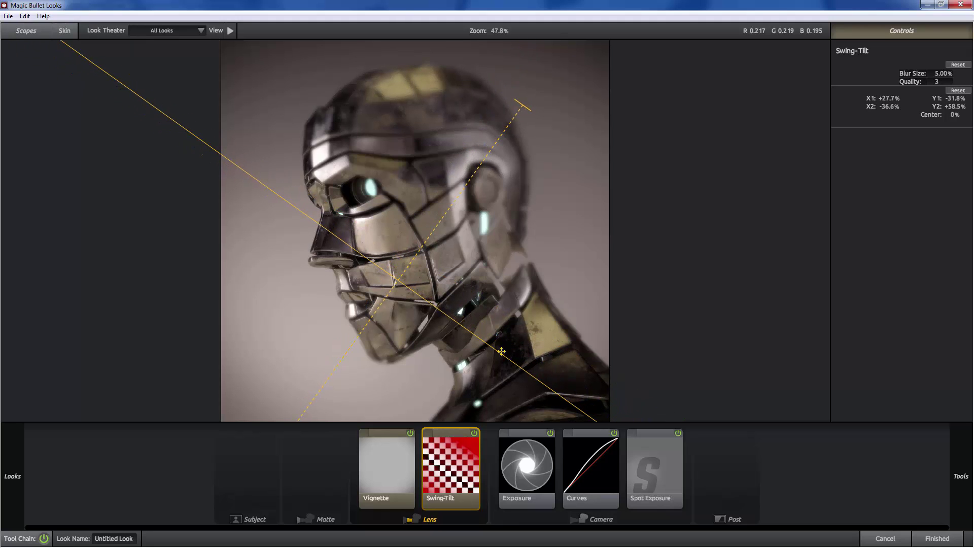
{"action": "left_click_drag", "start_coordinate": [502, 351], "coordinate": [573, 218]}
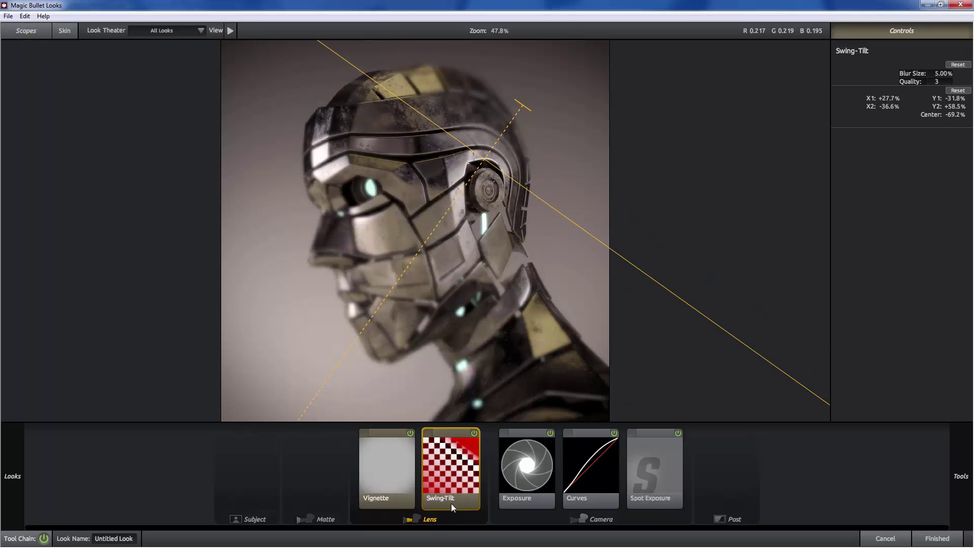
{"action": "left_click_drag", "start_coordinate": [515, 198], "coordinate": [540, 345]}
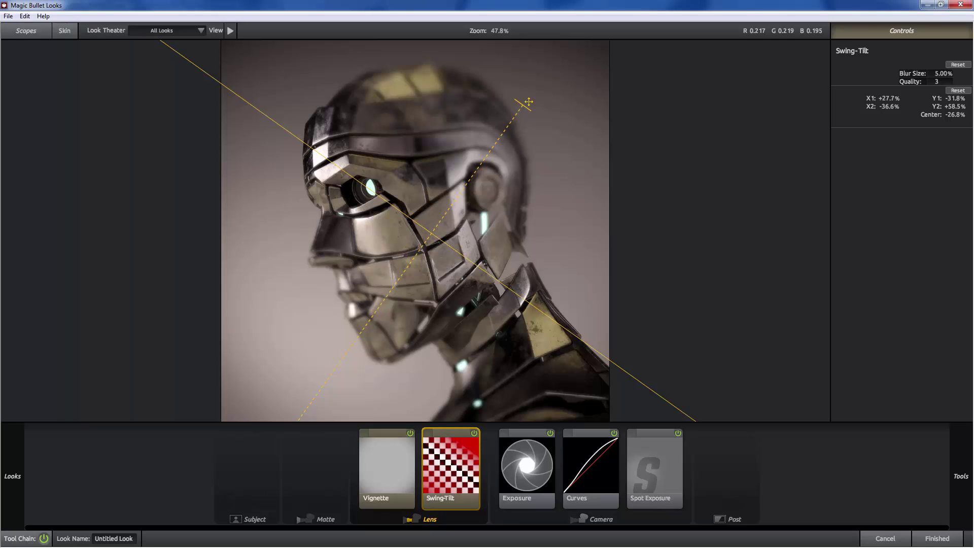
{"action": "left_click_drag", "start_coordinate": [528, 102], "coordinate": [538, 90]}
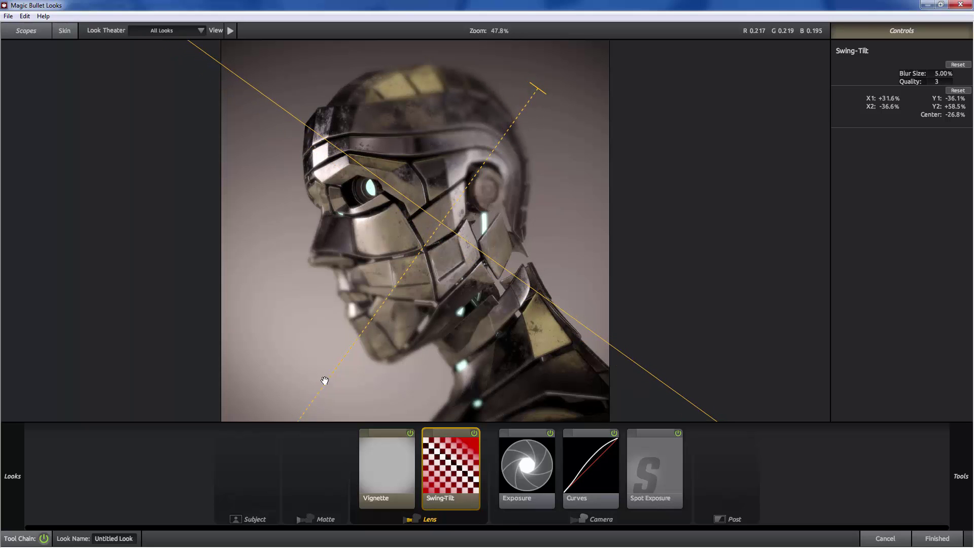
{"action": "left_click_drag", "start_coordinate": [325, 381], "coordinate": [378, 291]}
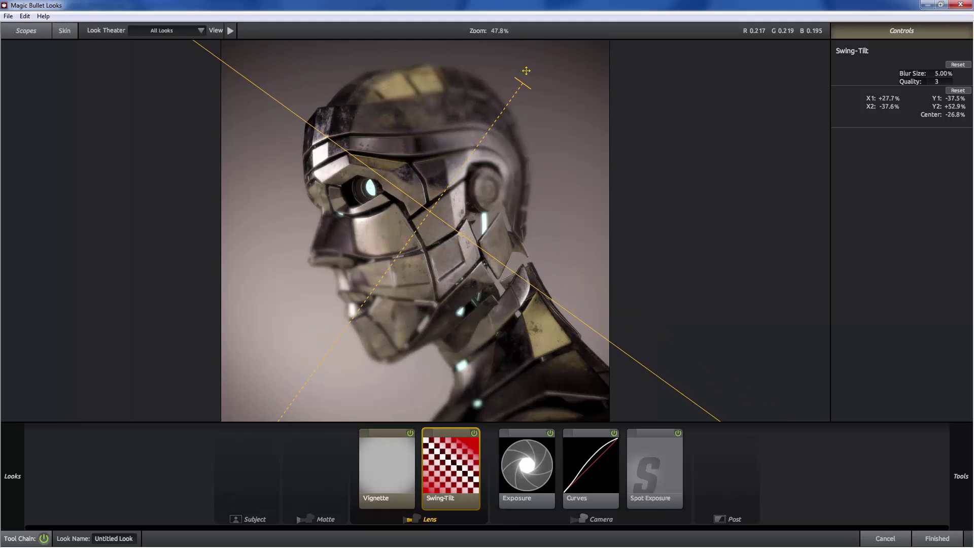
{"action": "left_click_drag", "start_coordinate": [526, 70], "coordinate": [551, 61]}
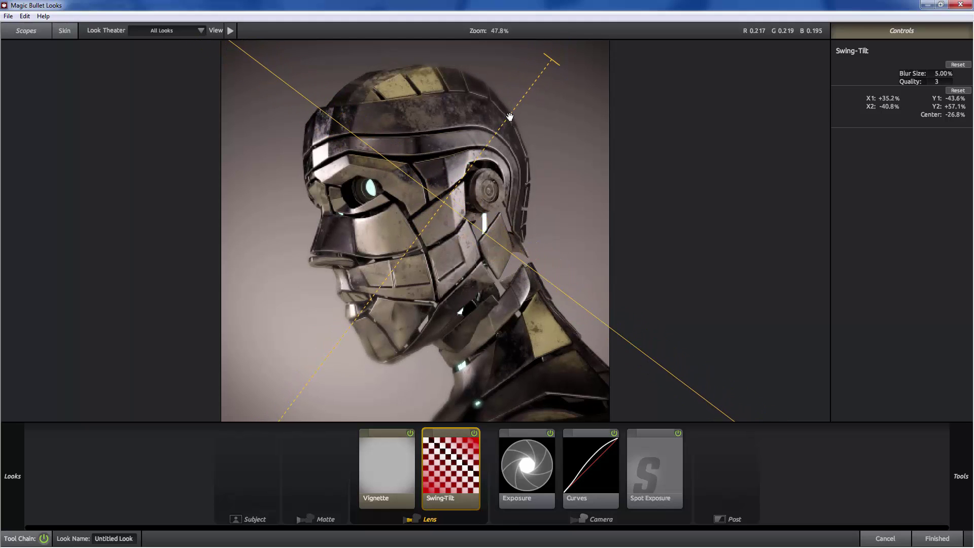
{"action": "left_click_drag", "start_coordinate": [510, 117], "coordinate": [513, 113]}
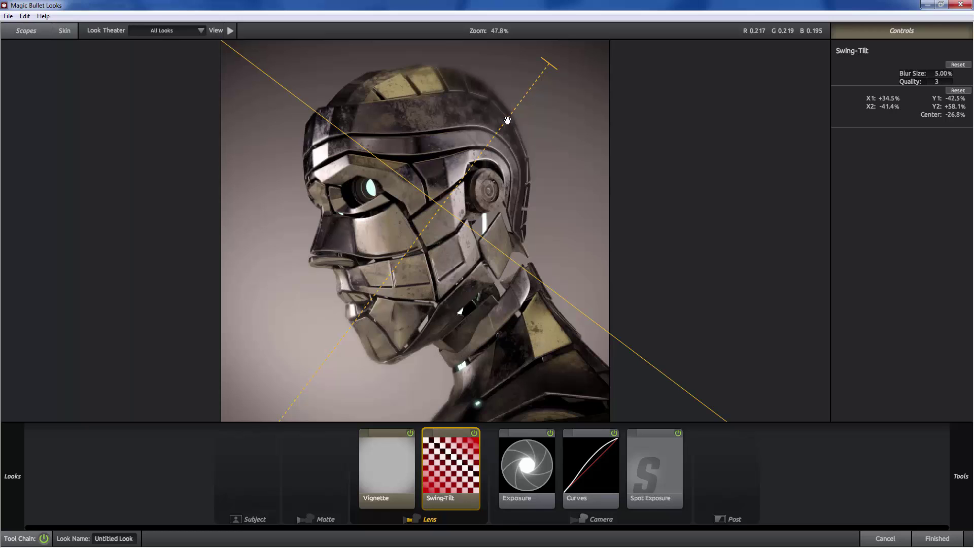
Step: Set the Swing-Tilt Blur Size to 1% and shift its focus line across the eye, with Center at about -13.9%
{"action": "left_click", "coordinate": [934, 73]}
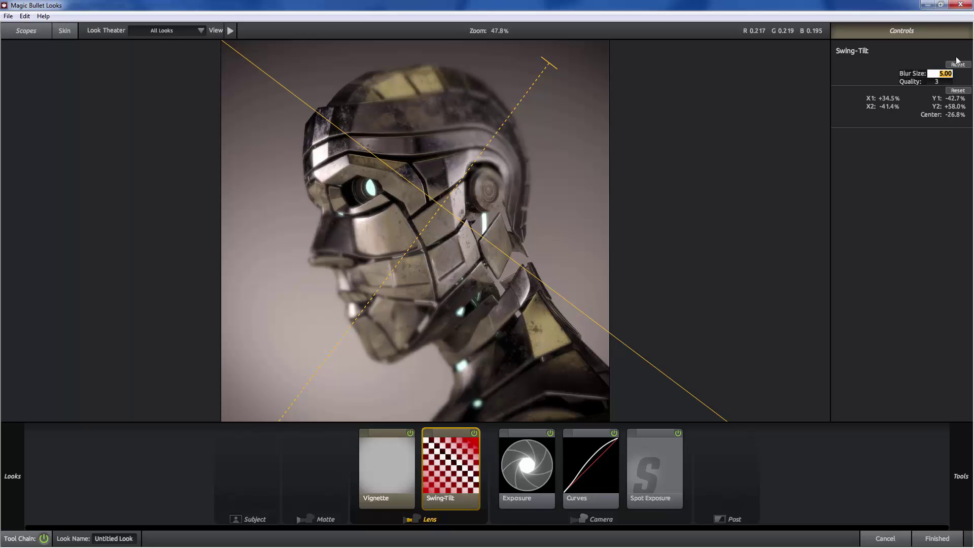
{"action": "type", "text": "1"}
{"action": "key", "text": "Return"}
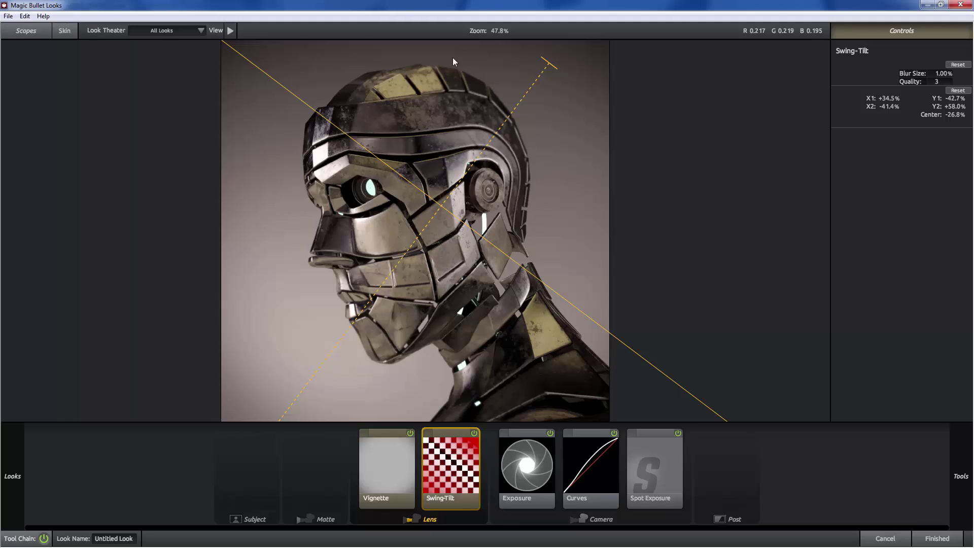
{"action": "left_click_drag", "start_coordinate": [399, 190], "coordinate": [350, 187]}
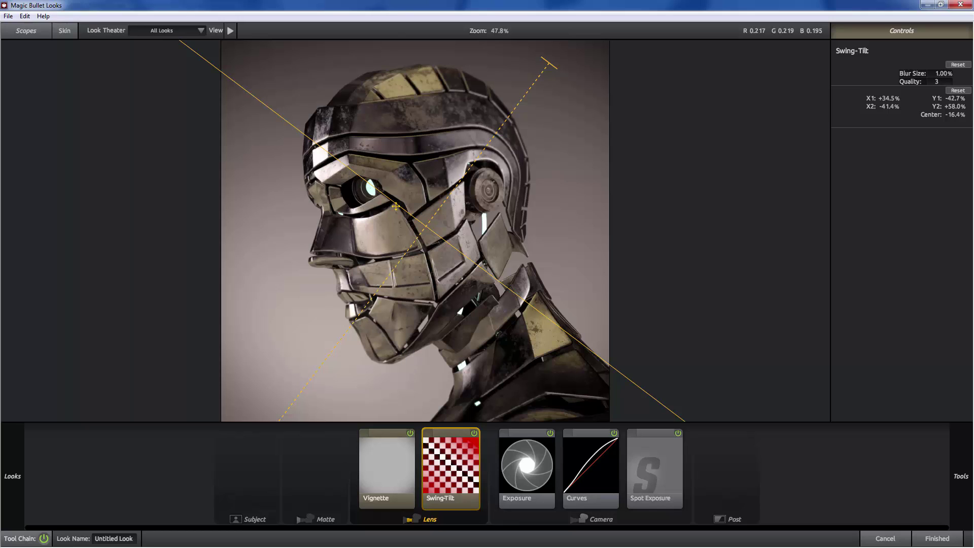
{"action": "left_click_drag", "start_coordinate": [396, 206], "coordinate": [402, 229]}
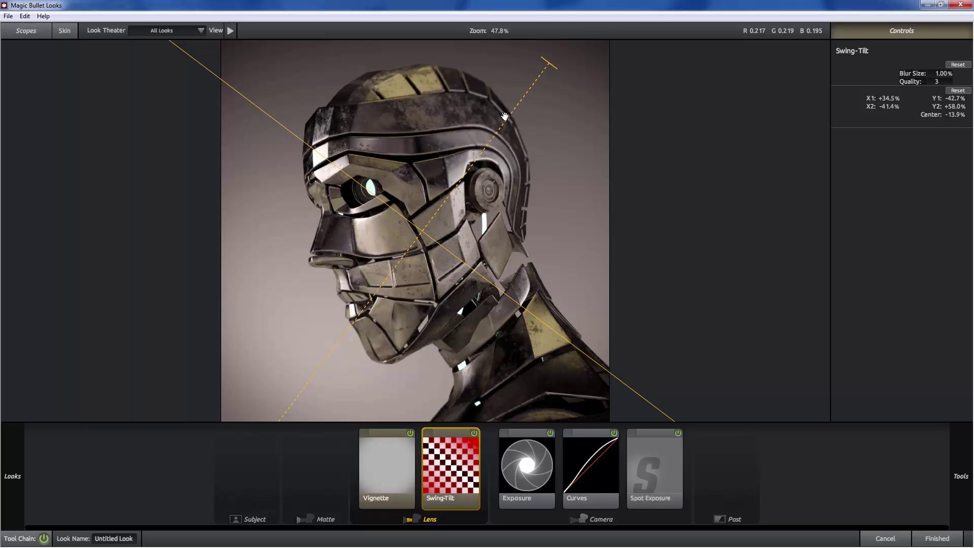
{"action": "left_click_drag", "start_coordinate": [509, 115], "coordinate": [505, 109]}
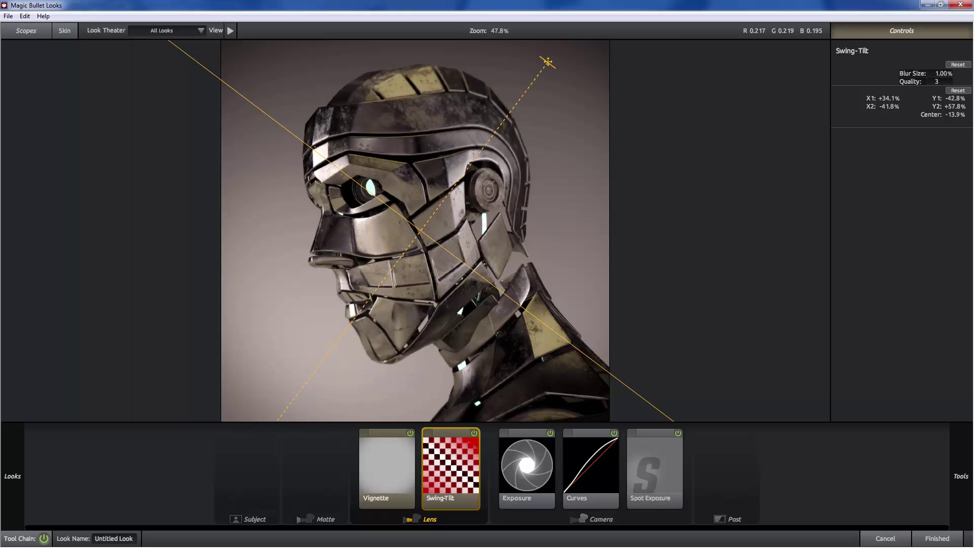
{"action": "left_click_drag", "start_coordinate": [547, 61], "coordinate": [551, 65]}
Step: Add a Haze/Flare tool to the Lens stage with Spillage 23% and Softness 70%, and compare the image with it off and on
{"action": "mouse_move", "coordinate": [948, 455]}
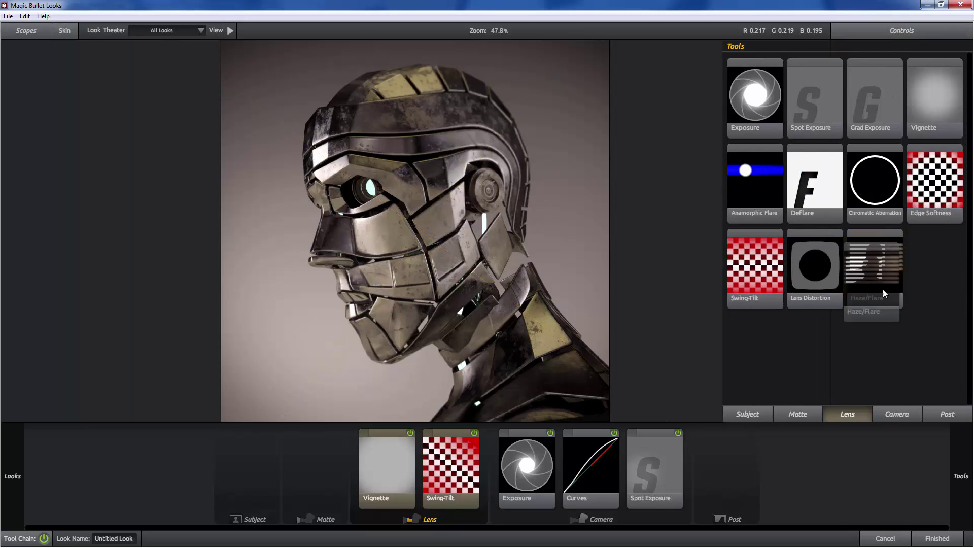
{"action": "left_click_drag", "start_coordinate": [882, 290], "coordinate": [578, 224]}
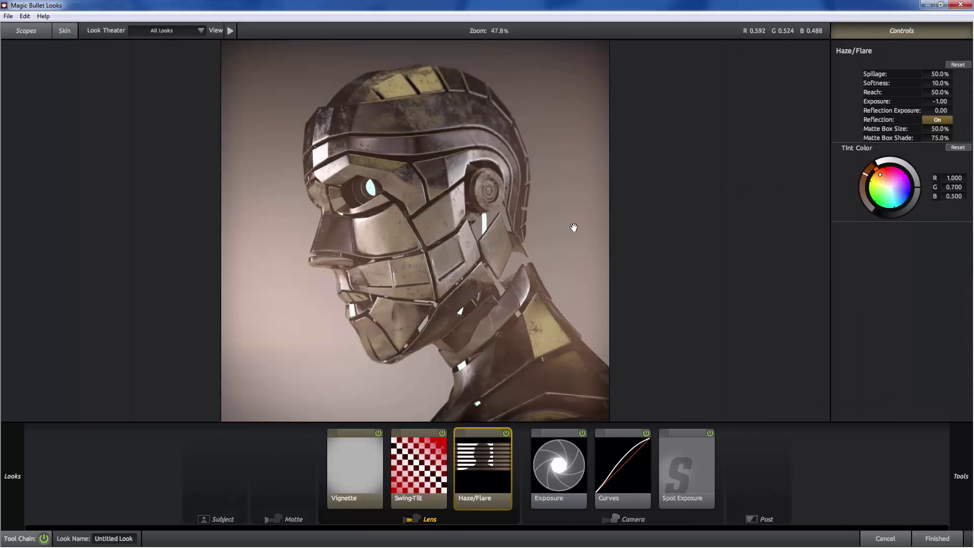
{"action": "left_click_drag", "start_coordinate": [939, 74], "coordinate": [966, 85]}
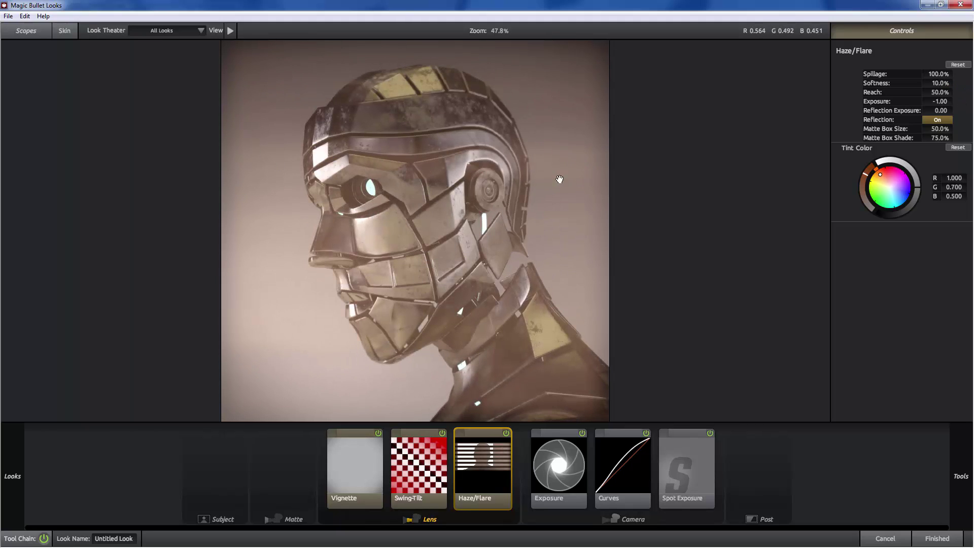
{"action": "left_click_drag", "start_coordinate": [936, 74], "coordinate": [853, 68]}
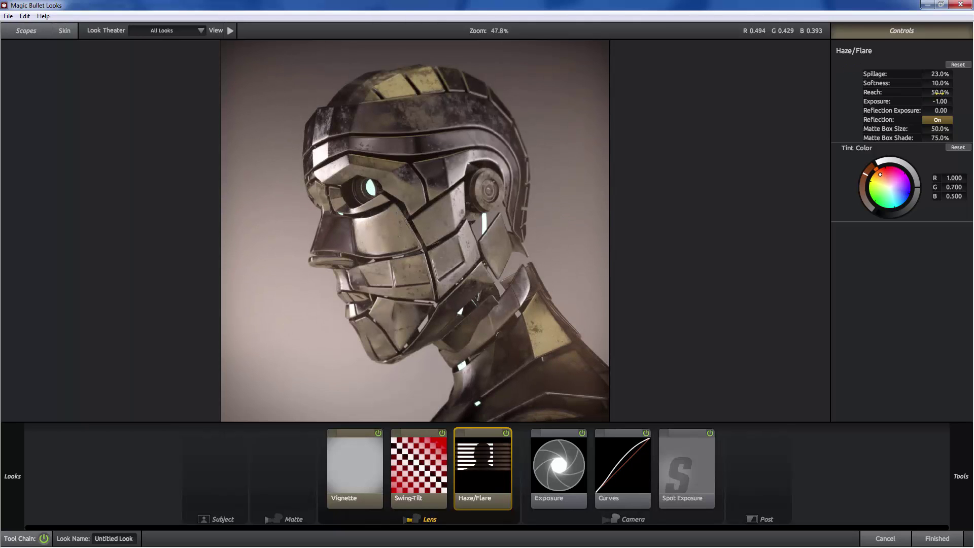
{"action": "left_click_drag", "start_coordinate": [938, 93], "coordinate": [906, 128]}
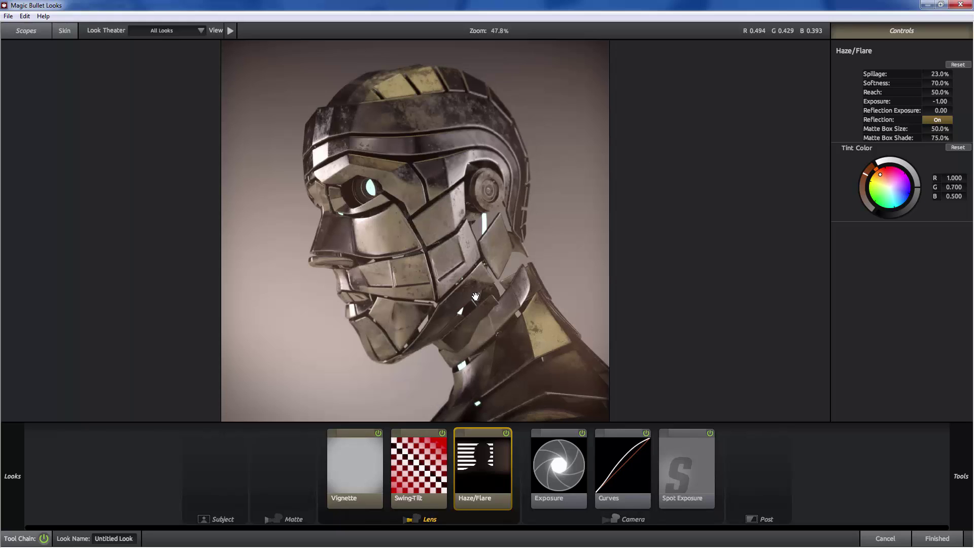
{"action": "left_click", "coordinate": [506, 433]}
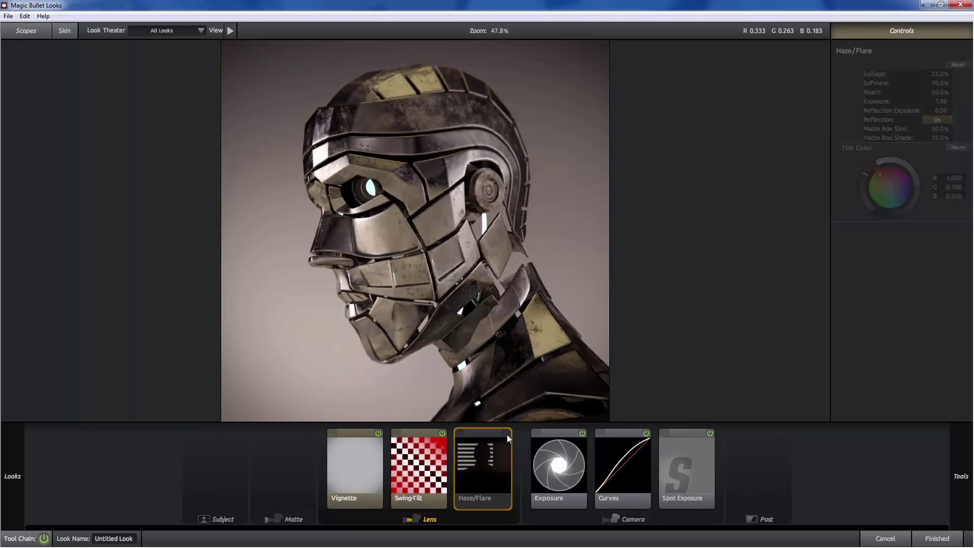
{"action": "left_click", "coordinate": [507, 434]}
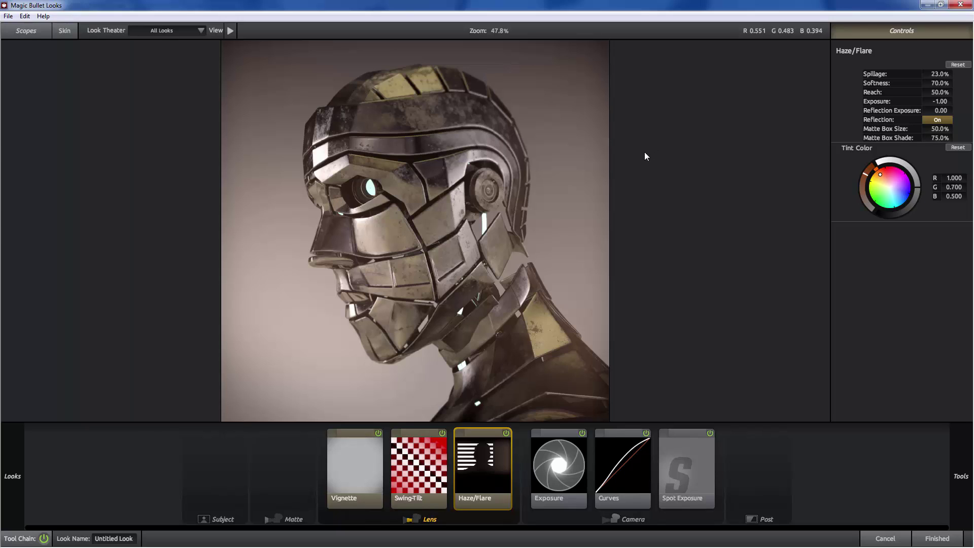
Step: Add a Diffusion tool to the Matte stage and set its Size to about 3.11%
{"action": "mouse_move", "coordinate": [958, 473]}
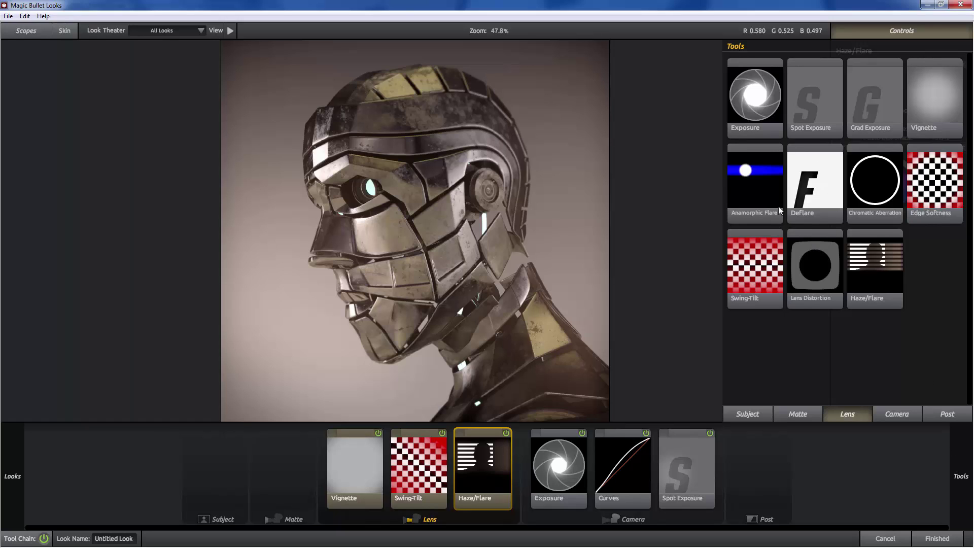
{"action": "left_click", "coordinate": [898, 412]}
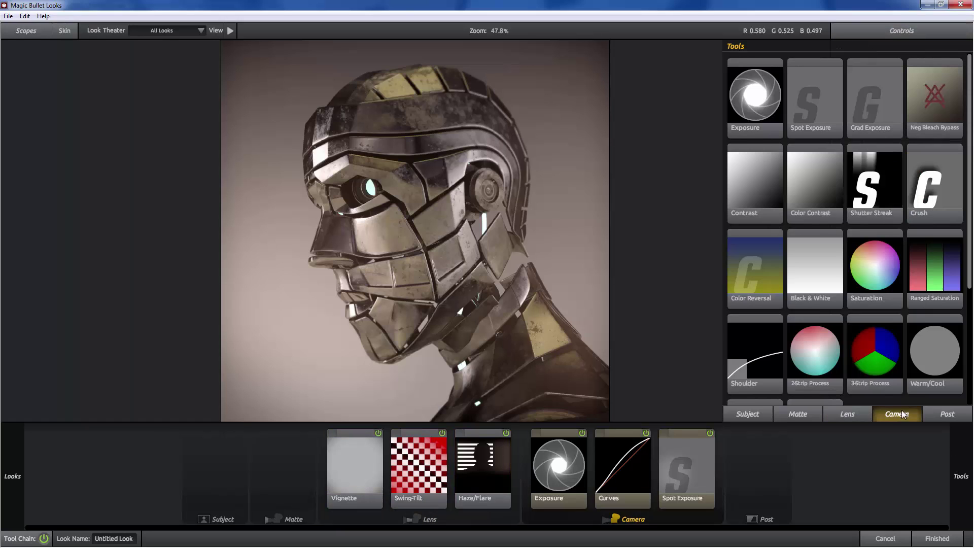
{"action": "left_click", "coordinate": [938, 415]}
{"action": "left_click", "coordinate": [760, 415]}
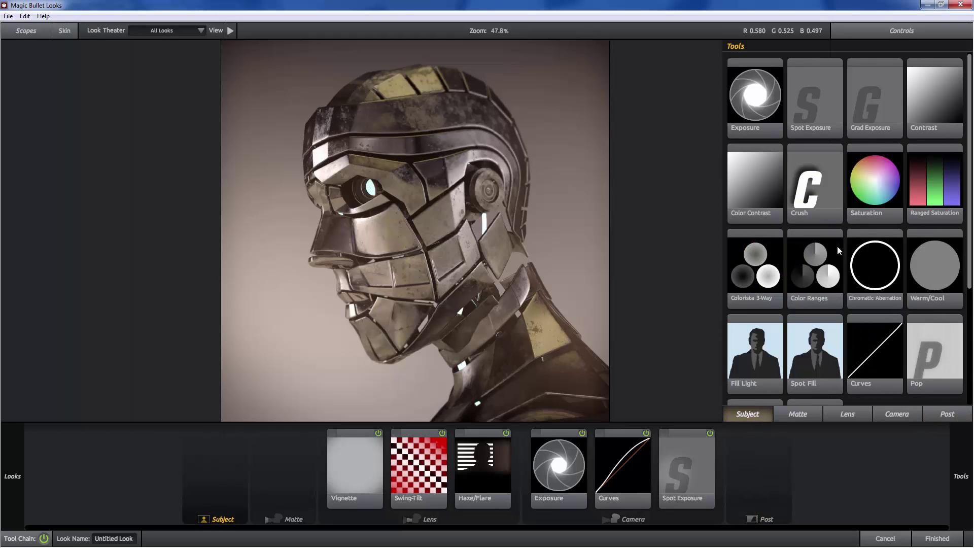
{"action": "left_click", "coordinate": [794, 416]}
{"action": "left_click_drag", "start_coordinate": [923, 125], "coordinate": [493, 267]}
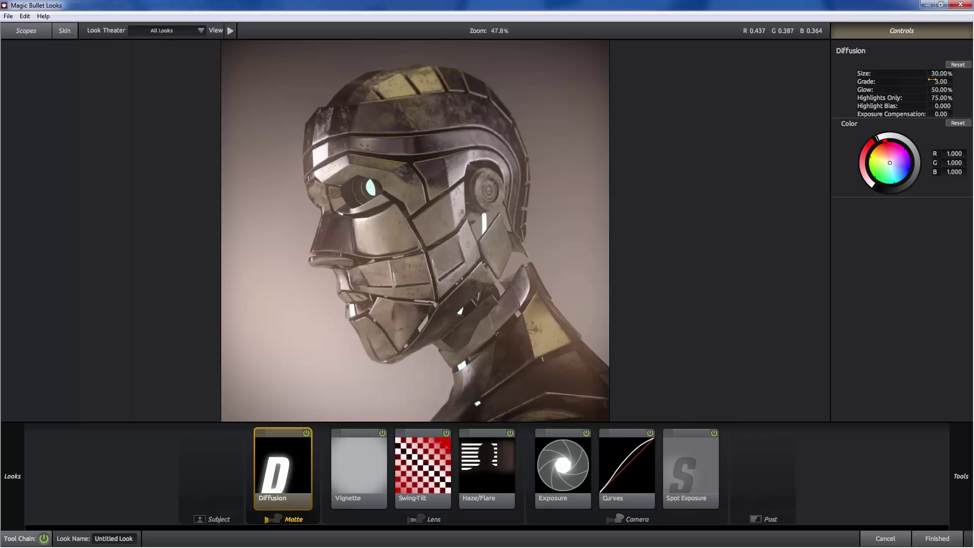
{"action": "left_click_drag", "start_coordinate": [940, 75], "coordinate": [906, 74]}
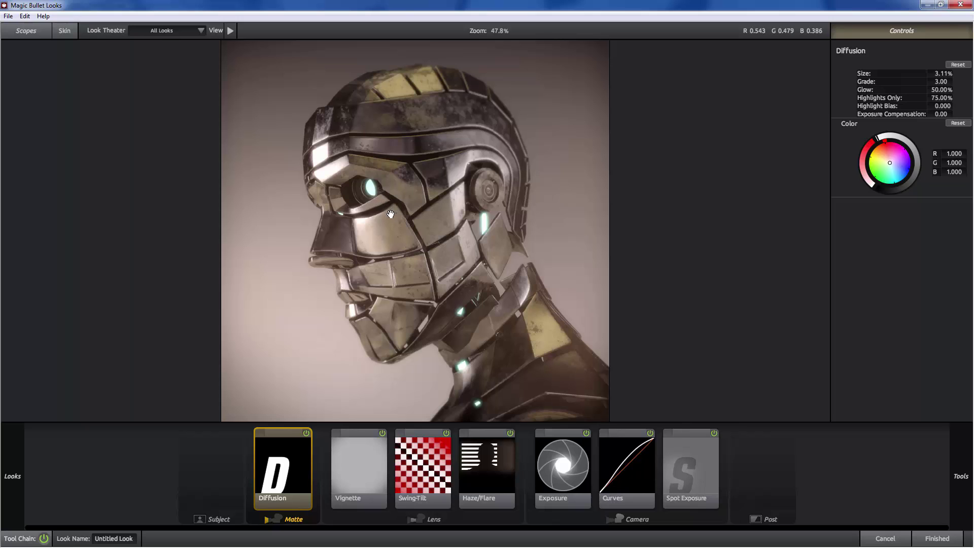
Step: Fine-tune the Diffusion glow around the eye and ear light to Size 4.40% and Grade 0.88
{"action": "scroll", "coordinate": [391, 193], "scroll_direction": "up", "scroll_amount": 3}
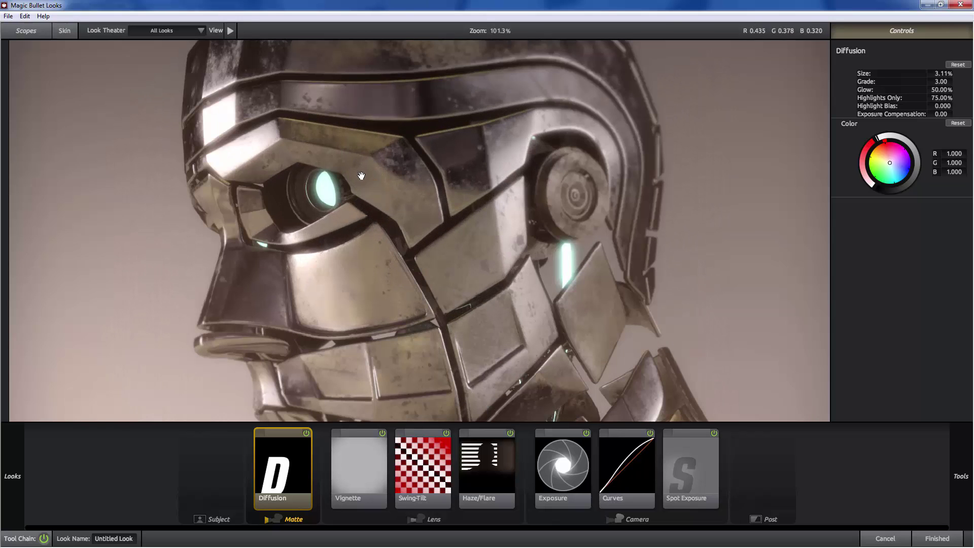
{"action": "scroll", "coordinate": [332, 173], "scroll_direction": "up", "scroll_amount": 1}
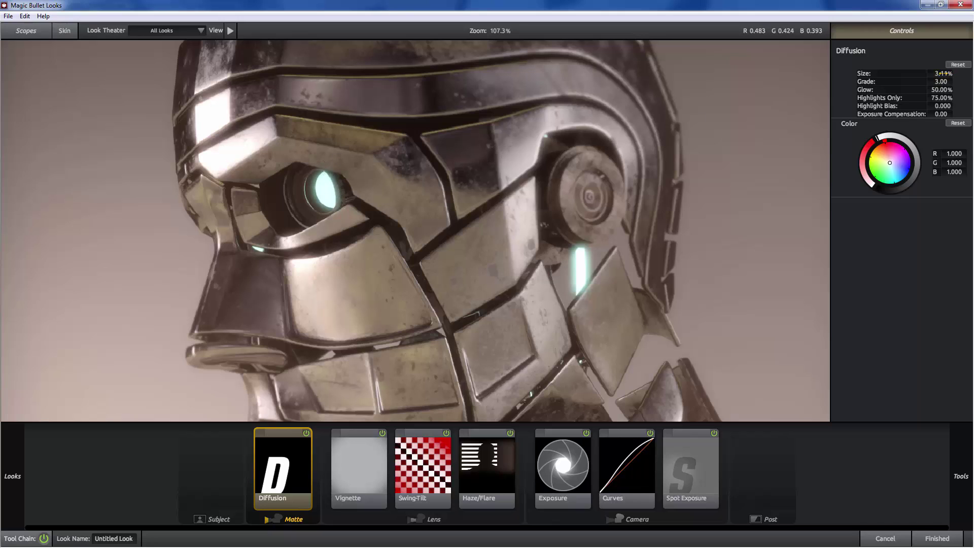
{"action": "left_click_drag", "start_coordinate": [942, 73], "coordinate": [953, 74]}
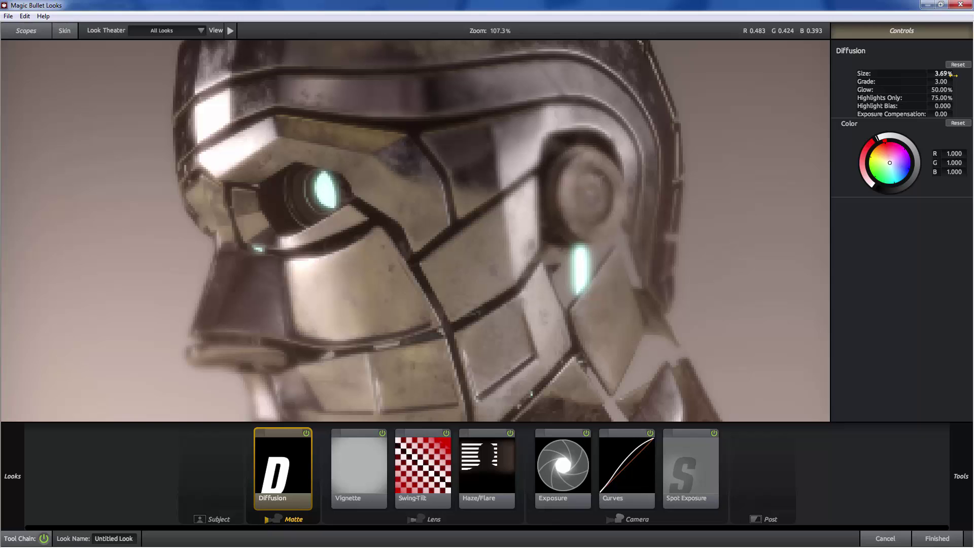
{"action": "left_click_drag", "start_coordinate": [941, 81], "coordinate": [863, 86]}
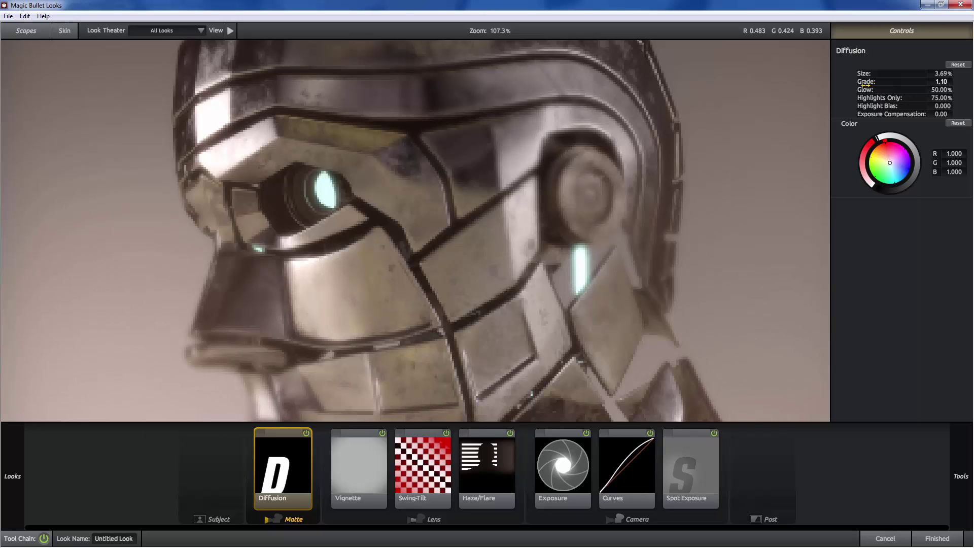
{"action": "left_click_drag", "start_coordinate": [939, 82], "coordinate": [970, 86]}
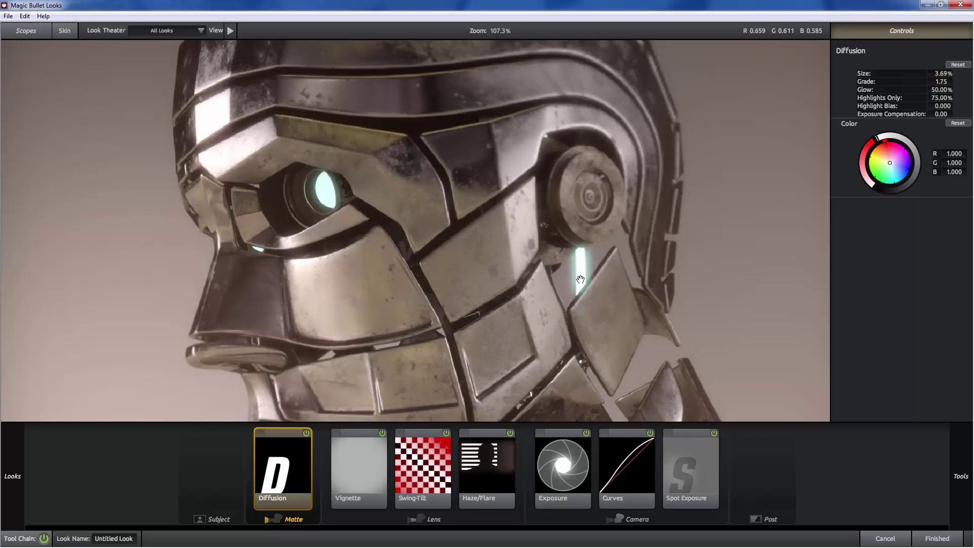
{"action": "left_click_drag", "start_coordinate": [937, 73], "coordinate": [927, 82]}
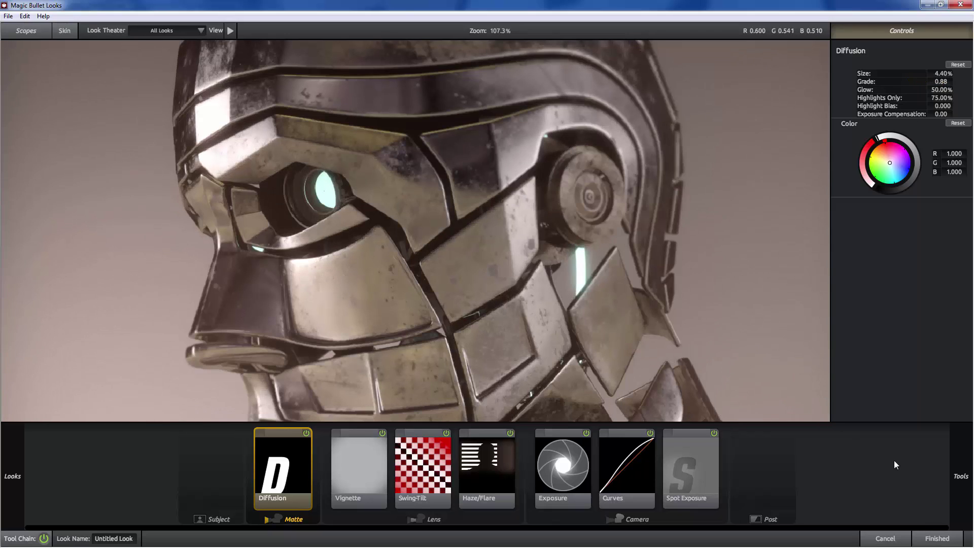
Step: Add a Star Filter tool after Diffusion in the Matte stage
{"action": "mouse_move", "coordinate": [960, 483]}
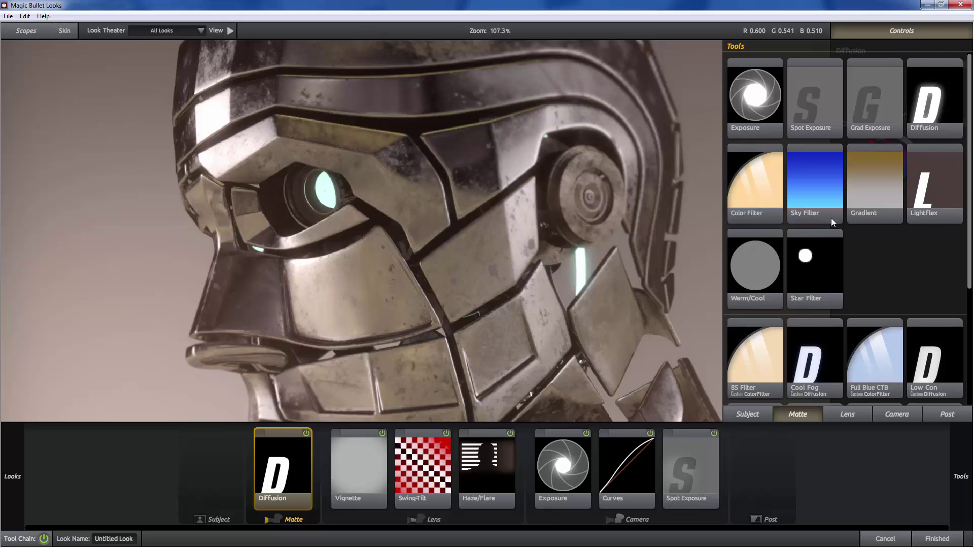
{"action": "double_click", "coordinate": [809, 269]}
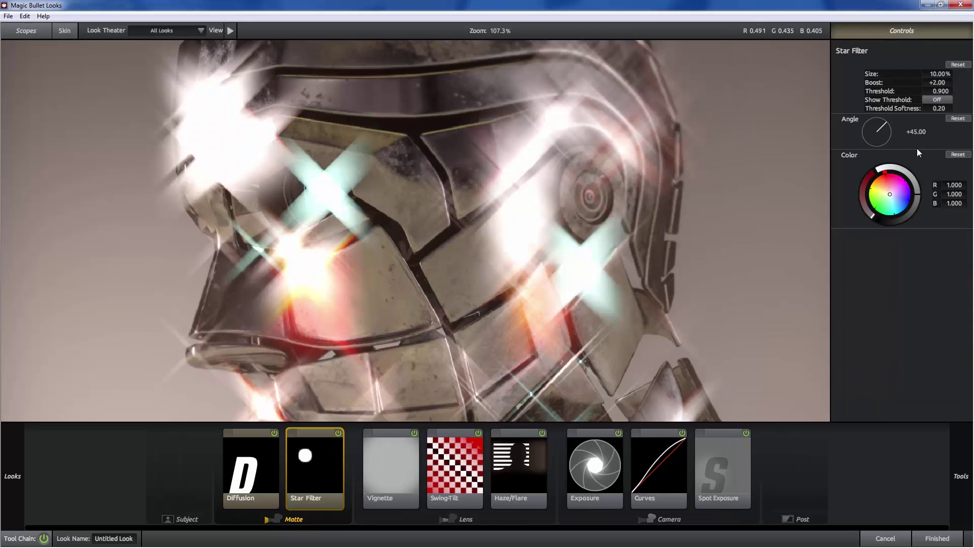
Step: Tune the Star Filter to Size 5.18%, Boost -2.30 and Threshold 1.940, limiting the star glints to the brightest lights
{"action": "mouse_move", "coordinate": [937, 75]}
{"action": "left_mouse_down"}
{"action": "mouse_move", "coordinate": [873, 77]}
{"action": "mouse_move", "coordinate": [961, 85]}
{"action": "mouse_move", "coordinate": [951, 84]}
{"action": "left_mouse_up"}
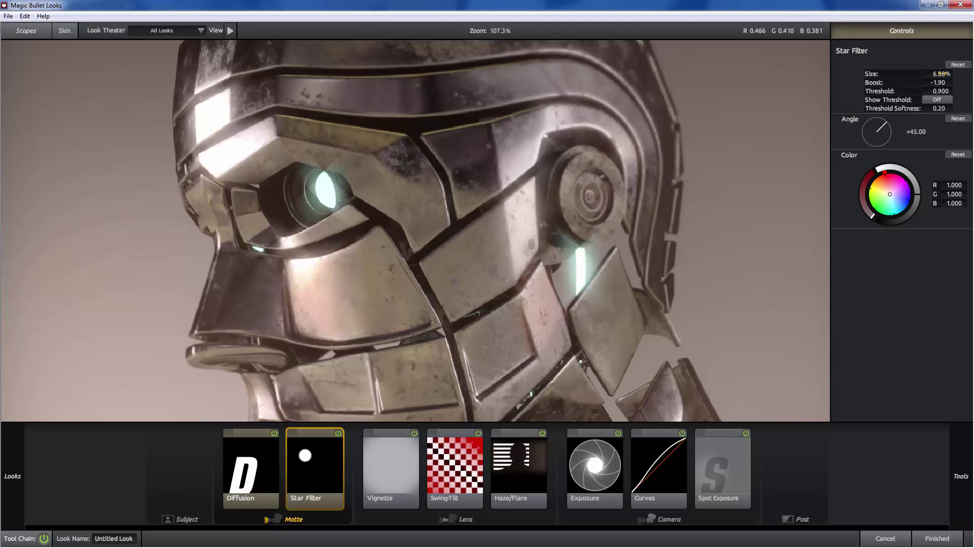
{"action": "left_click_drag", "start_coordinate": [941, 74], "coordinate": [902, 87]}
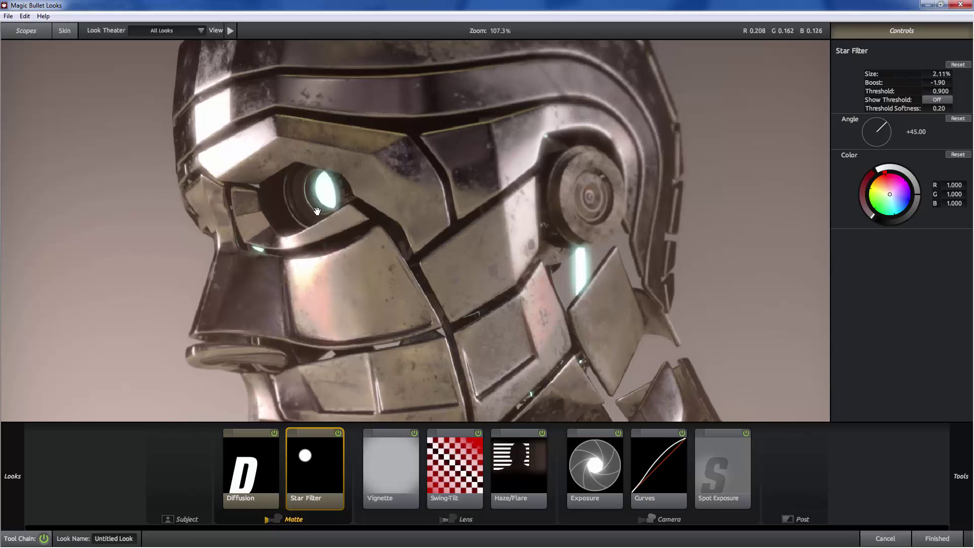
{"action": "left_click_drag", "start_coordinate": [931, 82], "coordinate": [943, 74]}
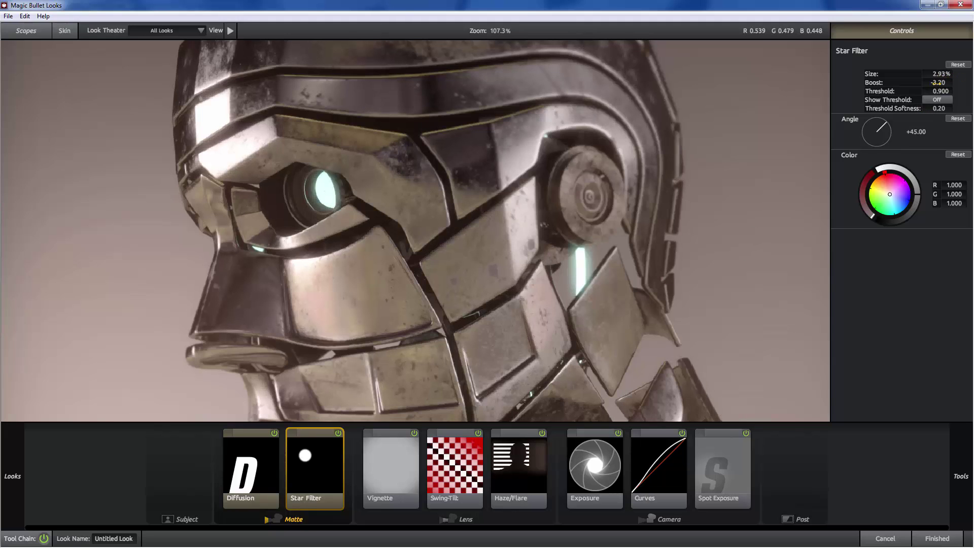
{"action": "mouse_move", "coordinate": [941, 75]}
{"action": "left_mouse_down"}
{"action": "mouse_move", "coordinate": [956, 76]}
{"action": "mouse_move", "coordinate": [947, 82]}
{"action": "left_mouse_up"}
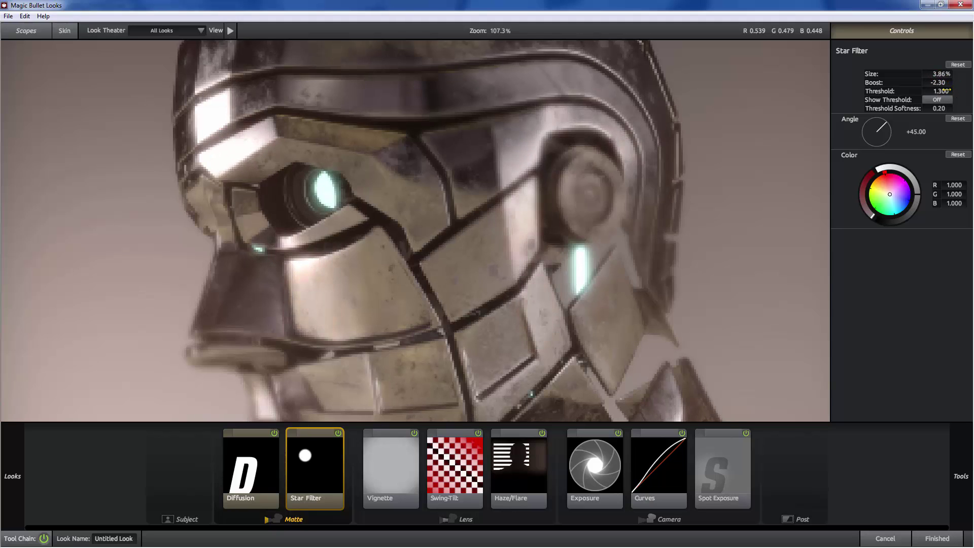
{"action": "left_click_drag", "start_coordinate": [936, 91], "coordinate": [961, 79]}
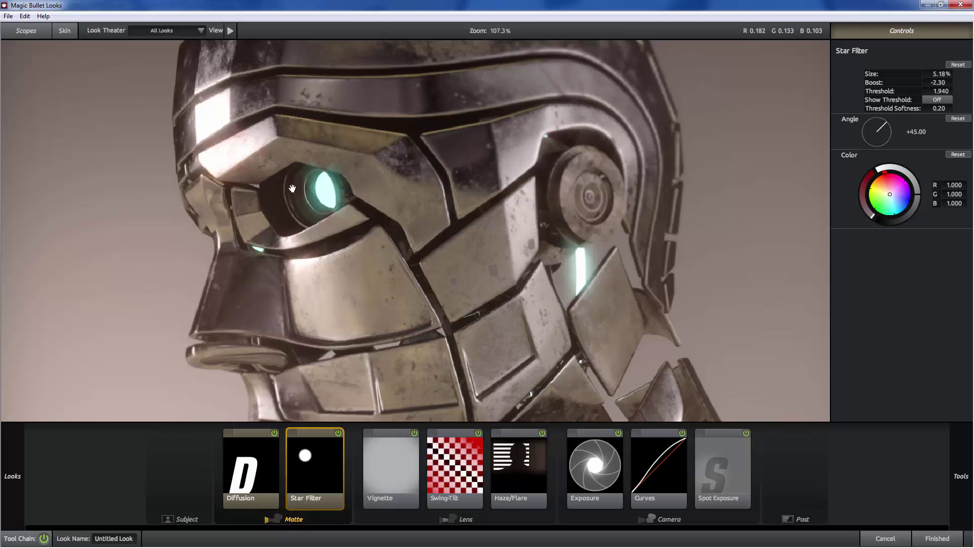
Step: Inspect the glints on the face and neck, and set the Star Filter Boost to -3.00 and Size to 4.92%
{"action": "left_click_drag", "start_coordinate": [595, 313], "coordinate": [591, 241]}
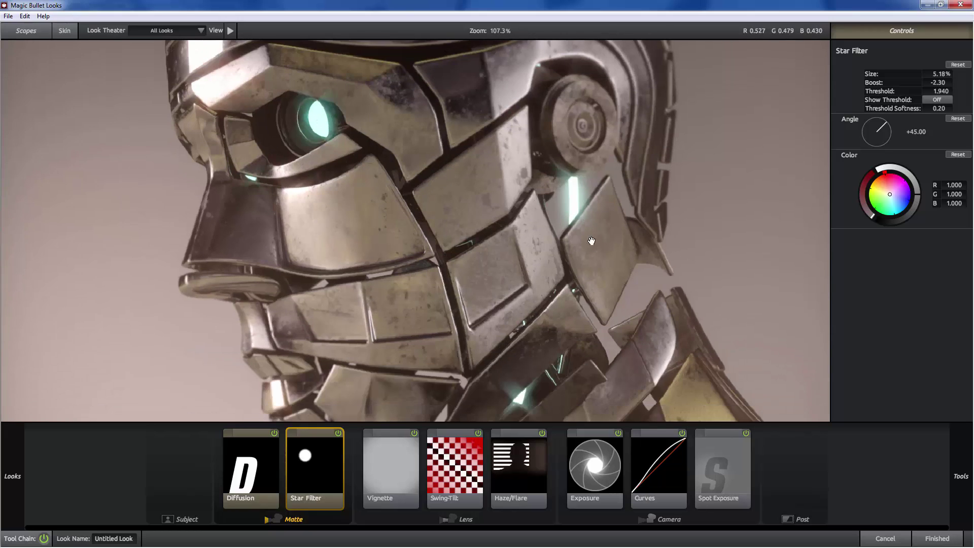
{"action": "mouse_move", "coordinate": [583, 278]}
{"action": "left_mouse_down"}
{"action": "mouse_move", "coordinate": [583, 213]}
{"action": "mouse_move", "coordinate": [586, 277]}
{"action": "left_mouse_up"}
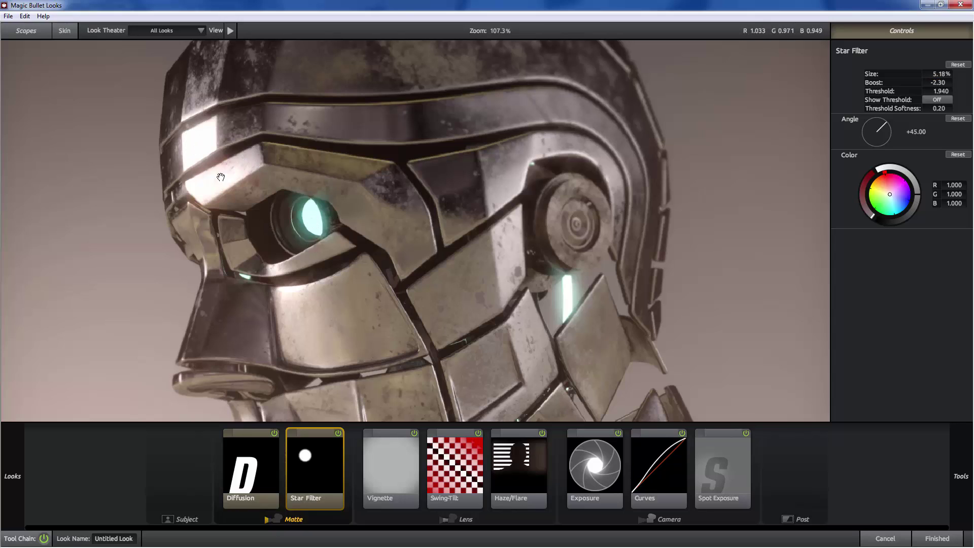
{"action": "left_click_drag", "start_coordinate": [429, 286], "coordinate": [526, 280]}
{"action": "left_click_drag", "start_coordinate": [375, 214], "coordinate": [400, 204]}
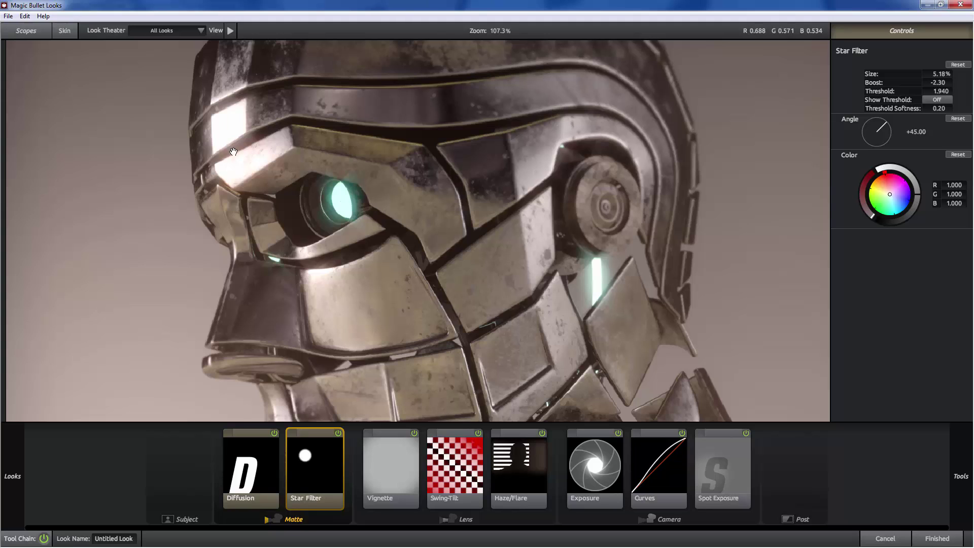
{"action": "left_click_drag", "start_coordinate": [244, 160], "coordinate": [532, 231]}
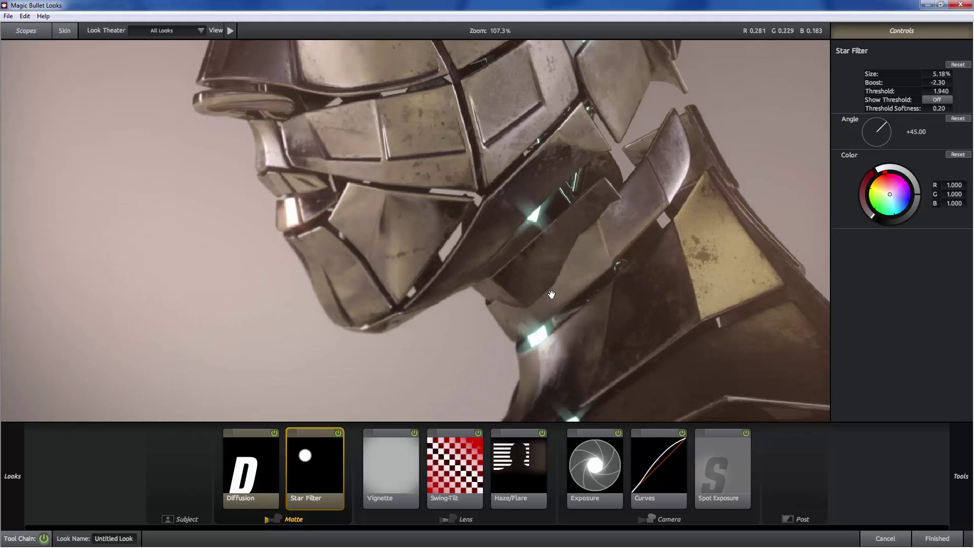
{"action": "left_click_drag", "start_coordinate": [551, 294], "coordinate": [542, 245]}
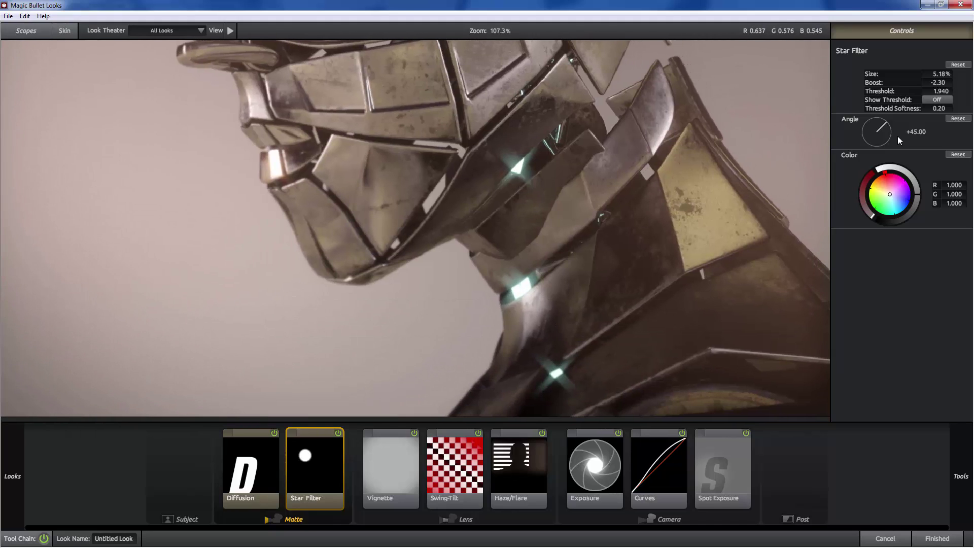
{"action": "left_click_drag", "start_coordinate": [936, 74], "coordinate": [938, 82]}
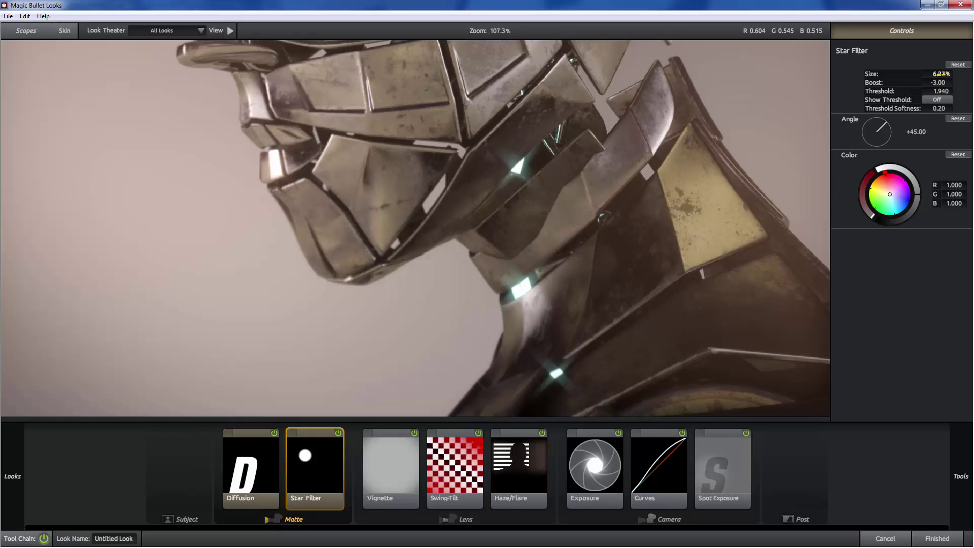
{"action": "left_click_drag", "start_coordinate": [940, 74], "coordinate": [928, 74]}
{"action": "left_click_drag", "start_coordinate": [497, 213], "coordinate": [622, 324]}
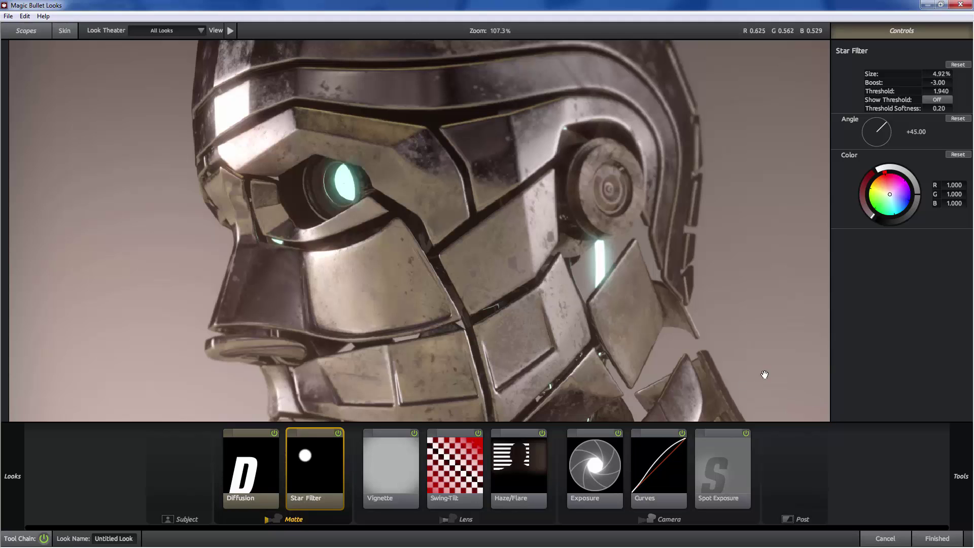
{"action": "scroll", "coordinate": [573, 311], "scroll_direction": "down", "scroll_amount": 3}
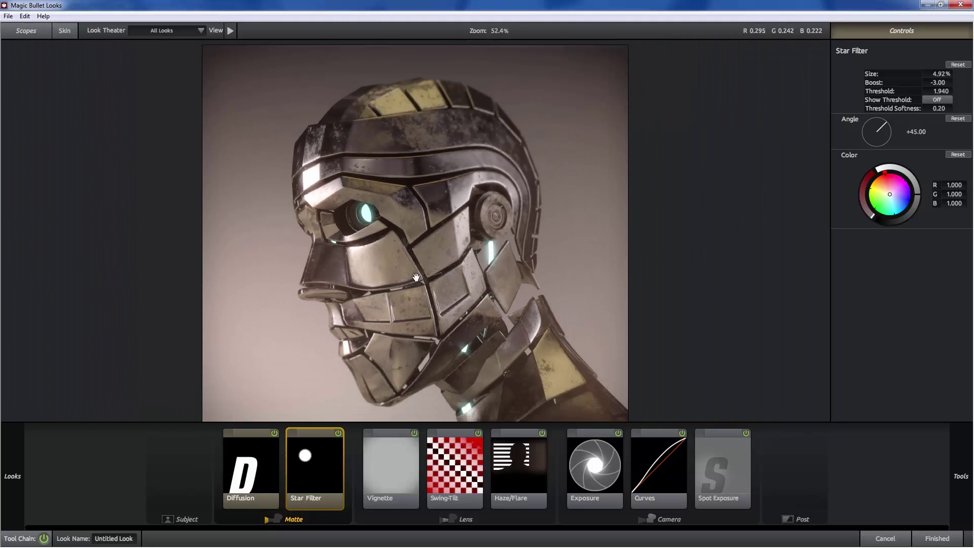
{"action": "left_click_drag", "start_coordinate": [436, 305], "coordinate": [456, 277]}
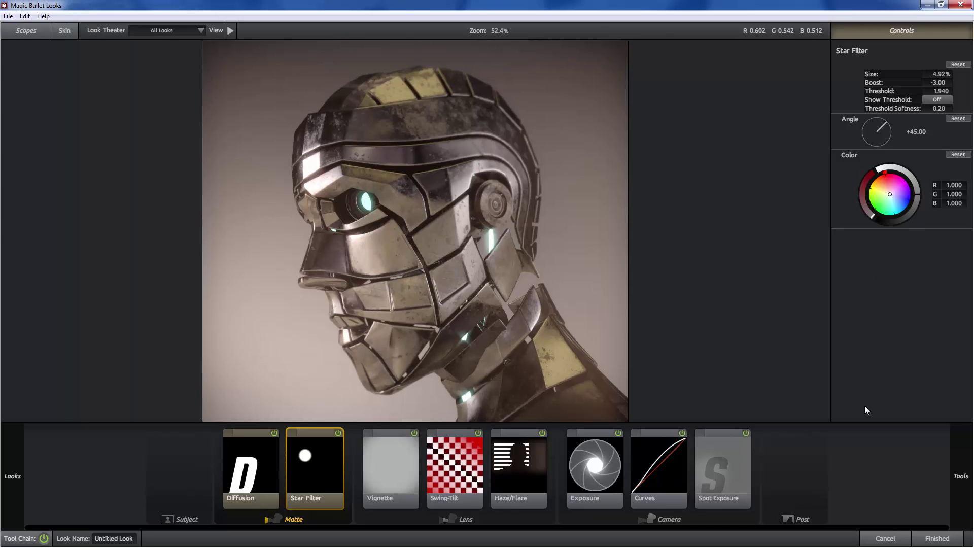
Step: Add a Colorista 3-Way tool to the Post stage
{"action": "mouse_move", "coordinate": [956, 470]}
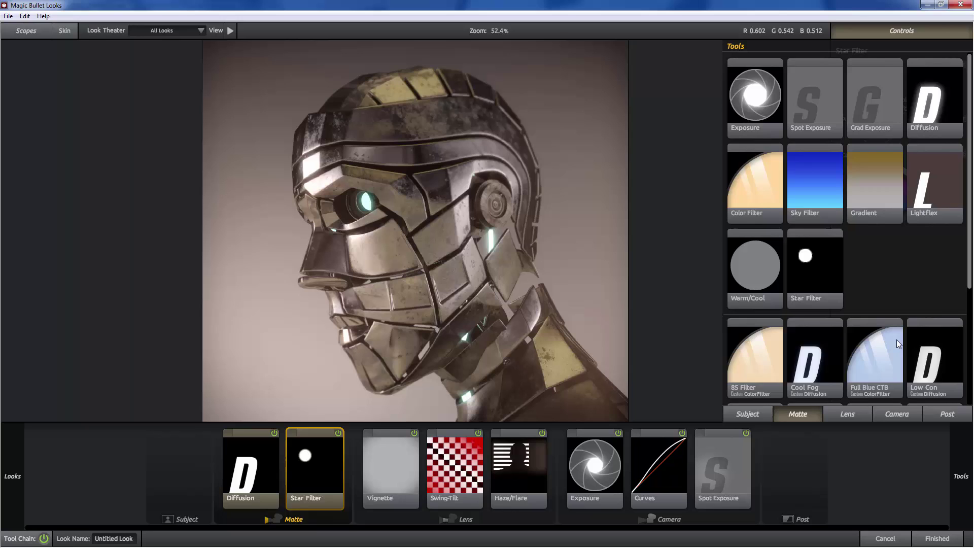
{"action": "left_click", "coordinate": [933, 413]}
{"action": "left_click_drag", "start_coordinate": [874, 274], "coordinate": [794, 469]}
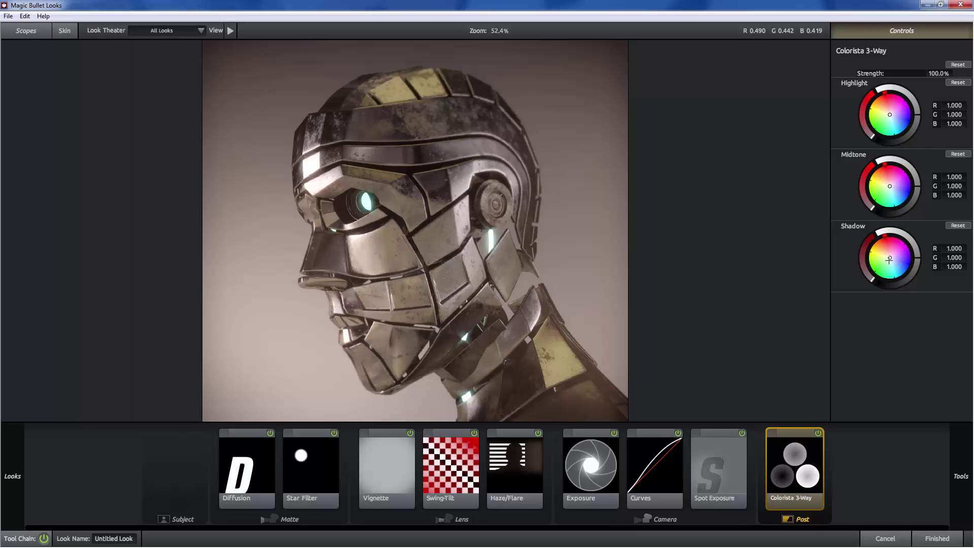
Step: Tint the Colorista shadows blue (R 0.896, G 0.949), highlights warm (R 1.027, G 1.008, B 0.965) and midtones slightly purple (G 0.991, B 1.007)
{"action": "left_click", "coordinate": [895, 264]}
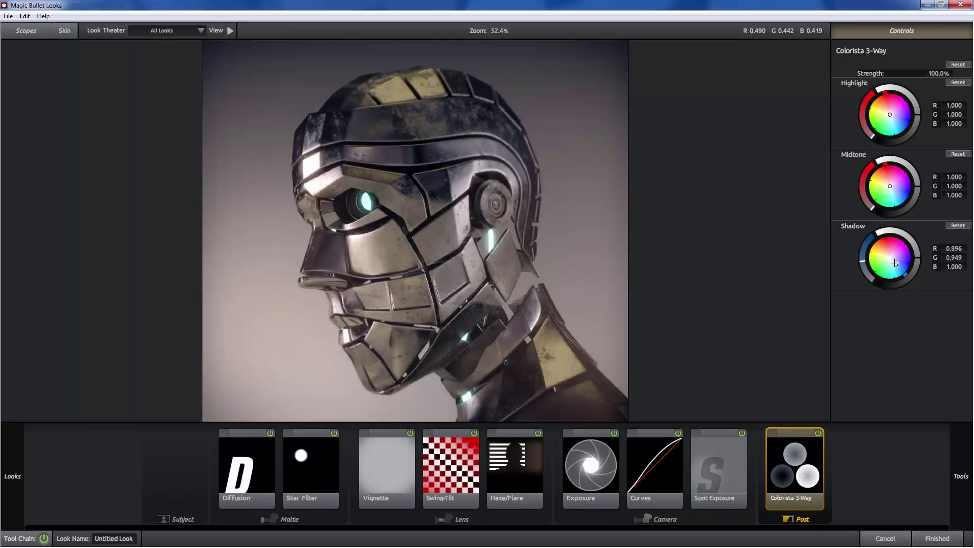
{"action": "left_click", "coordinate": [887, 112]}
{"action": "left_click_drag", "start_coordinate": [885, 112], "coordinate": [885, 109]}
{"action": "left_click_drag", "start_coordinate": [889, 186], "coordinate": [893, 184]}
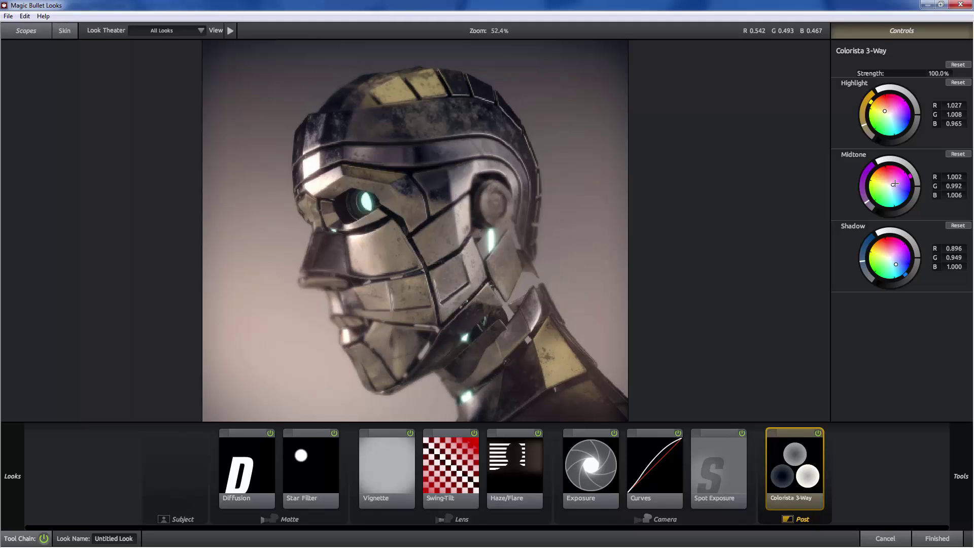
{"action": "left_click", "coordinate": [894, 185]}
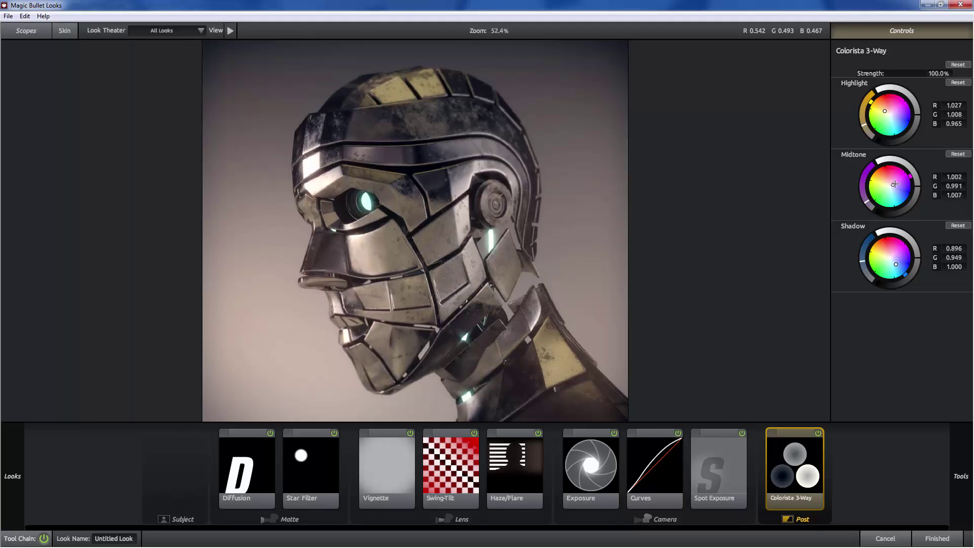
Step: Compare the image with the Colorista 3-Way tool in the Post stage off and on
{"action": "left_click", "coordinate": [818, 433]}
{"action": "left_click", "coordinate": [818, 433]}
{"action": "left_click", "coordinate": [818, 433]}
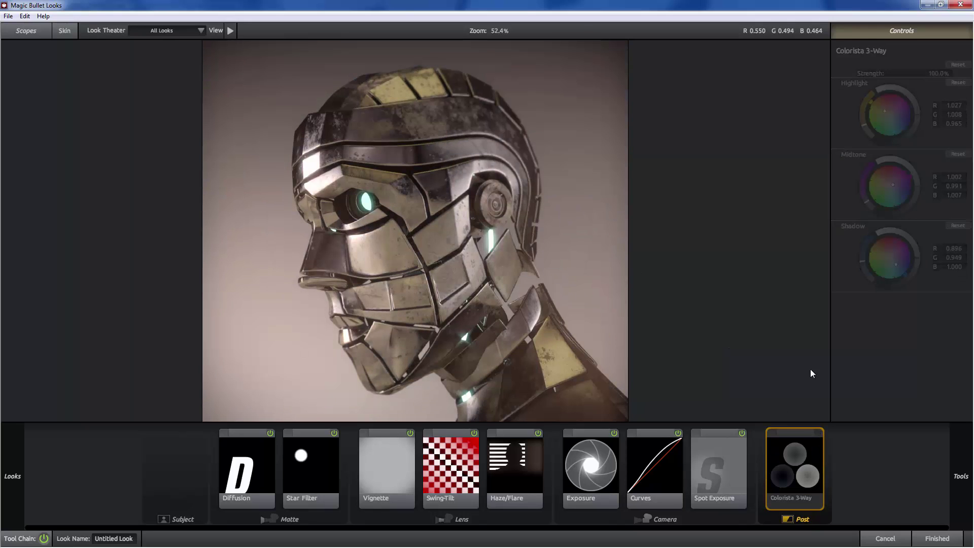
{"action": "left_click", "coordinate": [818, 432]}
{"action": "left_click", "coordinate": [818, 433]}
{"action": "left_click", "coordinate": [819, 432]}
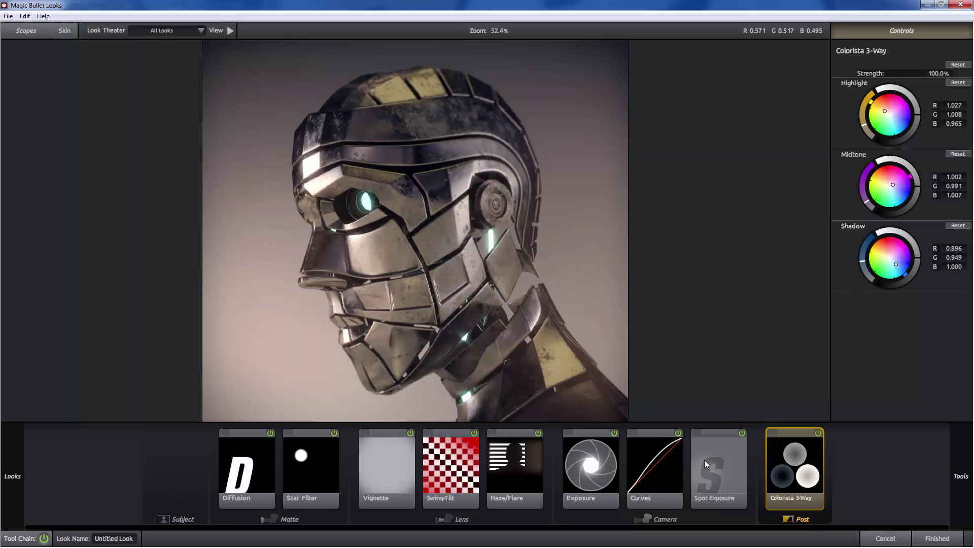
Step: Try the Colorista 3-Way tool in both the Subject and Post stages, and leave it in the Subject stage
{"action": "left_click_drag", "start_coordinate": [805, 472], "coordinate": [177, 459]}
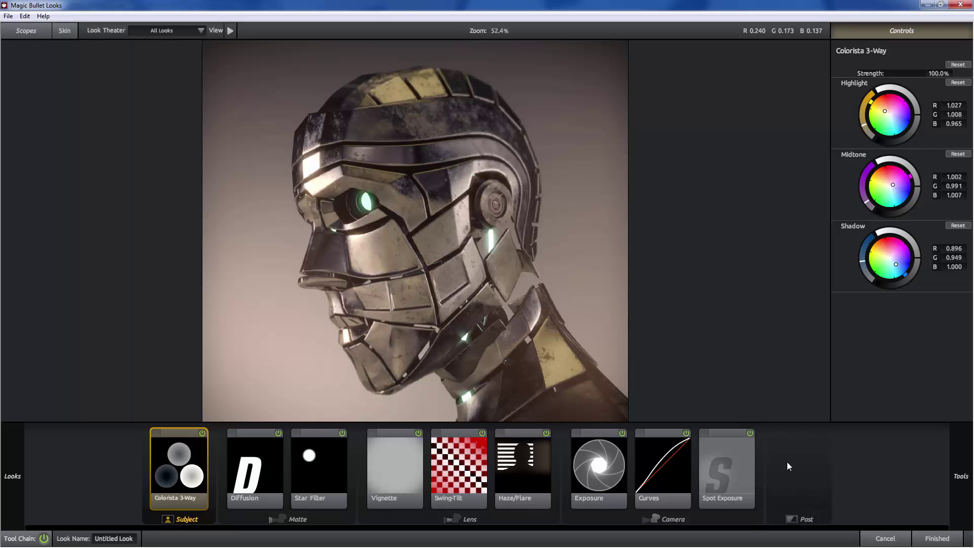
{"action": "left_click_drag", "start_coordinate": [178, 469], "coordinate": [779, 461]}
{"action": "left_click", "coordinate": [786, 506]}
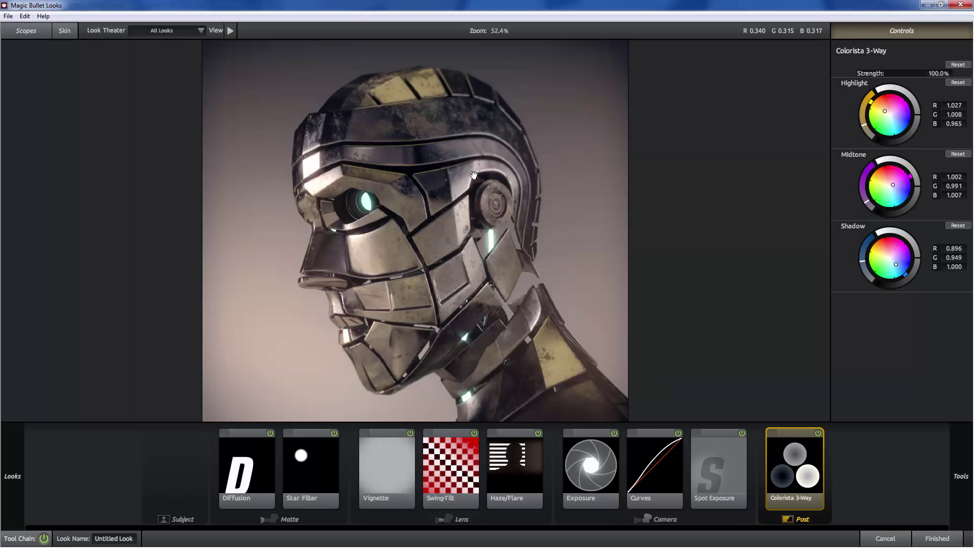
{"action": "left_click_drag", "start_coordinate": [767, 461], "coordinate": [181, 467]}
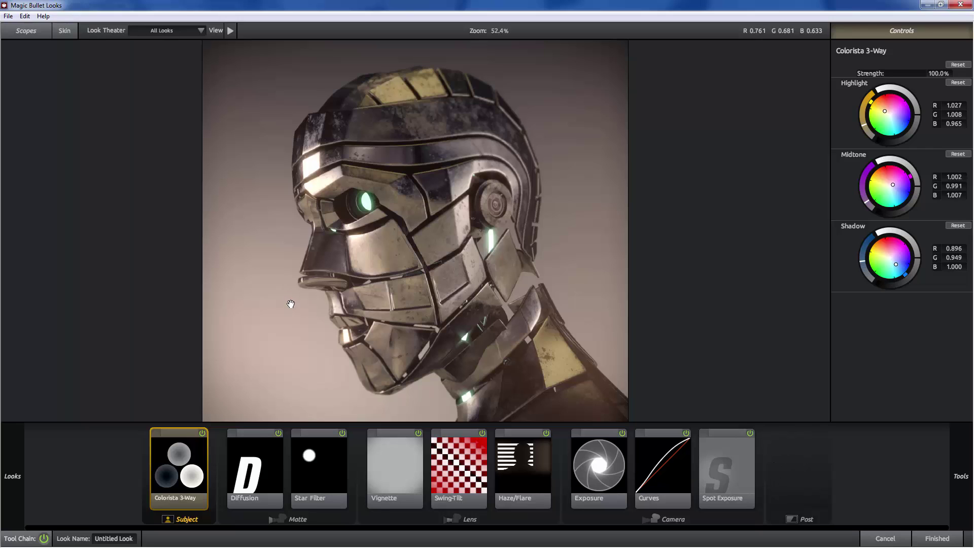
Step: Compare the image with the Colorista 3-Way tool in the Subject stage off and on
{"action": "left_click", "coordinate": [202, 433]}
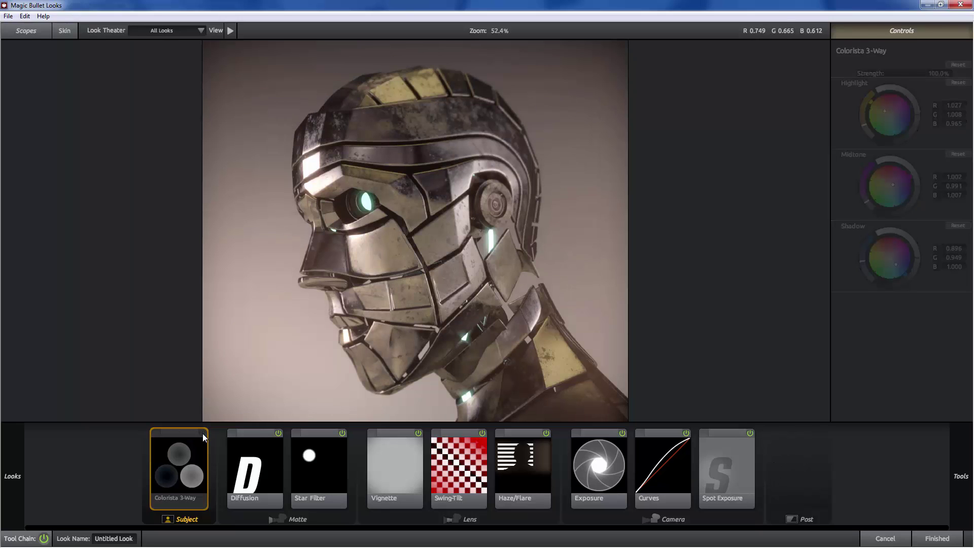
{"action": "left_click", "coordinate": [203, 433]}
{"action": "left_click", "coordinate": [203, 434]}
{"action": "left_click", "coordinate": [203, 433]}
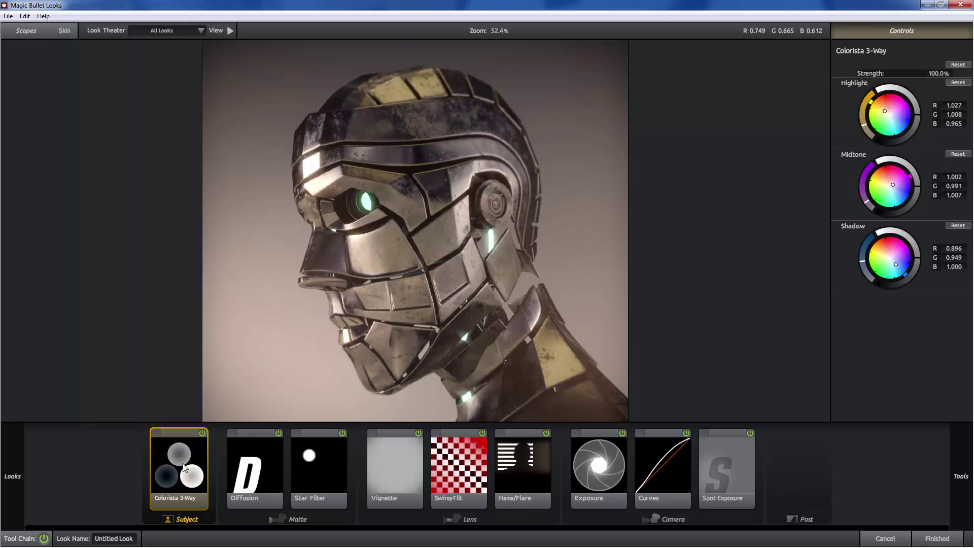
Step: Strengthen the Colorista blue shadow tint to R 0.887, G 0.944, B 1.000, and compare the image with the tool off and on
{"action": "left_click_drag", "start_coordinate": [870, 249], "coordinate": [817, 284]}
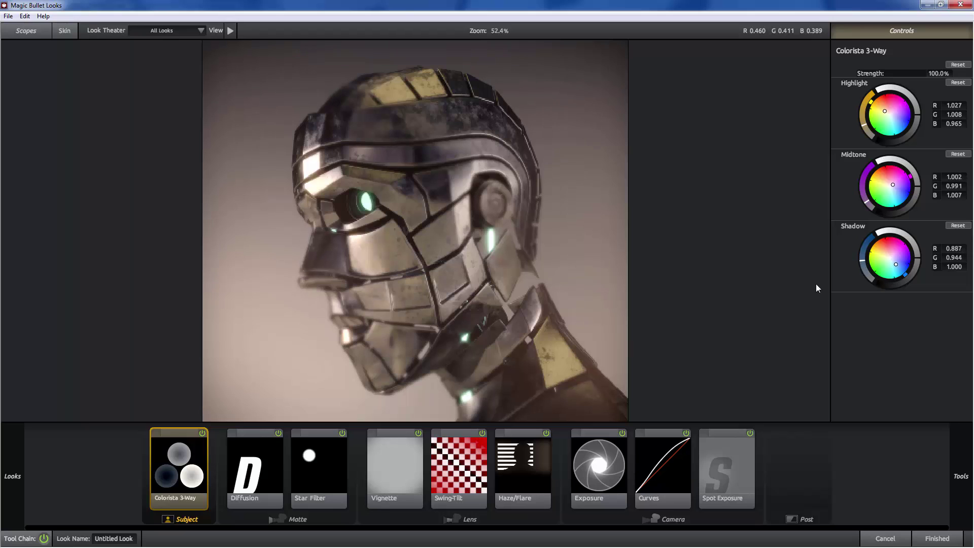
{"action": "left_click", "coordinate": [204, 433]}
{"action": "left_click", "coordinate": [204, 433]}
{"action": "left_click", "coordinate": [204, 433]}
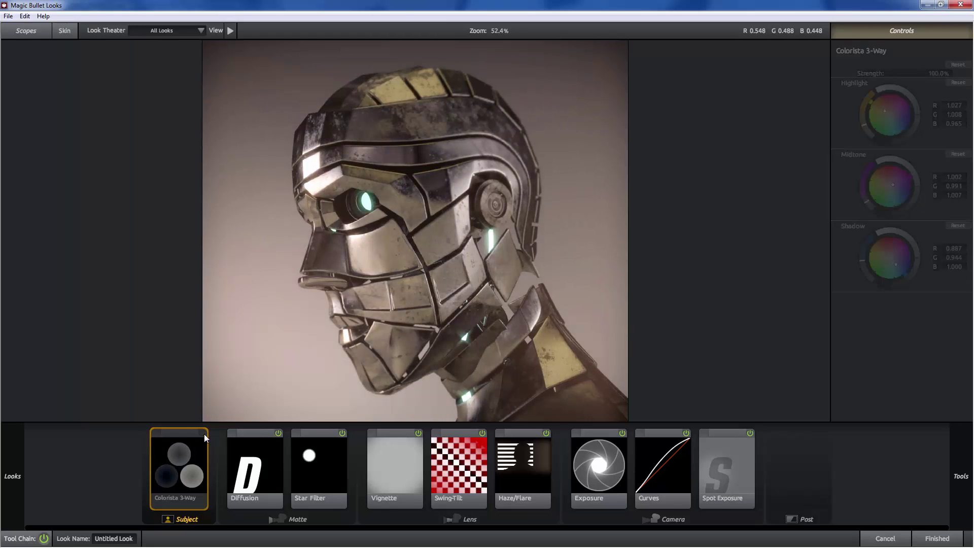
{"action": "left_click", "coordinate": [204, 433]}
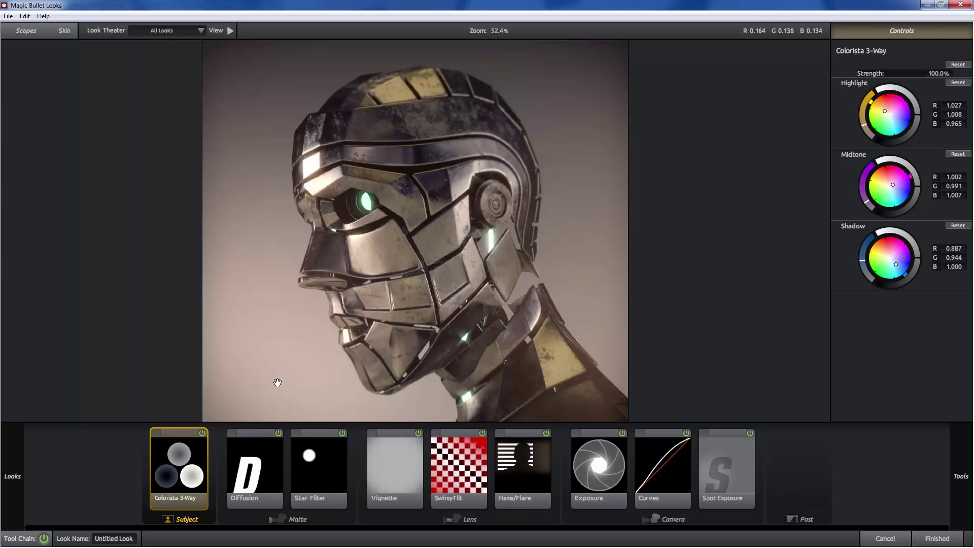
{"action": "left_click", "coordinate": [202, 433]}
{"action": "left_click", "coordinate": [202, 434]}
Step: Shift the Colorista highlight tint towards yellow-green at R 1.004, G 1.013, B 0.982
{"action": "left_click_drag", "start_coordinate": [866, 116], "coordinate": [862, 119]}
{"action": "left_click_drag", "start_coordinate": [888, 109], "coordinate": [885, 114]}
{"action": "mouse_move", "coordinate": [866, 126]}
{"action": "left_mouse_down"}
{"action": "mouse_move", "coordinate": [865, 111]}
{"action": "mouse_move", "coordinate": [866, 126]}
{"action": "left_mouse_up"}
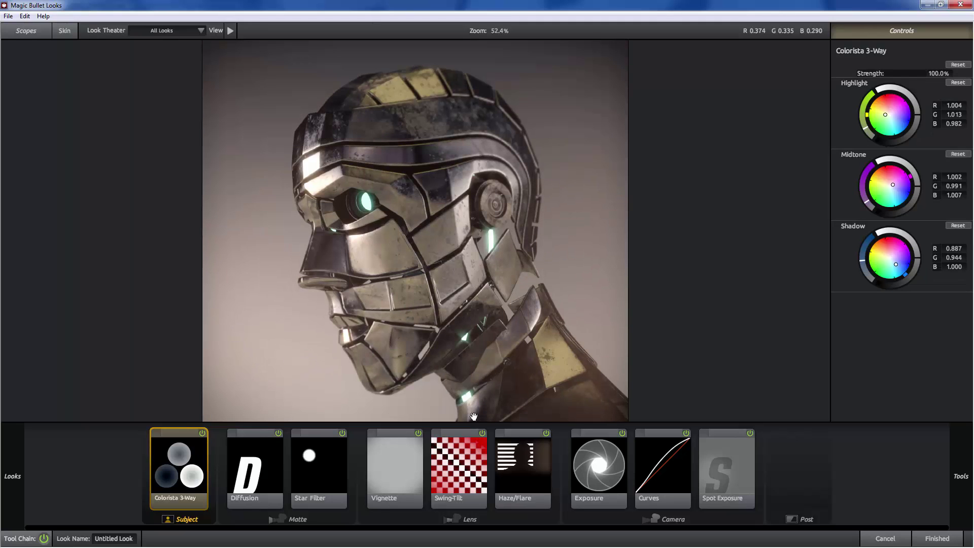
Step: Set the Haze/Flare Spillage to 27.0%, and compare the image with the Swing-Tilt and Haze/Flare tools off and on
{"action": "left_click", "coordinate": [538, 466]}
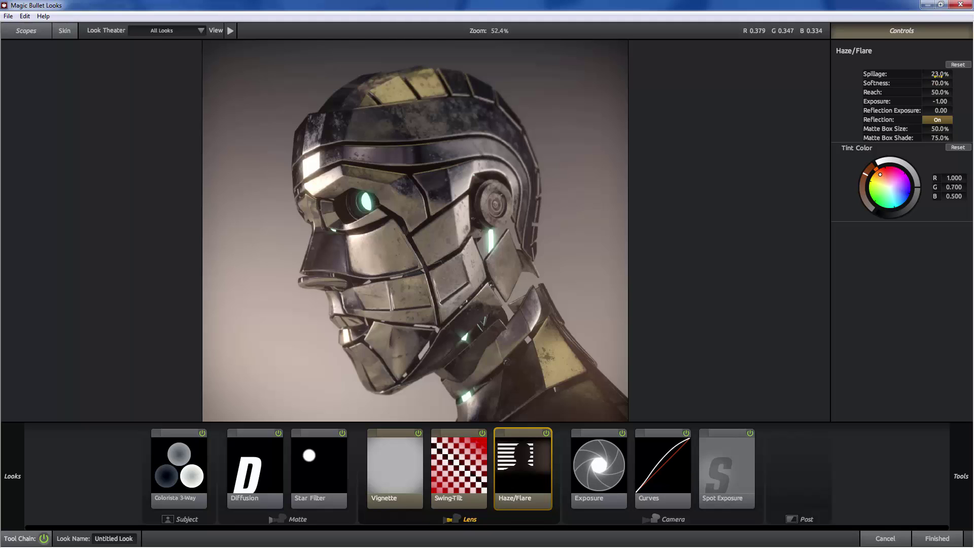
{"action": "left_click_drag", "start_coordinate": [938, 75], "coordinate": [945, 78]}
{"action": "left_click", "coordinate": [200, 438]}
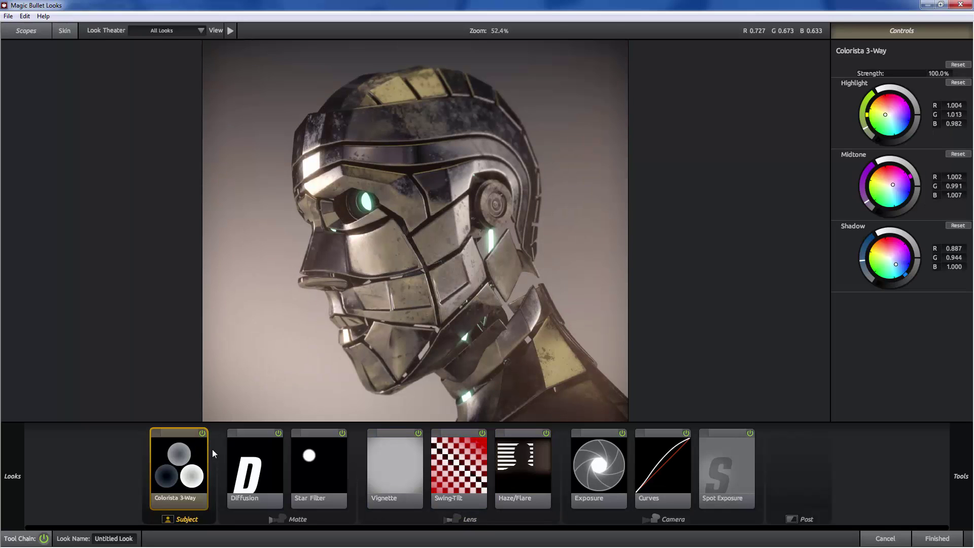
{"action": "left_click", "coordinate": [483, 435]}
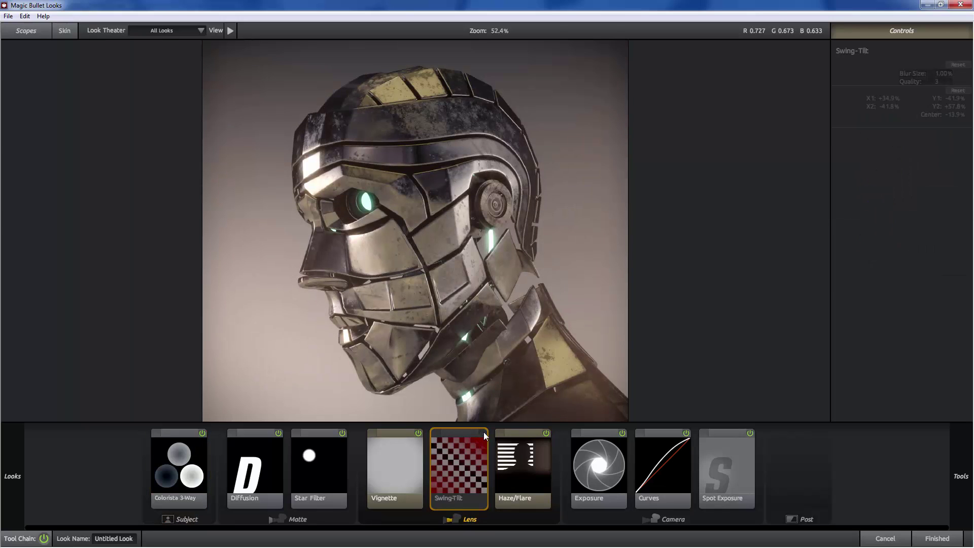
{"action": "left_click", "coordinate": [546, 436]}
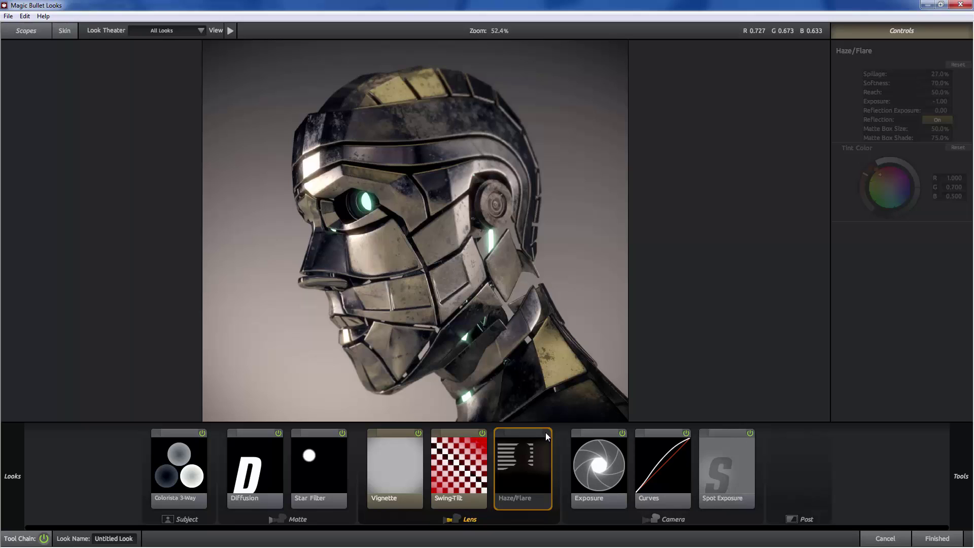
{"action": "left_click", "coordinate": [546, 434]}
{"action": "left_click", "coordinate": [546, 434]}
{"action": "left_click", "coordinate": [546, 434]}
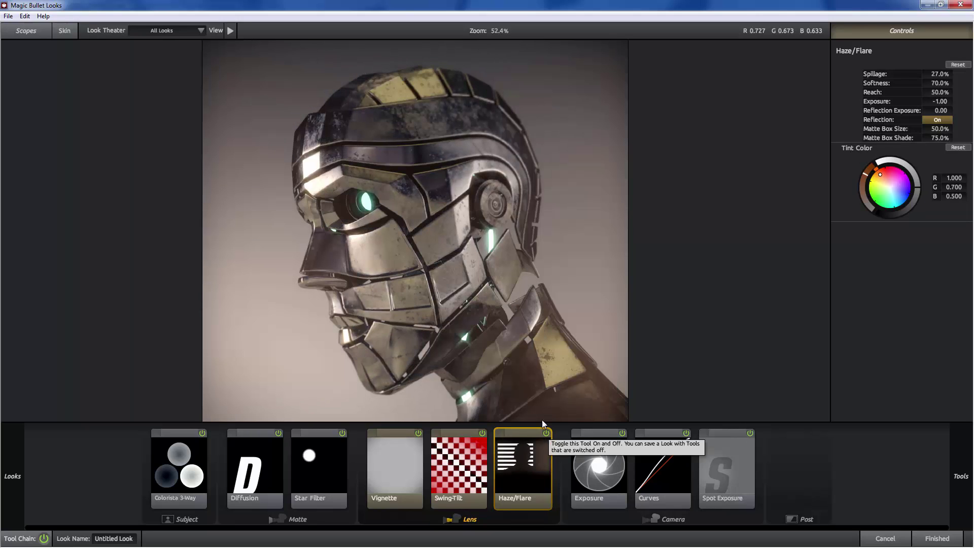
Step: Compare the render with the whole tool chain disabled and enabled
{"action": "left_click", "coordinate": [44, 539]}
{"action": "left_click", "coordinate": [44, 539]}
{"action": "left_click", "coordinate": [44, 539]}
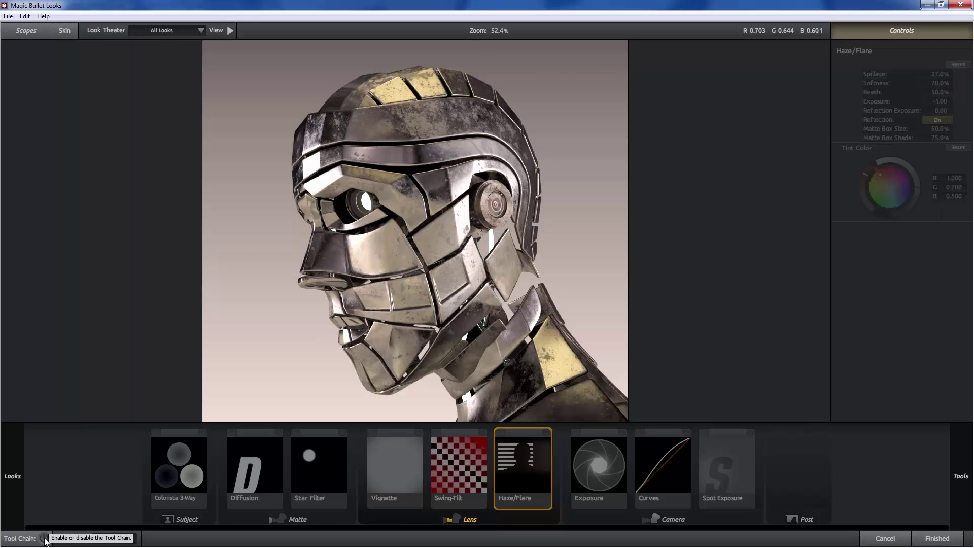
{"action": "left_click", "coordinate": [44, 538]}
{"action": "left_click", "coordinate": [44, 539]}
{"action": "left_click", "coordinate": [45, 539]}
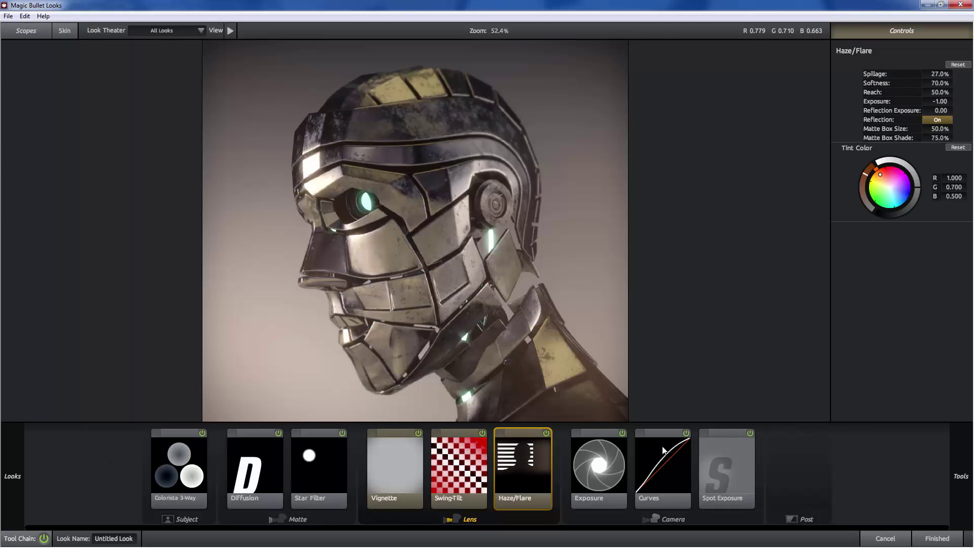
{"action": "left_click", "coordinate": [44, 539]}
{"action": "left_click", "coordinate": [44, 539]}
Step: Add a Film Grain tool to the end of the Camera stage, after Spot Exposure
{"action": "mouse_move", "coordinate": [955, 467]}
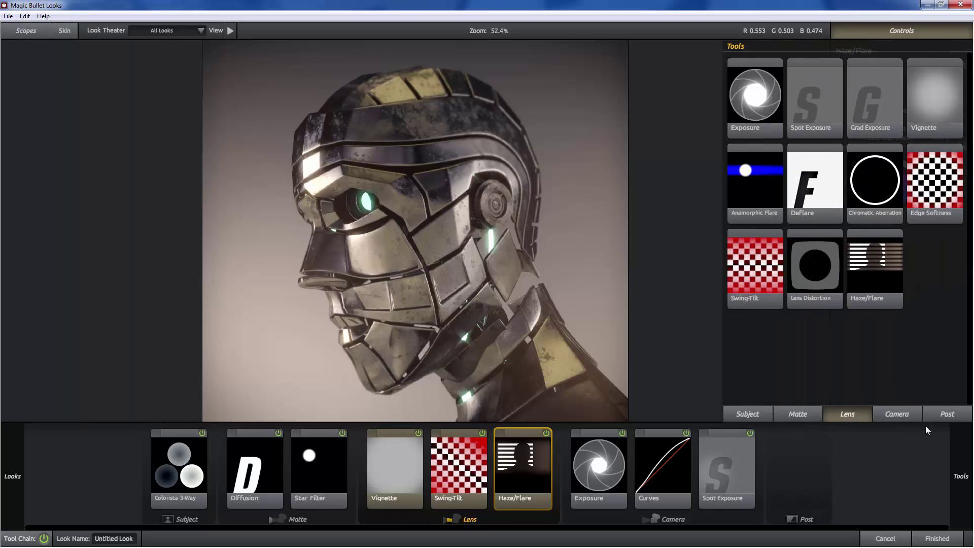
{"action": "left_click", "coordinate": [935, 415]}
{"action": "scroll", "coordinate": [970, 238], "scroll_direction": "down", "scroll_amount": 3}
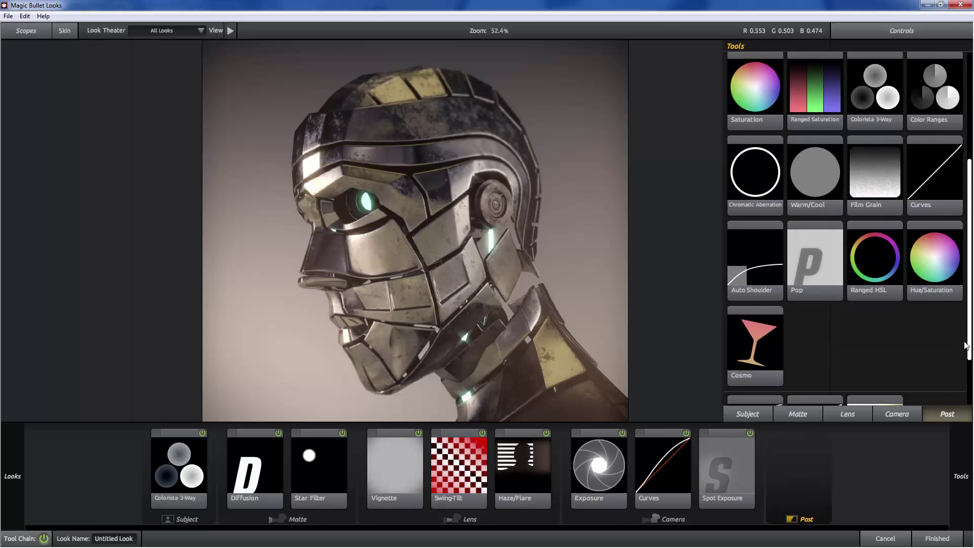
{"action": "left_click", "coordinate": [863, 417]}
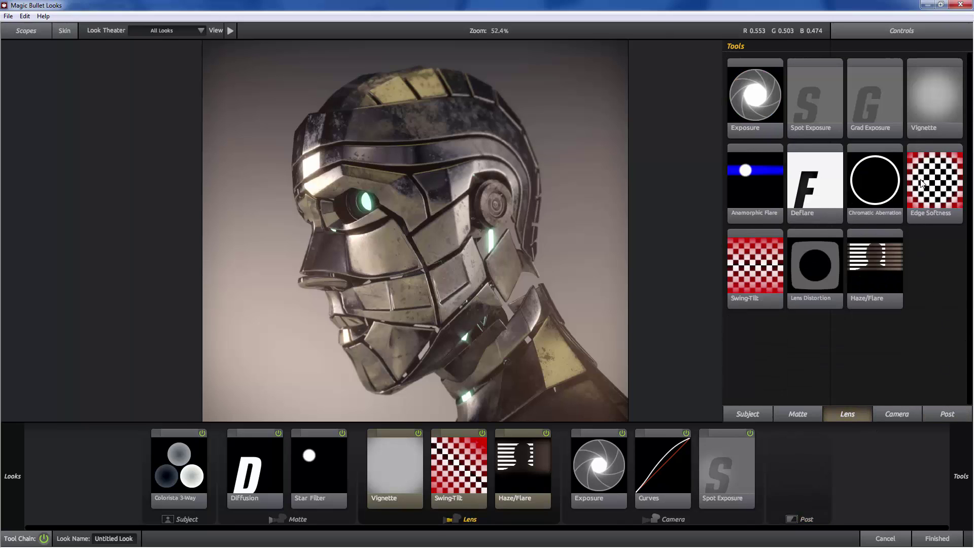
{"action": "left_click", "coordinate": [891, 417]}
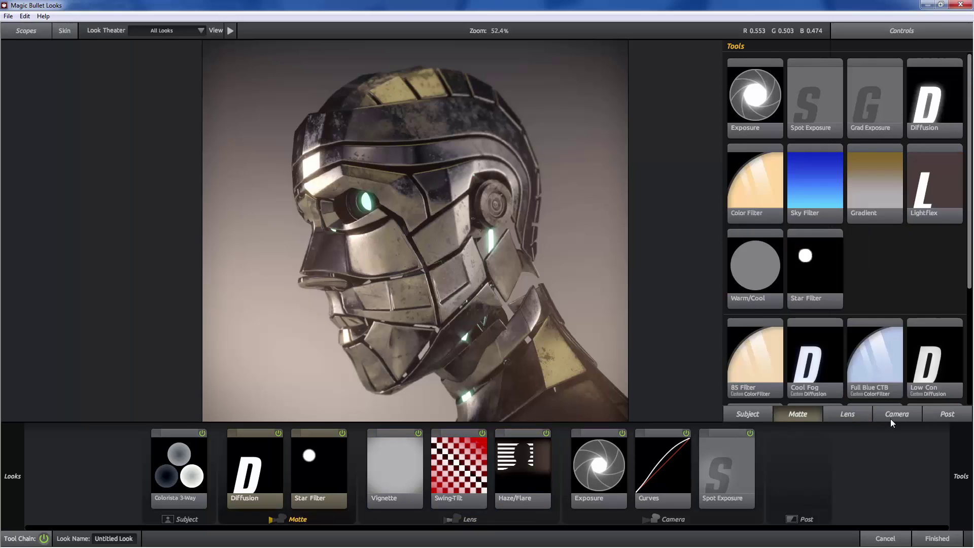
{"action": "scroll", "coordinate": [949, 203], "scroll_direction": "down", "scroll_amount": 3}
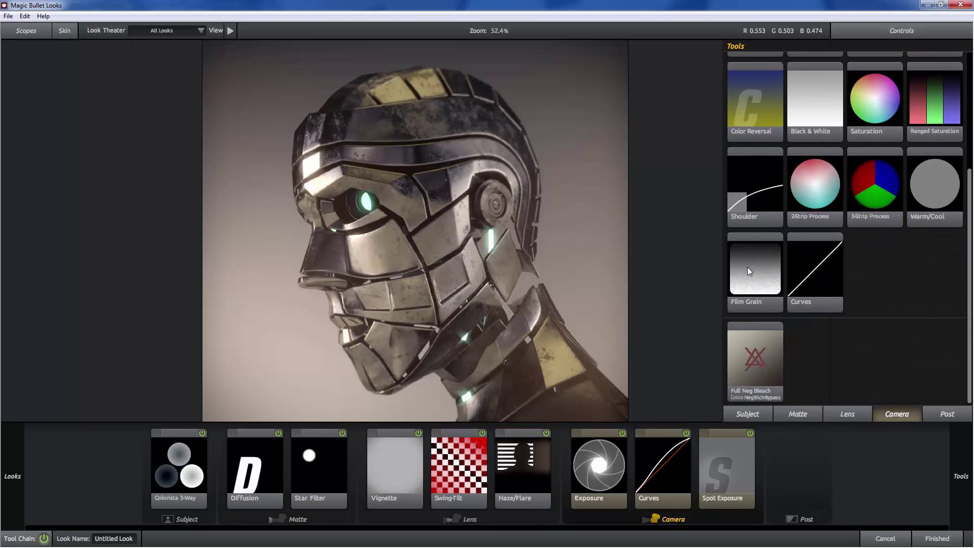
{"action": "left_click_drag", "start_coordinate": [749, 271], "coordinate": [700, 466]}
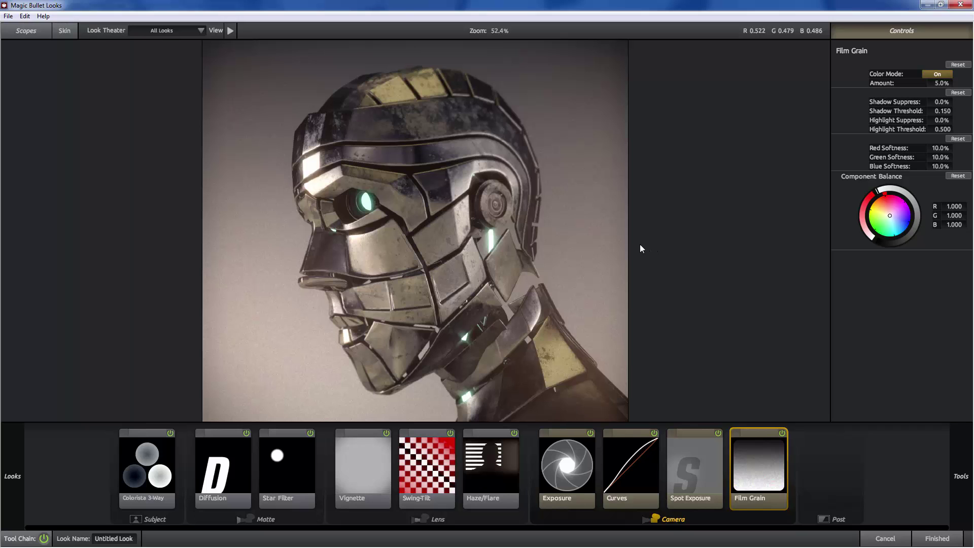
Step: Set the Film Grain Amount to 2.0% and inspect the grain up close on the face and background
{"action": "scroll", "coordinate": [638, 242], "scroll_direction": "up", "scroll_amount": 5}
{"action": "left_click_drag", "start_coordinate": [333, 355], "coordinate": [340, 218]}
{"action": "left_click_drag", "start_coordinate": [339, 219], "coordinate": [366, 236]}
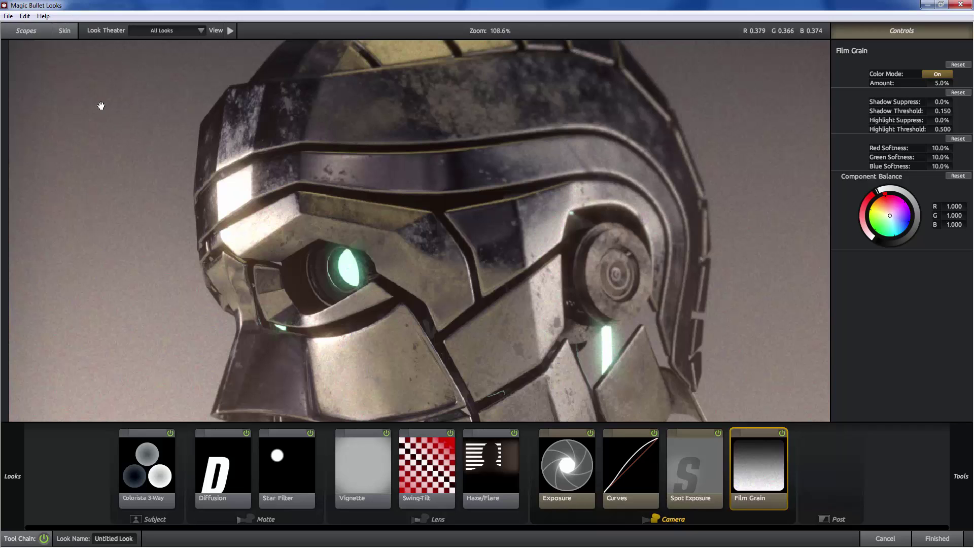
{"action": "left_click", "coordinate": [933, 83]}
{"action": "scroll", "coordinate": [167, 289], "scroll_direction": "down", "scroll_amount": 5}
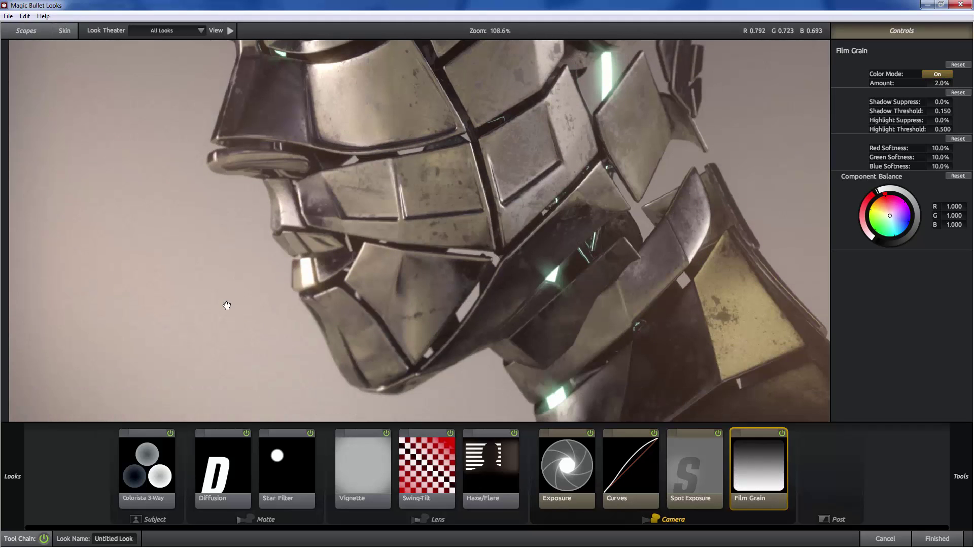
{"action": "left_click_drag", "start_coordinate": [230, 312], "coordinate": [234, 270]}
{"action": "scroll", "coordinate": [235, 272], "scroll_direction": "up", "scroll_amount": 4}
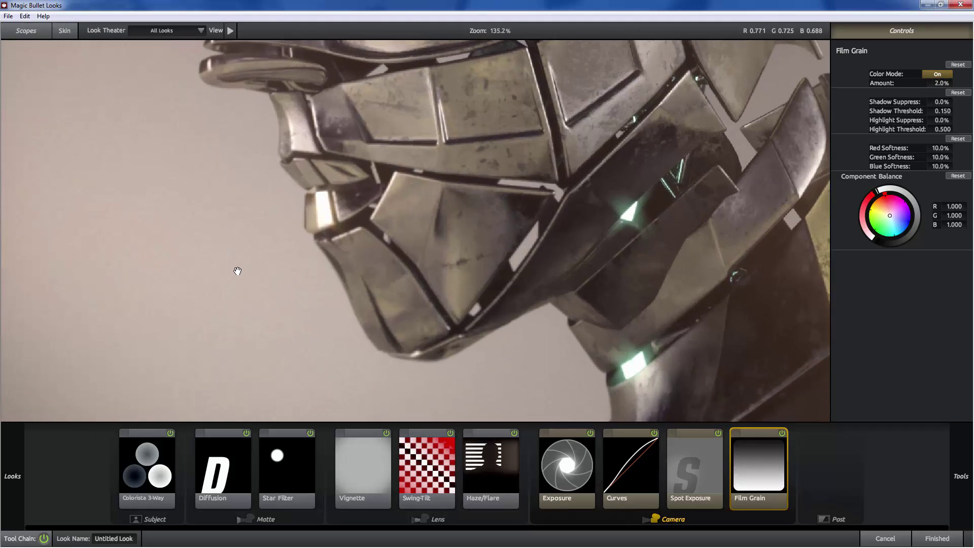
{"action": "scroll", "coordinate": [214, 216], "scroll_direction": "up", "scroll_amount": 2}
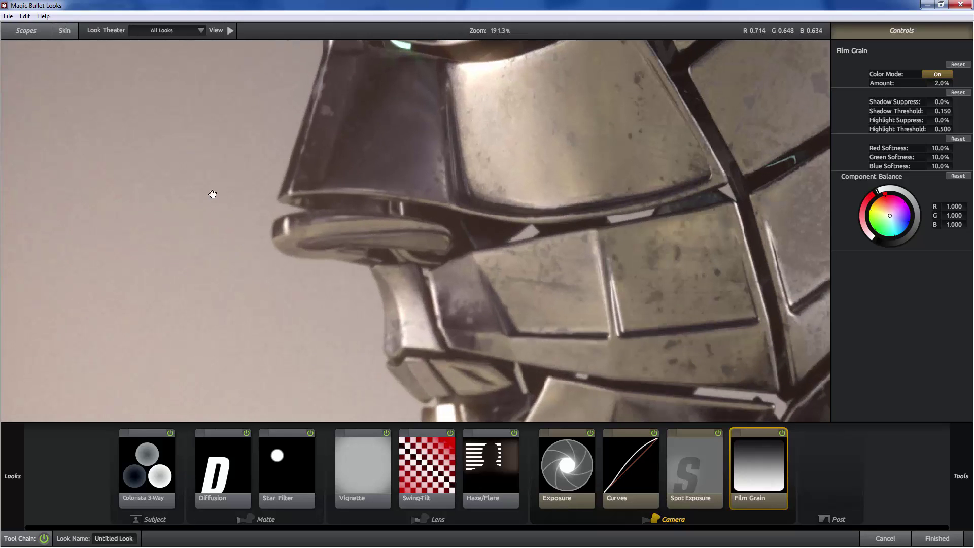
Step: Try other Film Grain Amounts, ending at 1.2%, and inspect the grain from the forehead to the jaw
{"action": "left_click", "coordinate": [936, 83]}
{"action": "key", "text": "Return"}
{"action": "left_click_drag", "start_coordinate": [330, 102], "coordinate": [308, 175]}
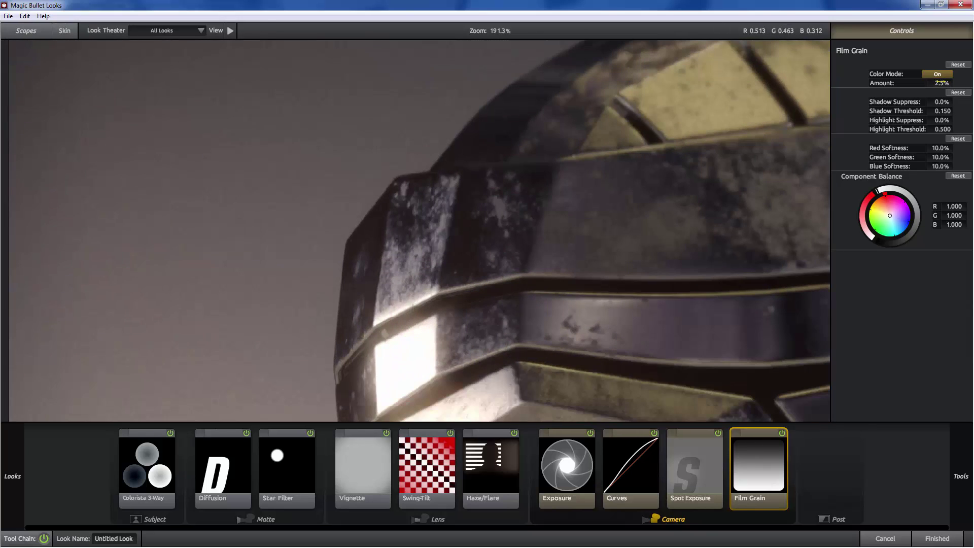
{"action": "left_click", "coordinate": [940, 82]}
{"action": "key", "text": "Return"}
{"action": "left_click_drag", "start_coordinate": [404, 279], "coordinate": [404, 114]}
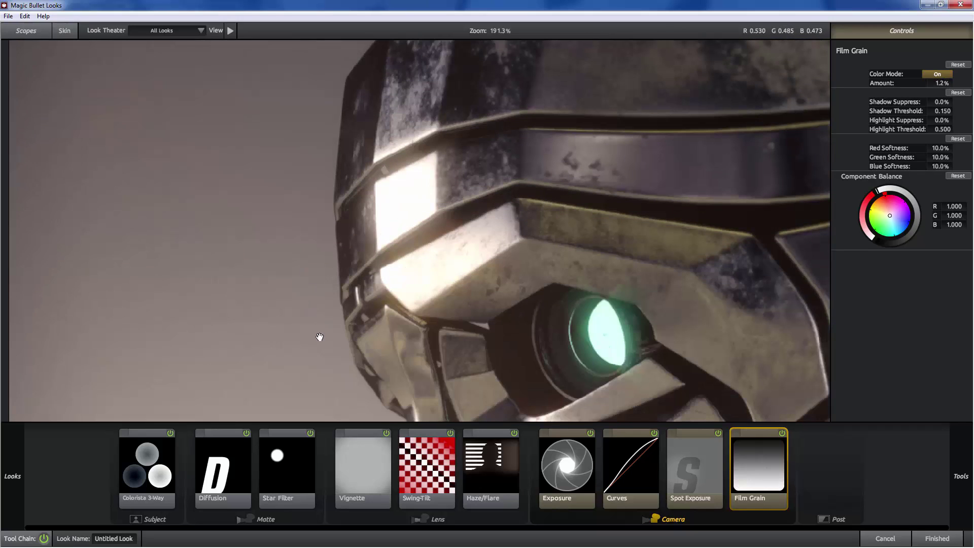
{"action": "left_click_drag", "start_coordinate": [320, 337], "coordinate": [330, 209]}
{"action": "left_click_drag", "start_coordinate": [349, 350], "coordinate": [335, 209]}
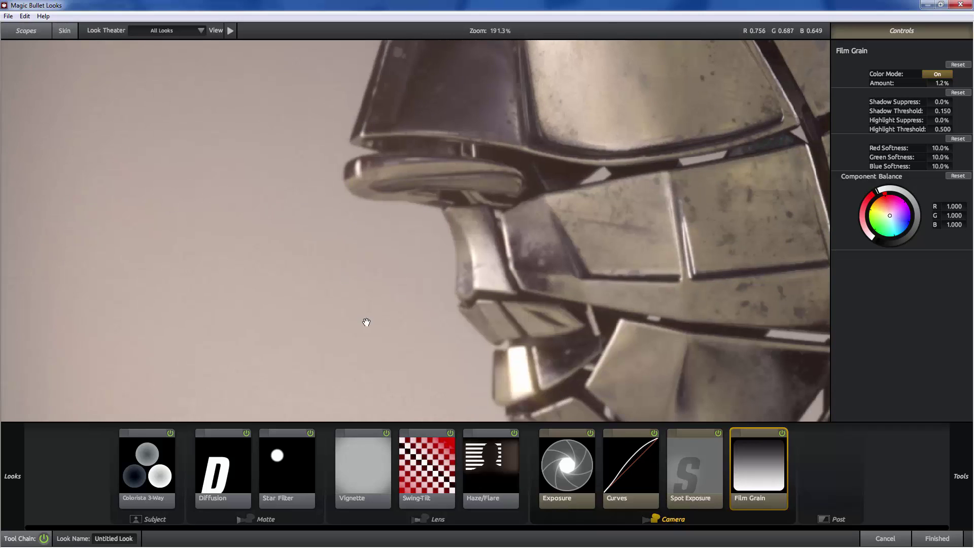
{"action": "left_click_drag", "start_coordinate": [366, 322], "coordinate": [324, 212]}
{"action": "left_click_drag", "start_coordinate": [380, 289], "coordinate": [353, 281]}
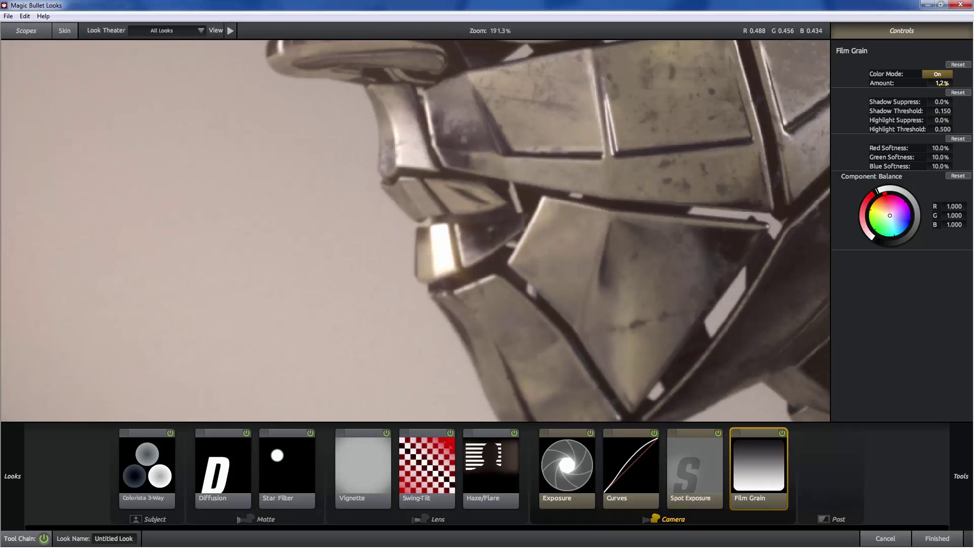
Step: Return the Film Grain Amount to 2.0% and check the grain around the eye and forehead
{"action": "left_click", "coordinate": [943, 84]}
{"action": "key", "text": "Return"}
{"action": "left_click_drag", "start_coordinate": [406, 245], "coordinate": [372, 266]}
{"action": "left_click_drag", "start_coordinate": [395, 203], "coordinate": [373, 320]}
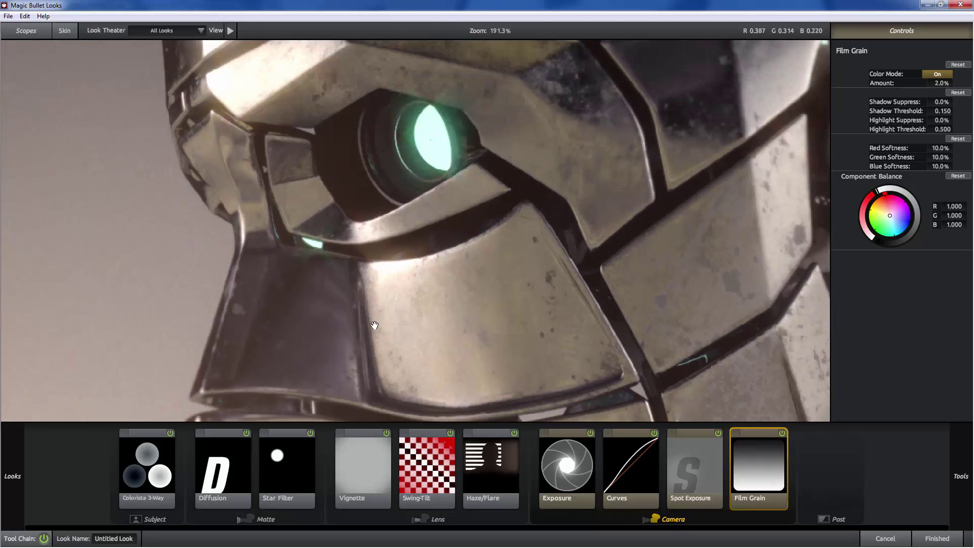
{"action": "left_click_drag", "start_coordinate": [243, 61], "coordinate": [354, 248]}
{"action": "left_click_drag", "start_coordinate": [398, 149], "coordinate": [500, 226]}
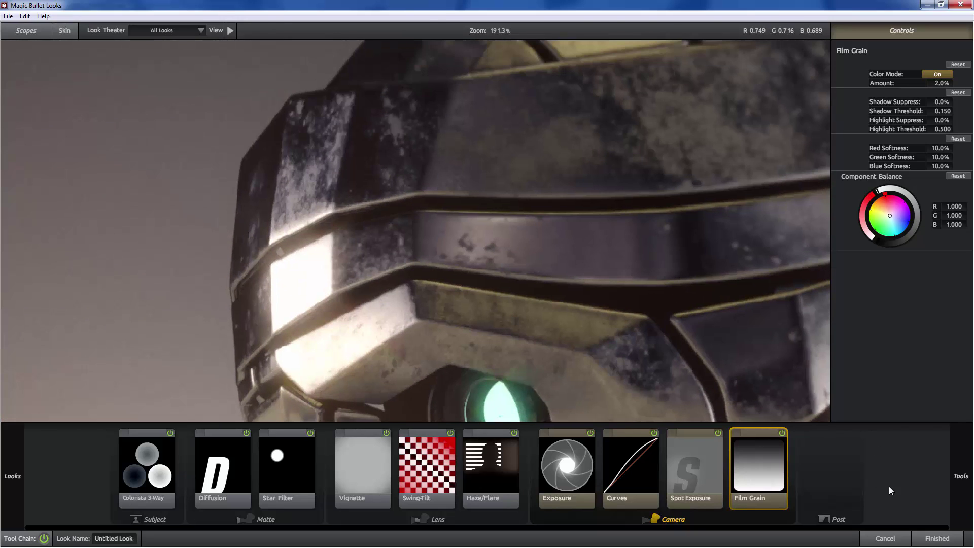
Step: Add a Chromatic Aberration tool to the Lens stage, after Haze/Flare
{"action": "mouse_move", "coordinate": [959, 475]}
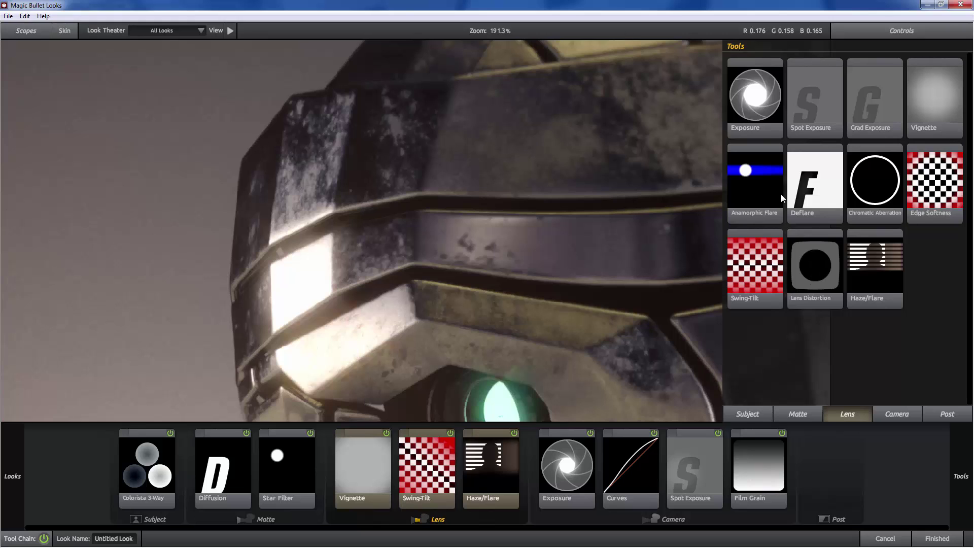
{"action": "left_click_drag", "start_coordinate": [874, 183], "coordinate": [522, 467]}
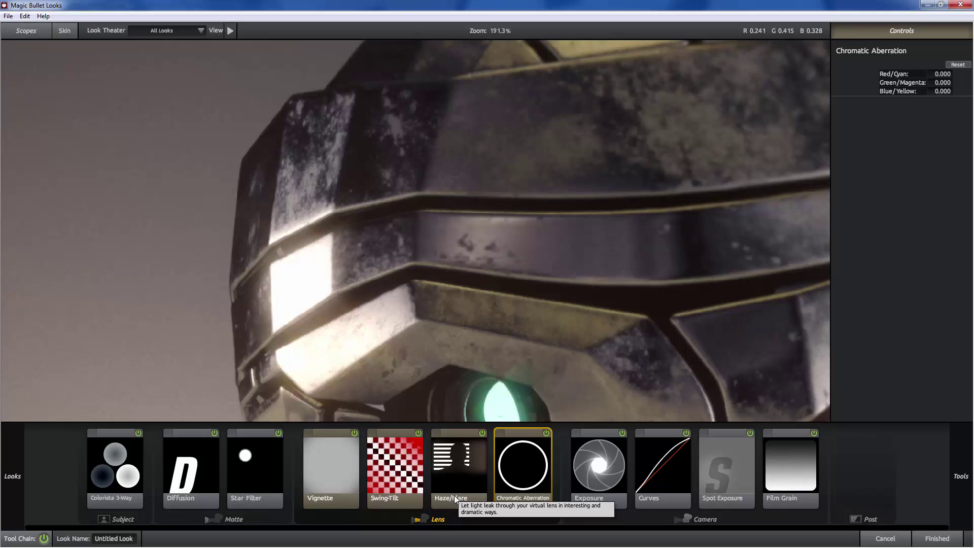
{"action": "left_click_drag", "start_coordinate": [533, 150], "coordinate": [492, 187]}
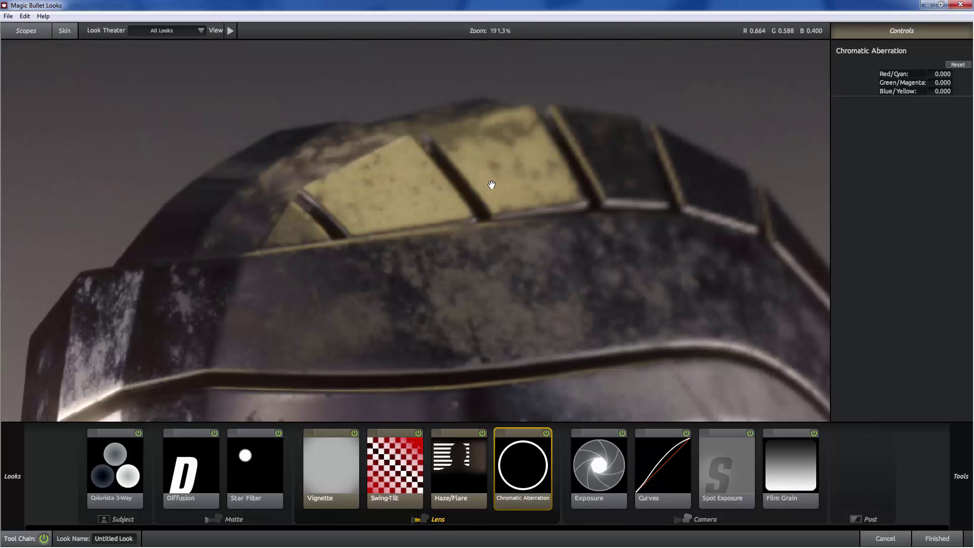
{"action": "left_click_drag", "start_coordinate": [617, 273], "coordinate": [576, 187]}
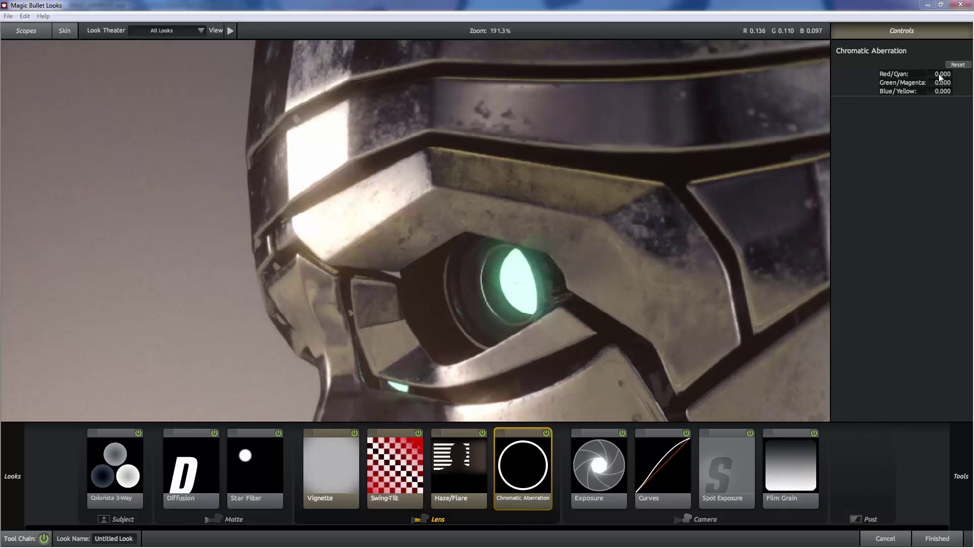
Step: Set Chromatic Aberration to Red/Cyan +0.460, Green/Magenta -0.050 and Blue/Yellow -0.120, and check the forehead edges
{"action": "left_click_drag", "start_coordinate": [938, 74], "coordinate": [942, 82]}
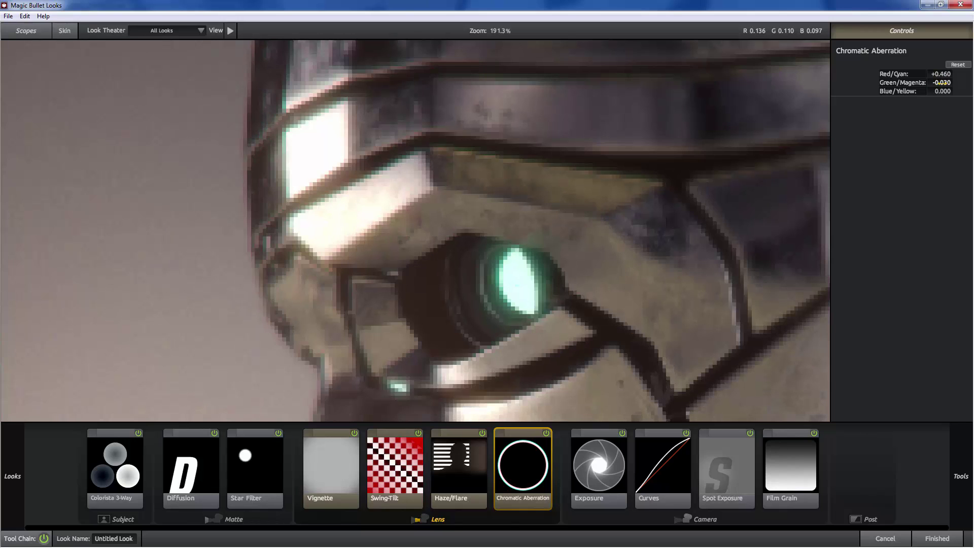
{"action": "left_click_drag", "start_coordinate": [942, 83], "coordinate": [933, 93]}
{"action": "left_click_drag", "start_coordinate": [328, 162], "coordinate": [361, 254]}
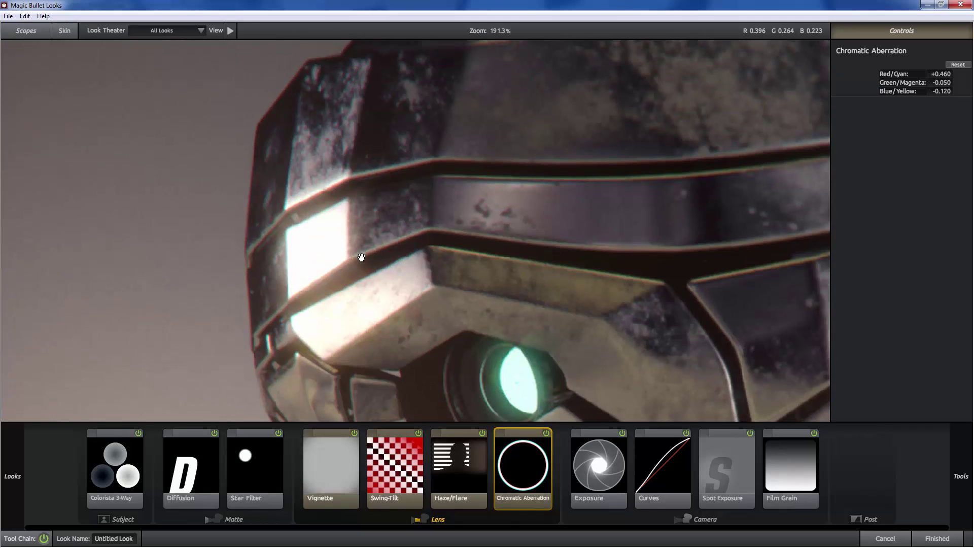
{"action": "left_click_drag", "start_coordinate": [444, 252], "coordinate": [335, 141]}
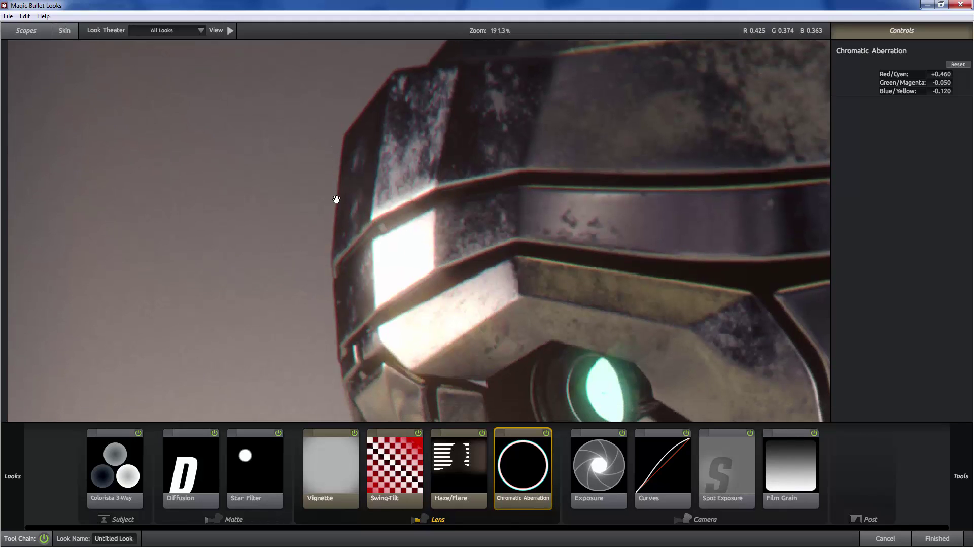
Step: Examine the colour fringing along the head's edges with Chromatic Aberration off and on
{"action": "left_click_drag", "start_coordinate": [511, 215], "coordinate": [182, 203]}
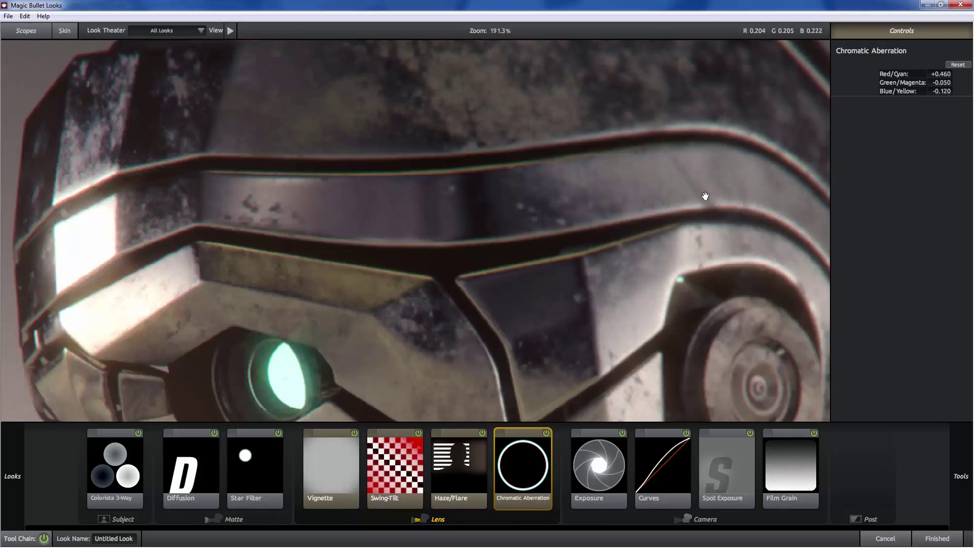
{"action": "left_click_drag", "start_coordinate": [702, 198], "coordinate": [376, 165]}
{"action": "left_click_drag", "start_coordinate": [75, 164], "coordinate": [357, 202]}
{"action": "left_click_drag", "start_coordinate": [5, 231], "coordinate": [391, 243]}
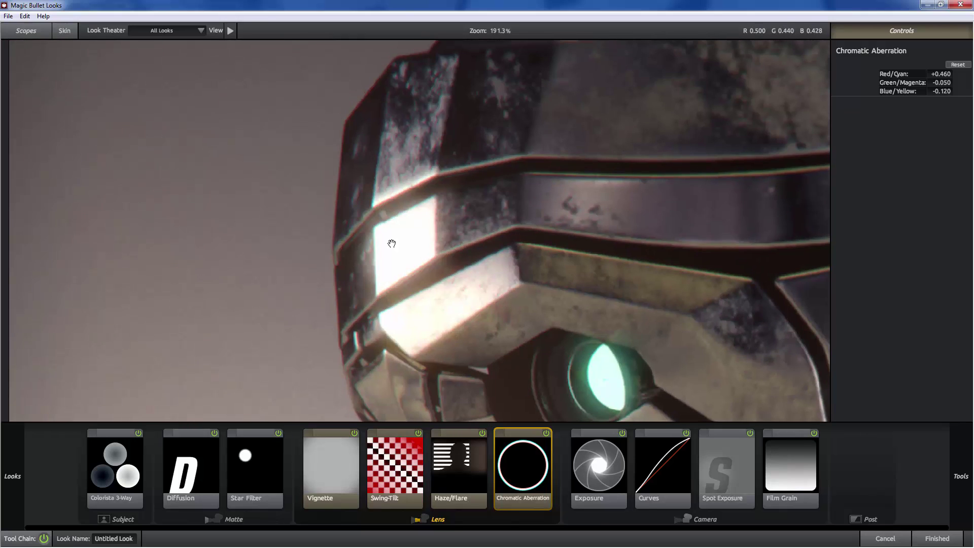
{"action": "left_click", "coordinate": [546, 433]}
{"action": "left_click", "coordinate": [546, 433]}
{"action": "left_click", "coordinate": [546, 433]}
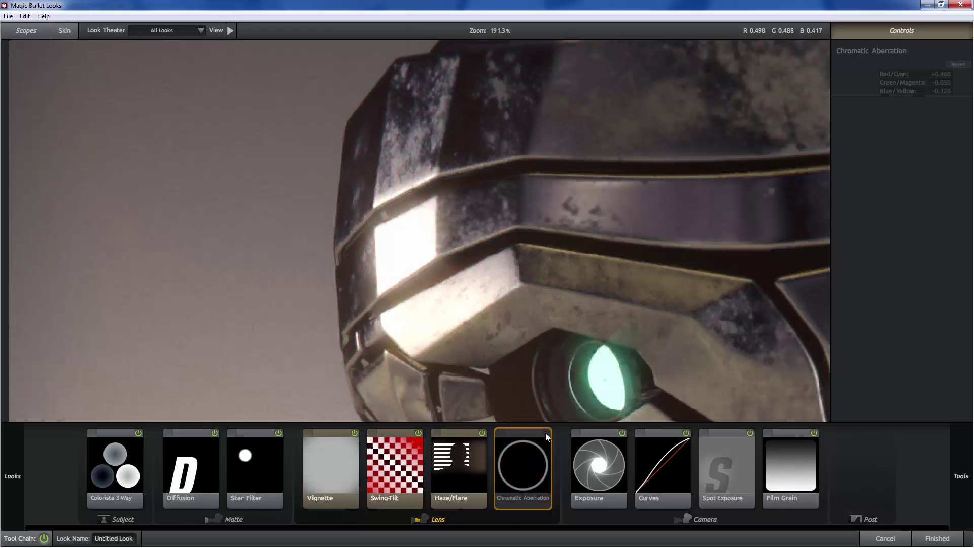
{"action": "left_click", "coordinate": [546, 433]}
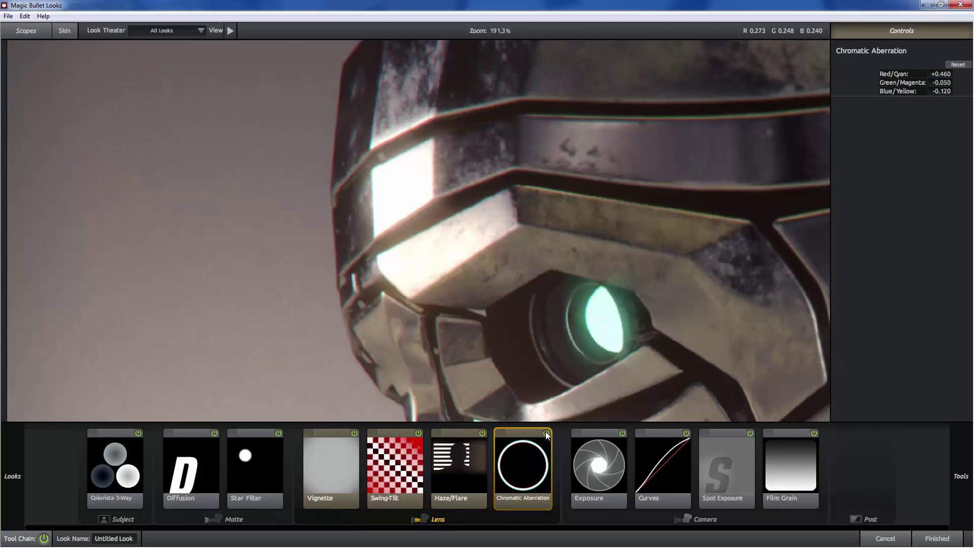
{"action": "left_click", "coordinate": [546, 433]}
{"action": "left_click", "coordinate": [546, 433]}
Step: Set Chromatic Aberration to Red/Cyan +0.480, Green/Magenta -0.110 and Blue/Yellow -0.300, and compare the image with the tool off and on
{"action": "mouse_move", "coordinate": [940, 74]}
{"action": "left_mouse_down"}
{"action": "mouse_move", "coordinate": [932, 91]}
{"action": "mouse_move", "coordinate": [935, 82]}
{"action": "left_mouse_up"}
{"action": "left_click", "coordinate": [546, 432]}
{"action": "left_click", "coordinate": [546, 432]}
{"action": "left_click", "coordinate": [547, 432]}
{"action": "left_click", "coordinate": [546, 433]}
Step: Inspect the strengthened colour fringing across the face, forehead and top of the head
{"action": "left_click_drag", "start_coordinate": [578, 250], "coordinate": [480, 82]}
{"action": "left_click_drag", "start_coordinate": [537, 307], "coordinate": [550, 223]}
{"action": "left_click_drag", "start_coordinate": [507, 391], "coordinate": [539, 233]}
{"action": "left_click_drag", "start_coordinate": [551, 147], "coordinate": [546, 350]}
{"action": "left_click_drag", "start_coordinate": [482, 203], "coordinate": [532, 360]}
{"action": "left_click_drag", "start_coordinate": [437, 102], "coordinate": [448, 258]}
{"action": "left_click_drag", "start_coordinate": [359, 183], "coordinate": [359, 210]}
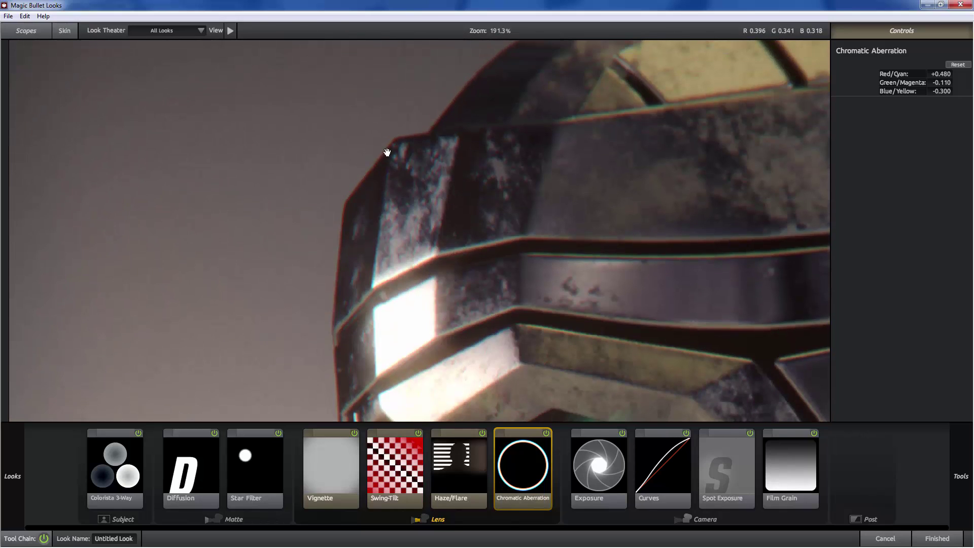
{"action": "left_click_drag", "start_coordinate": [414, 178], "coordinate": [399, 261]}
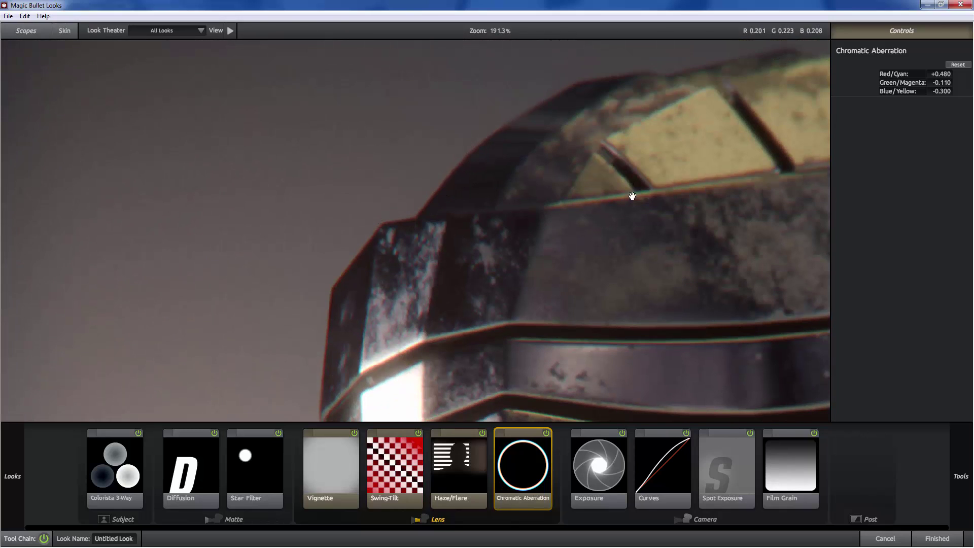
Step: Set Chromatic Aberration's Red/Cyan to +0.340 and compare the edges of the cheek and jaw plates with the tool off and on
{"action": "left_click_drag", "start_coordinate": [939, 74], "coordinate": [926, 74]}
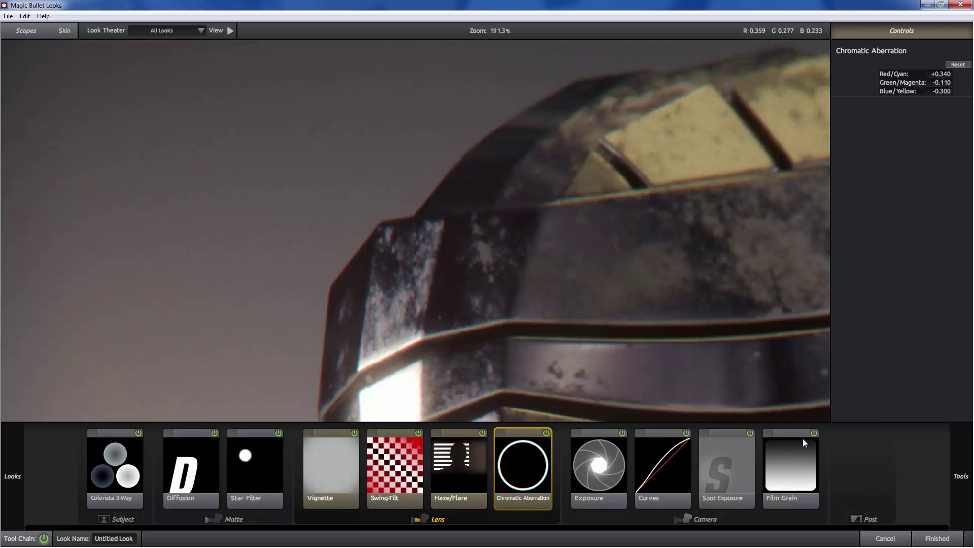
{"action": "left_click", "coordinate": [545, 433]}
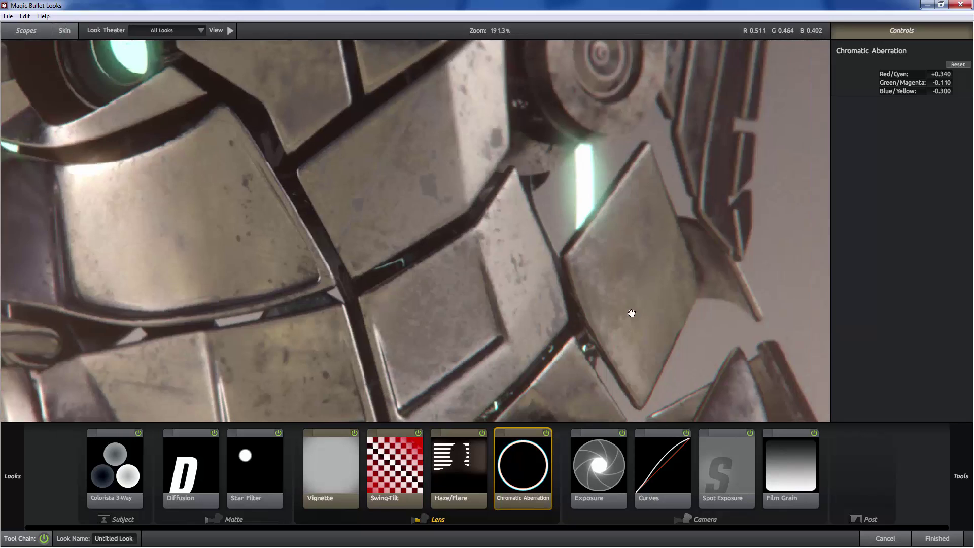
{"action": "left_click_drag", "start_coordinate": [631, 313], "coordinate": [566, 186]}
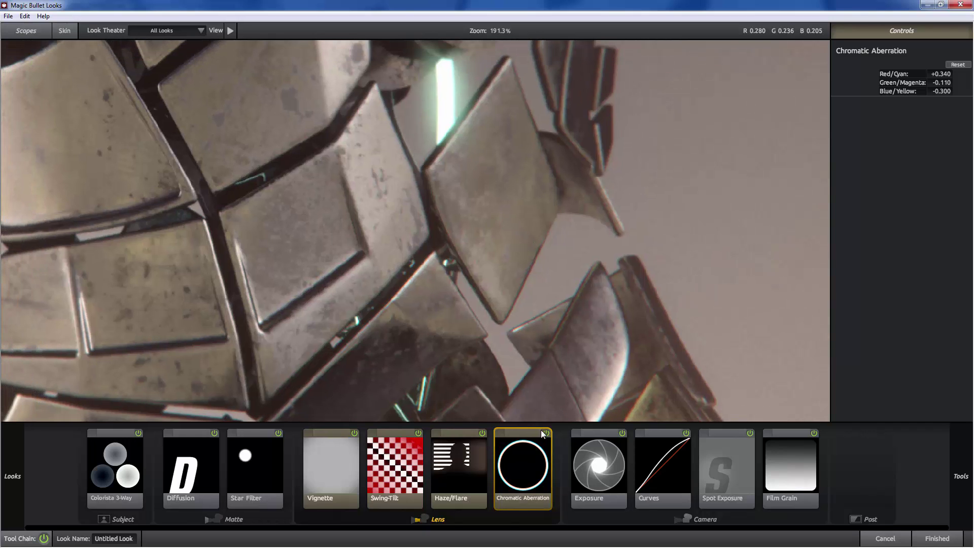
{"action": "left_click", "coordinate": [545, 432]}
{"action": "left_click", "coordinate": [547, 432]}
{"action": "left_click", "coordinate": [548, 433]}
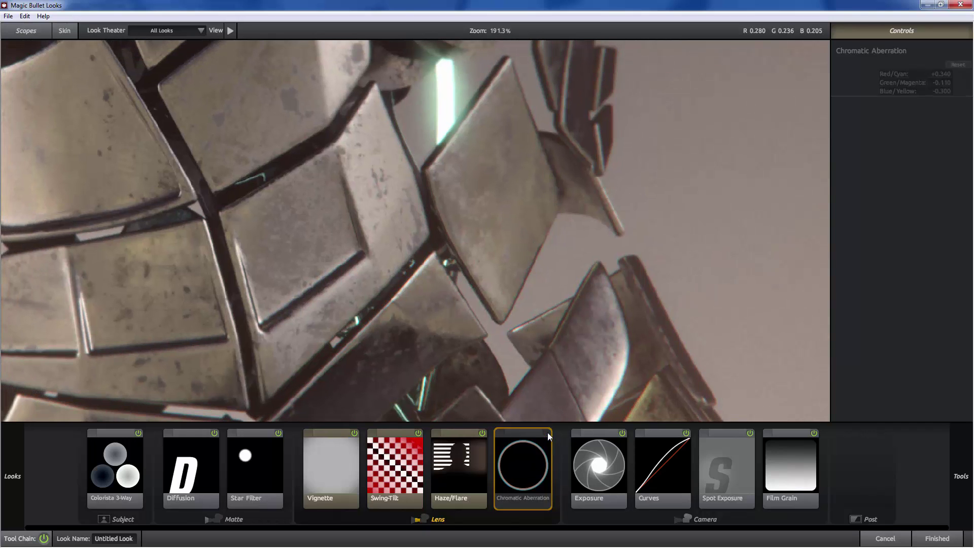
{"action": "left_click", "coordinate": [547, 432]}
Step: Examine the colour fringing on the neck plates with Chromatic Aberration off and on, and inspect the jaw and mouth
{"action": "left_click_drag", "start_coordinate": [613, 322], "coordinate": [574, 274]}
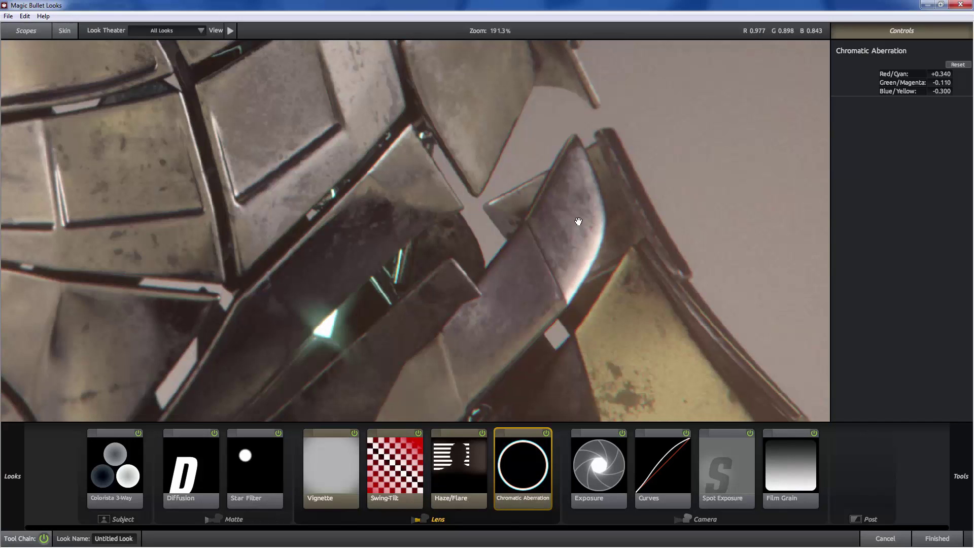
{"action": "left_click", "coordinate": [545, 433]}
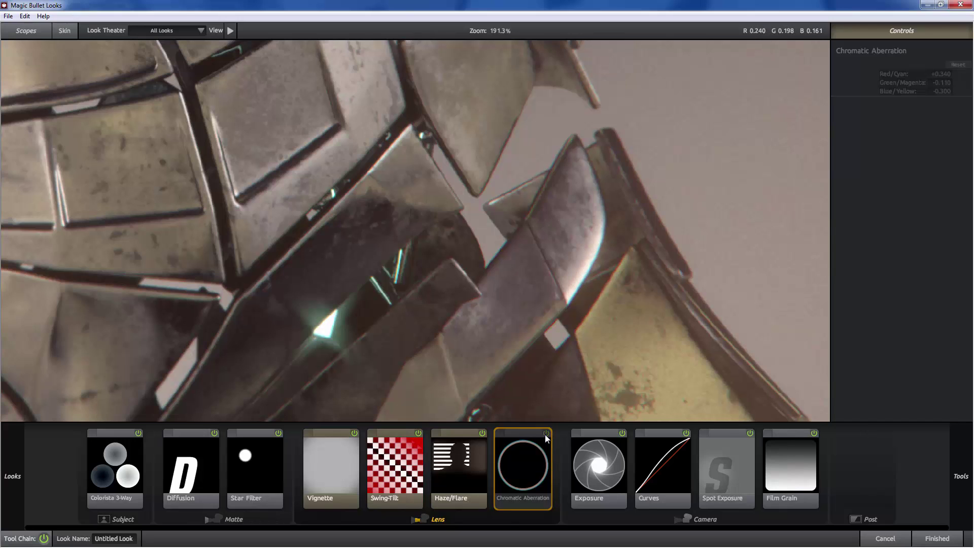
{"action": "left_click", "coordinate": [546, 433]}
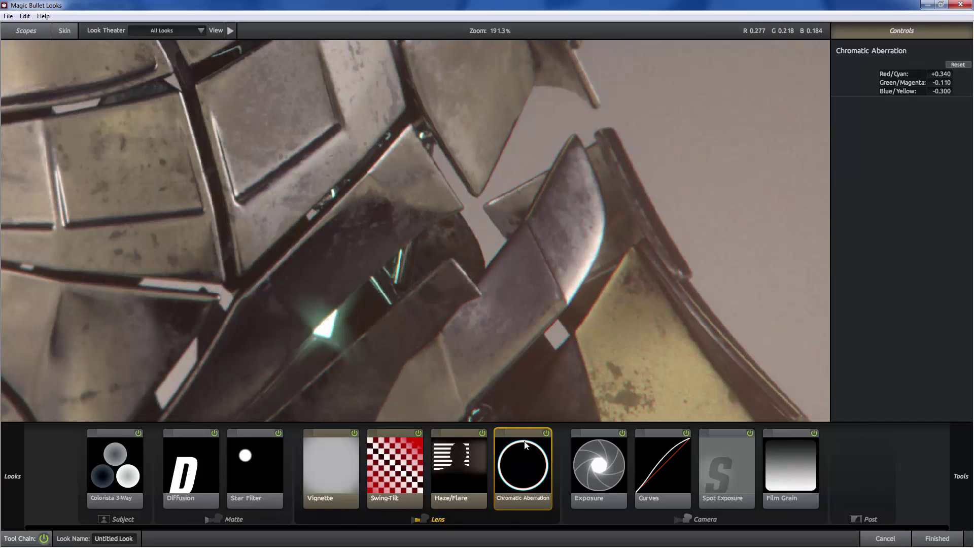
{"action": "left_click", "coordinate": [546, 433]}
{"action": "left_click", "coordinate": [546, 433]}
{"action": "left_click_drag", "start_coordinate": [558, 207], "coordinate": [790, 174]}
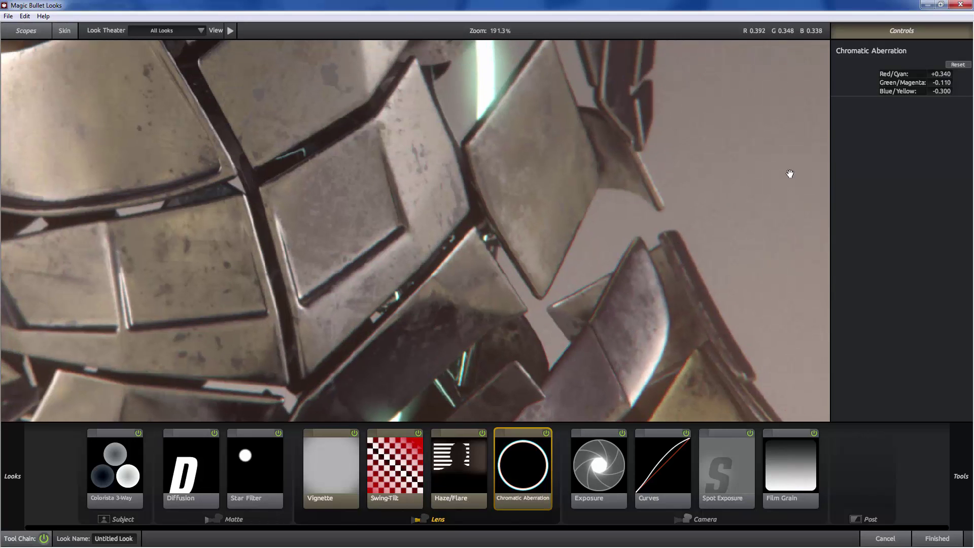
{"action": "left_click_drag", "start_coordinate": [512, 217], "coordinate": [587, 313]}
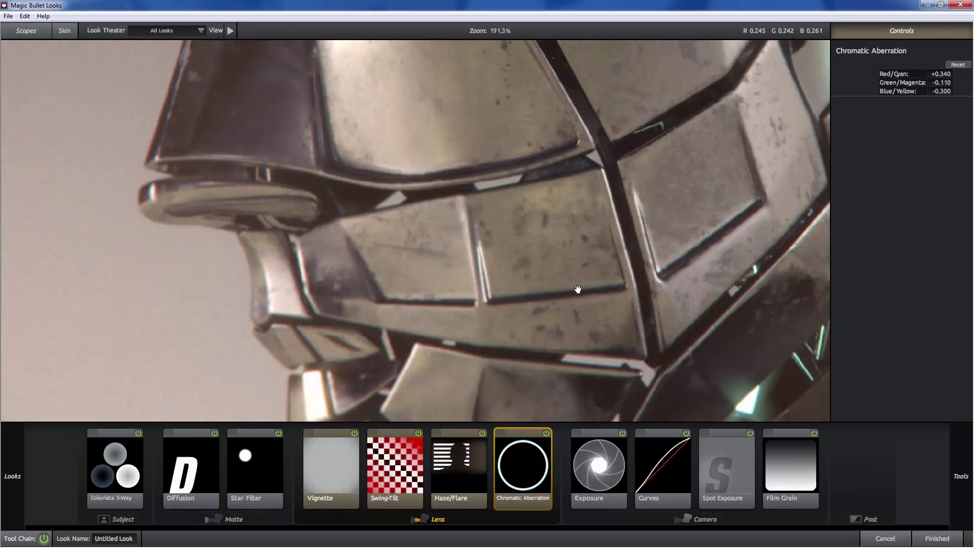
Step: Compare the whole head with Chromatic Aberration and the full tool chain off and on, and apply the finished look to the After Effects composition
{"action": "scroll", "coordinate": [572, 288], "scroll_direction": "down", "scroll_amount": 8}
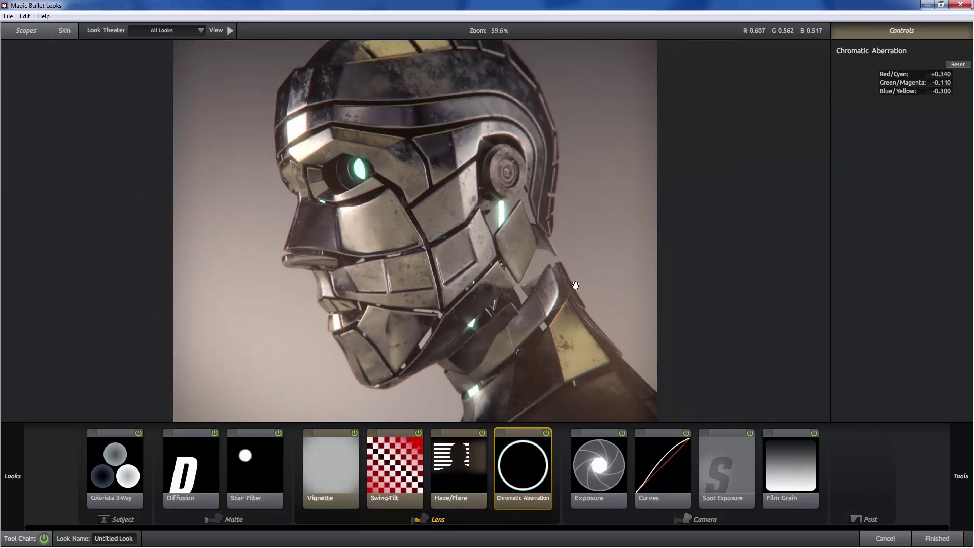
{"action": "left_click", "coordinate": [547, 432]}
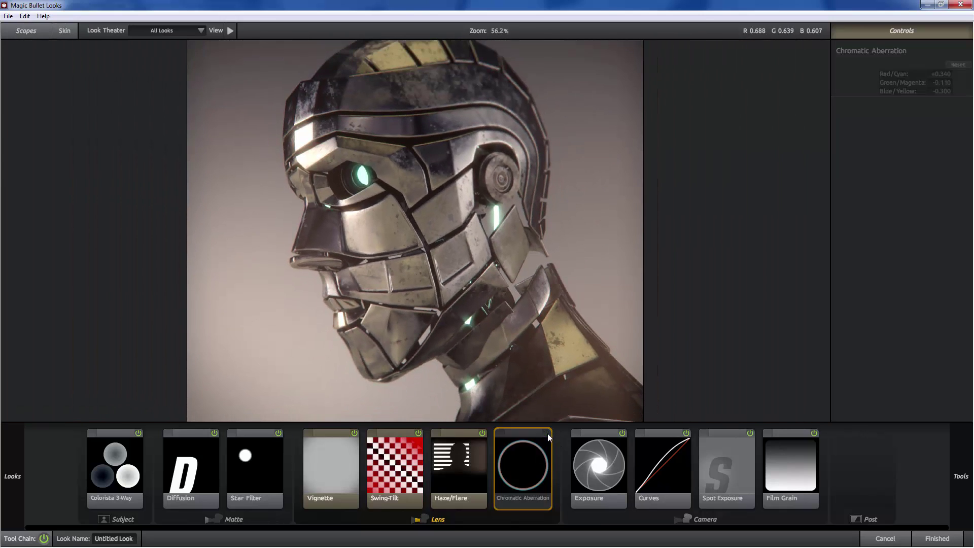
{"action": "left_click", "coordinate": [547, 433]}
{"action": "left_click", "coordinate": [43, 539]}
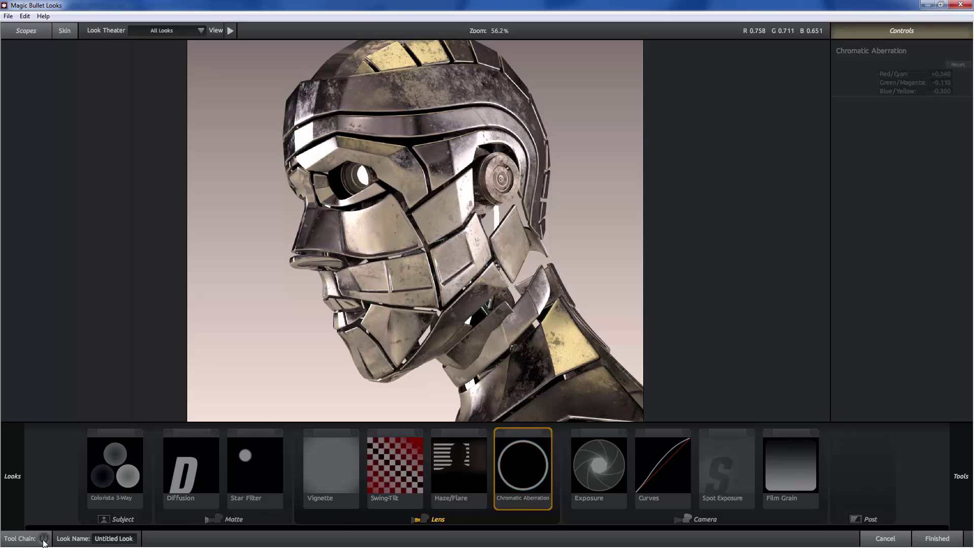
{"action": "left_click", "coordinate": [44, 538]}
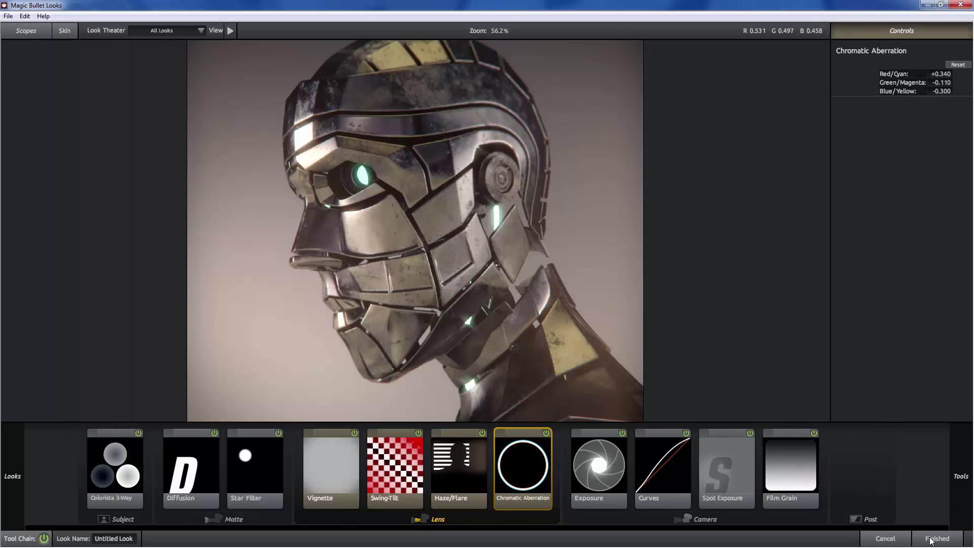
{"action": "left_click", "coordinate": [935, 538]}
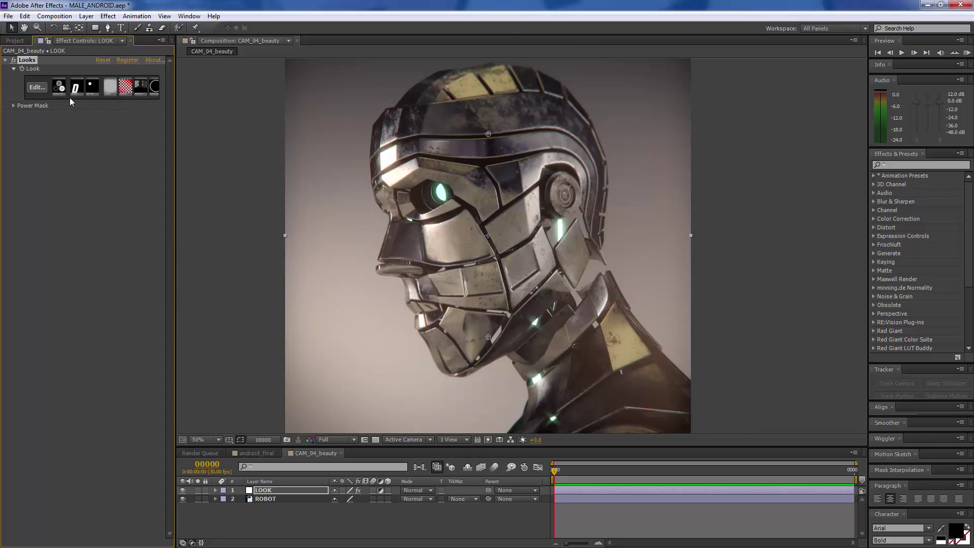
Step: Review the Looks effect's Power Mask settings on the LOOK layer
{"action": "left_click", "coordinate": [14, 106]}
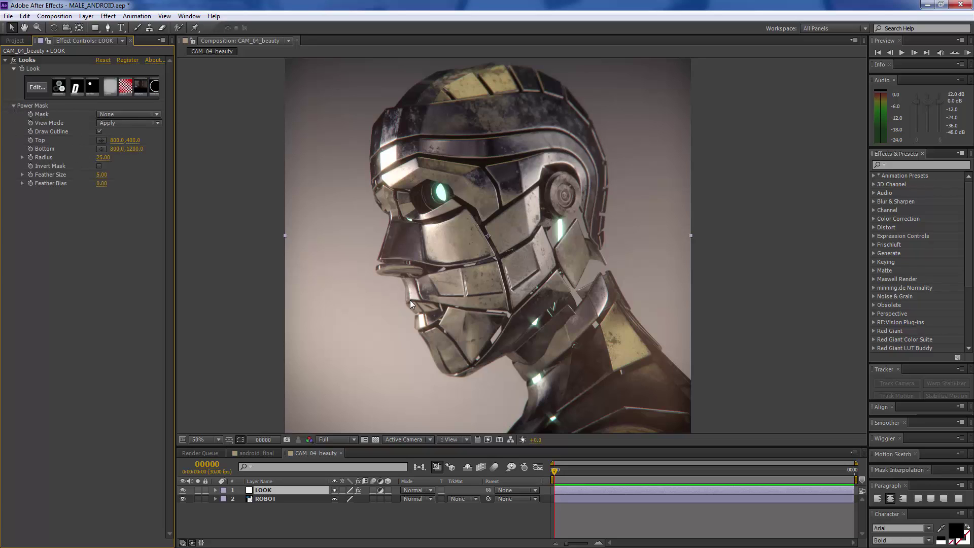
{"action": "left_click", "coordinate": [13, 106]}
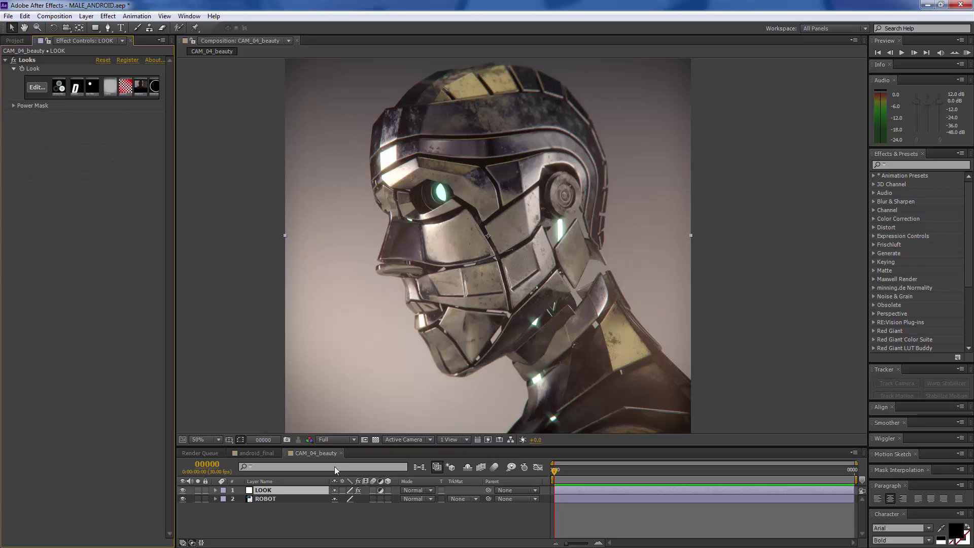
{"action": "left_click", "coordinate": [279, 491]}
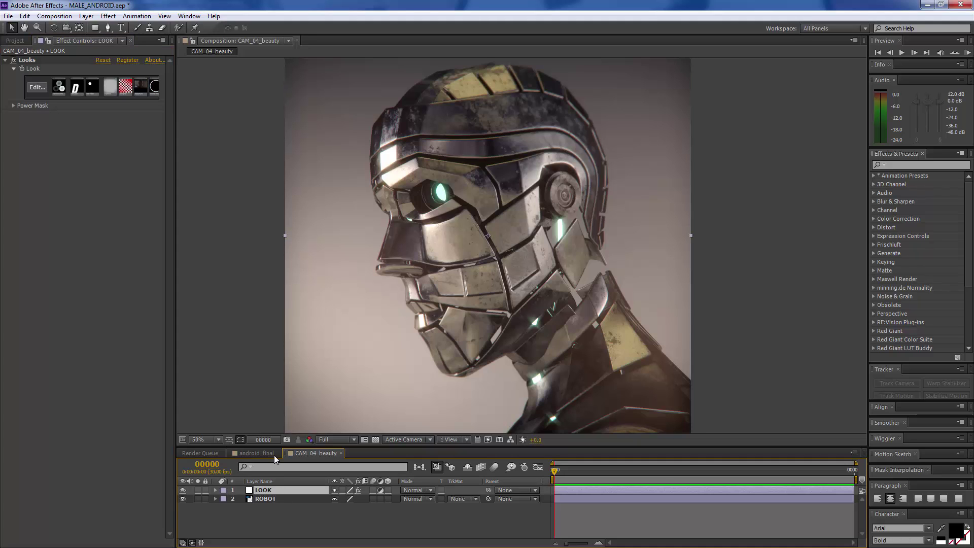
Step: Compare the composition with the LOOK layer hidden and shown, and inspect the graded android head
{"action": "left_click", "coordinate": [182, 490]}
{"action": "left_click", "coordinate": [182, 489]}
{"action": "left_click", "coordinate": [182, 491]}
{"action": "left_click", "coordinate": [181, 491]}
{"action": "left_click_drag", "start_coordinate": [434, 272], "coordinate": [434, 266]}
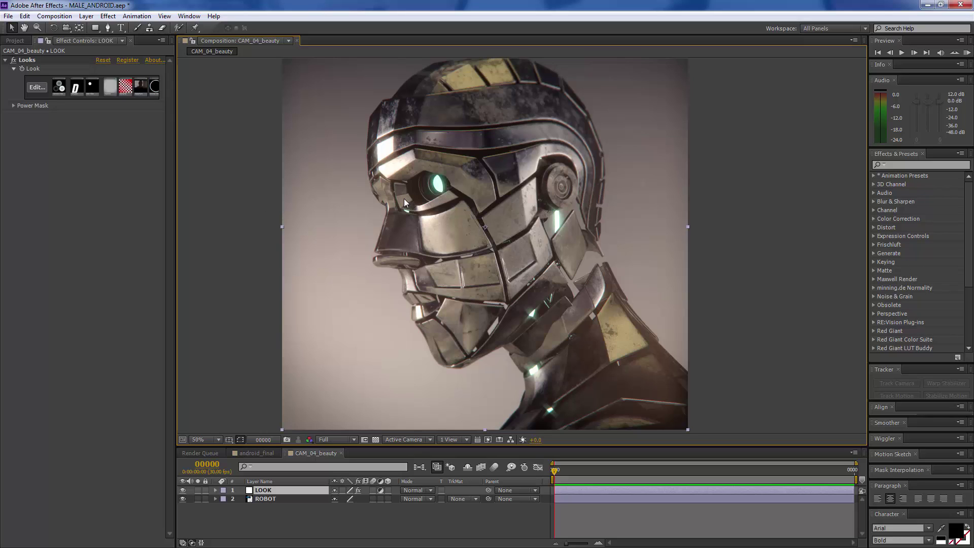
{"action": "left_click_drag", "start_coordinate": [403, 200], "coordinate": [405, 208]}
{"action": "scroll", "coordinate": [405, 212], "scroll_direction": "down", "scroll_amount": 2}
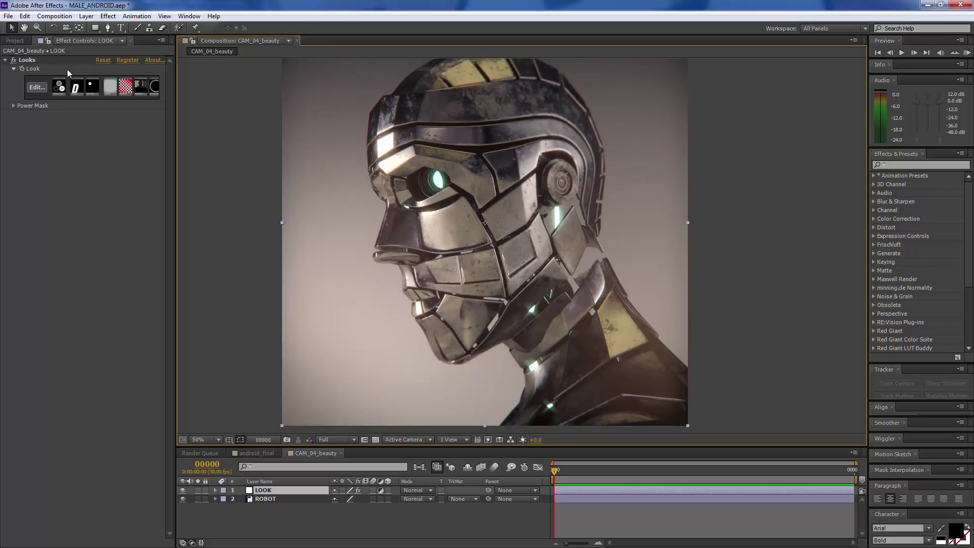
{"action": "scroll", "coordinate": [462, 205], "scroll_direction": "up", "scroll_amount": 1}
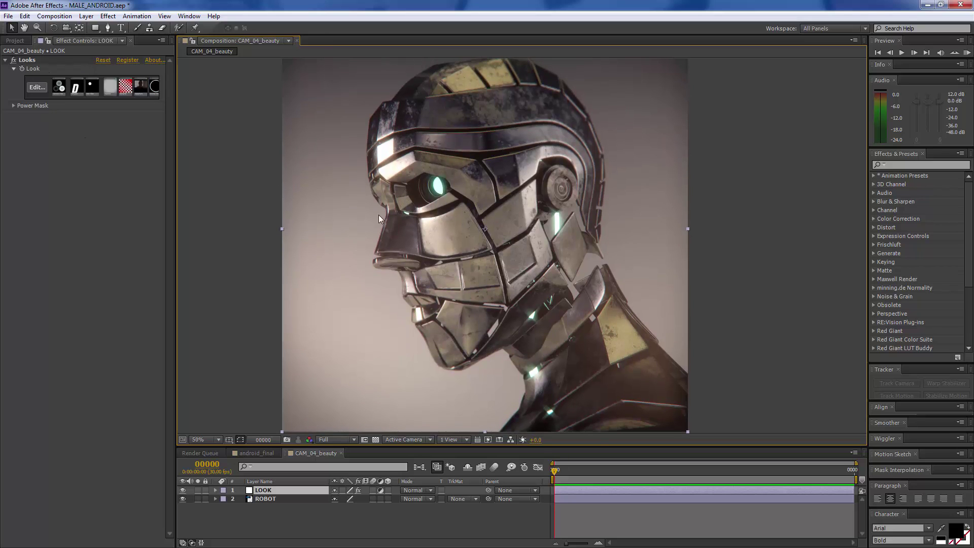